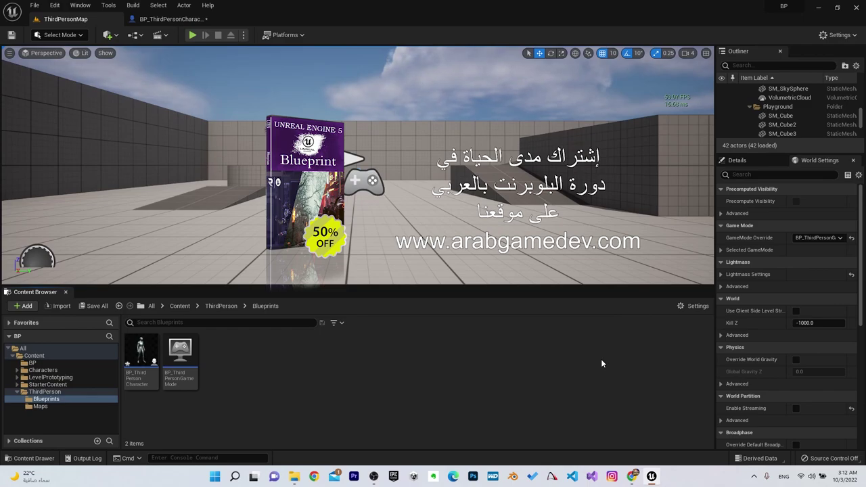
Open BP_ThirdPersonCharacter from ThirdPerson/Blueprints and center its Event Graph on empty space.
double_click(137, 348)
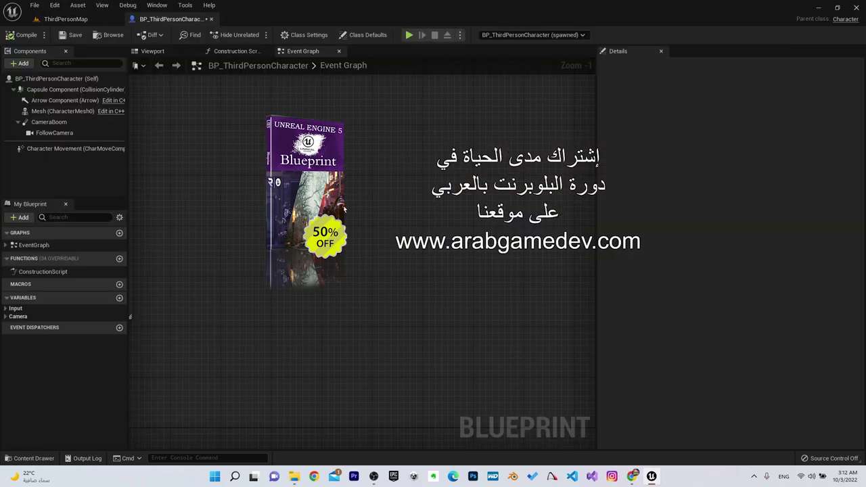
scroll(385, 256, "down", 5)
right_click_drag(385, 256, 375, 173)
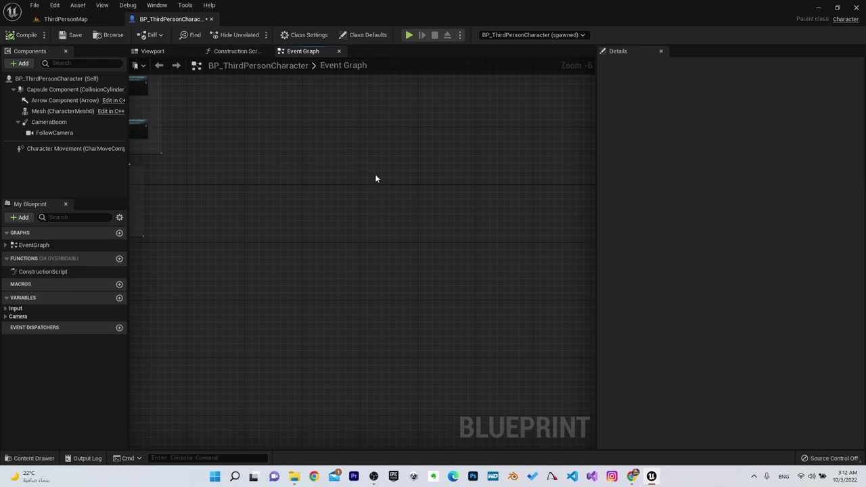
scroll(376, 178, "up", 5)
scroll(370, 173, "up", 1)
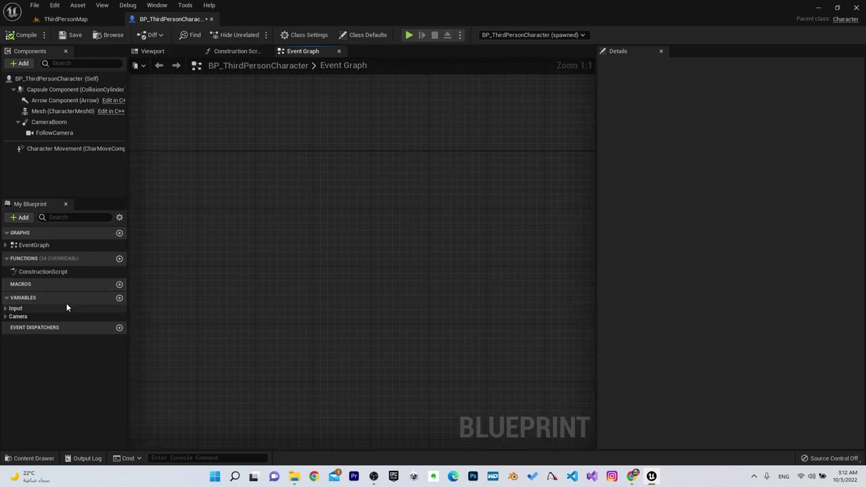
Add two new variables, making the first a Float and keeping the second as Integer.
left_click(120, 298)
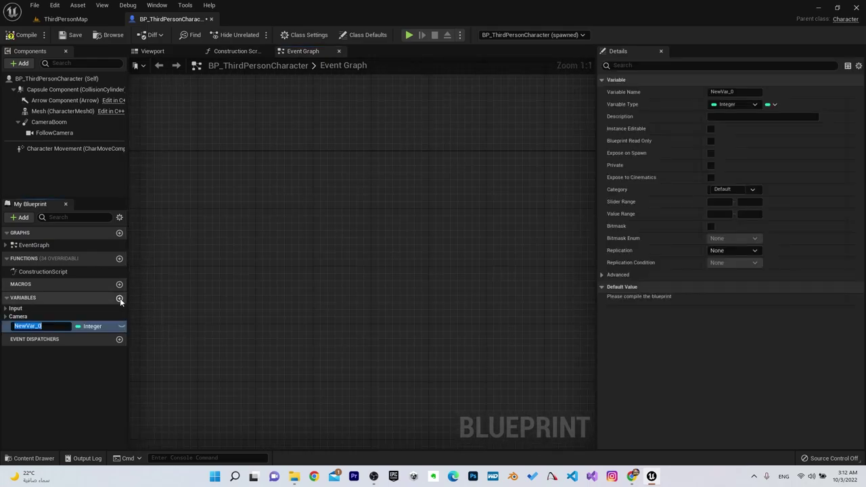
left_click(120, 298)
left_click(94, 327)
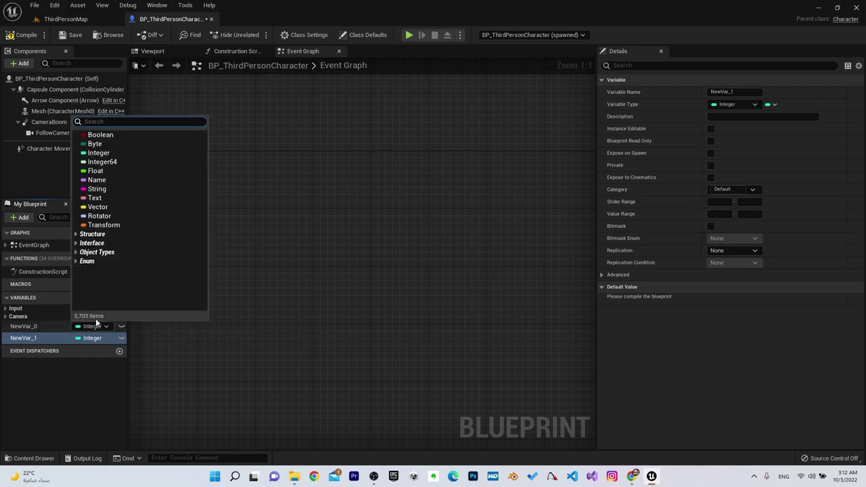
left_click(117, 163)
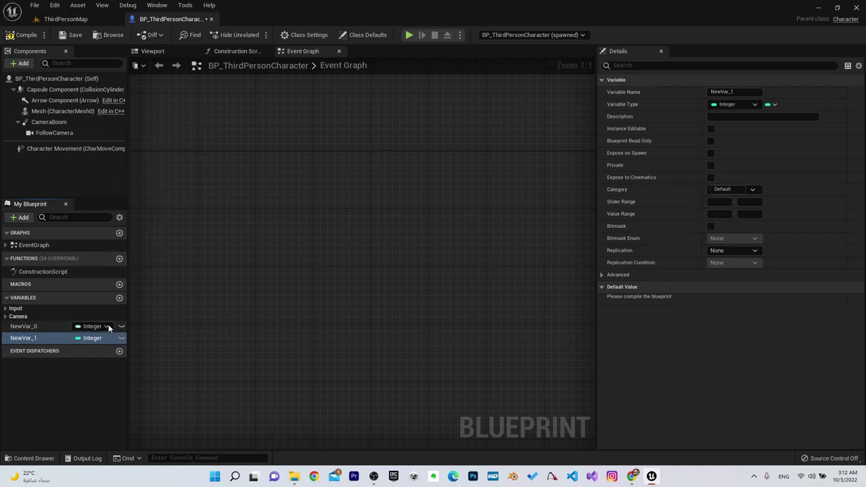
left_click(94, 327)
left_click(114, 171)
Rename the variables to ExampleFloat and ExampleInteger.
left_click(24, 328)
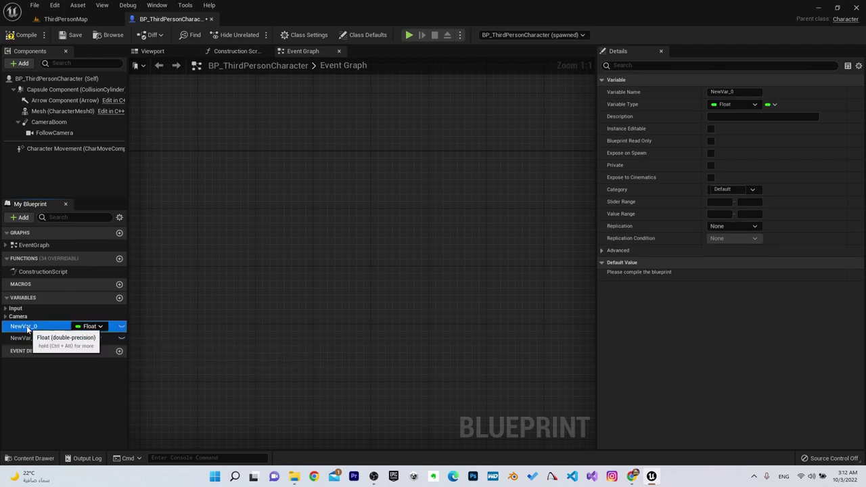
left_click(27, 327)
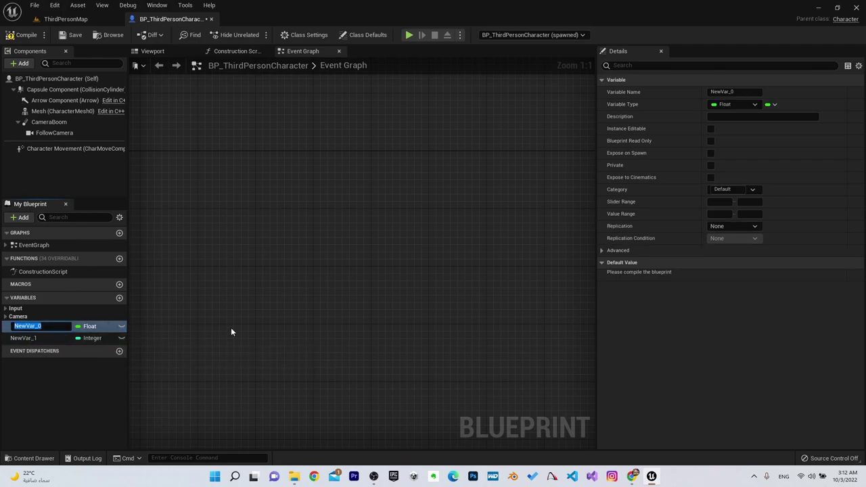
type("ExampleFlo")
type("at")
key("Return")
left_click(25, 340)
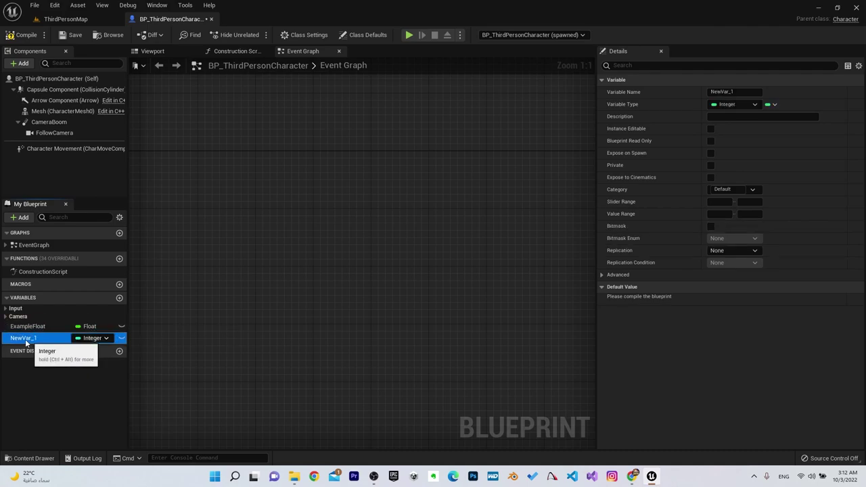
left_click(24, 342)
type("ExampleIntger")
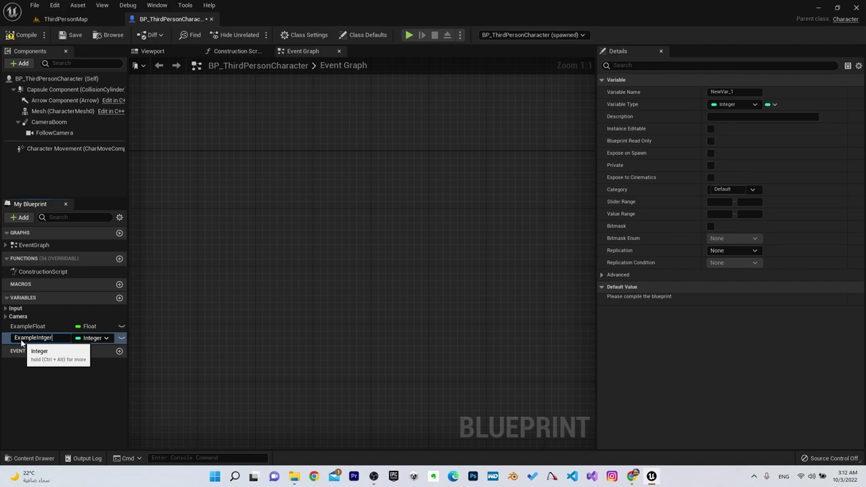
key("Return")
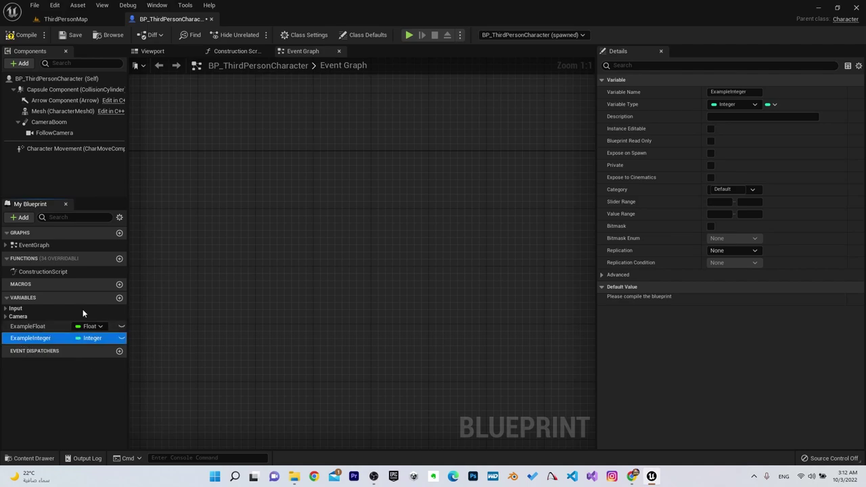
Inspect the ExampleFloat and ExampleInteger settings in the Details panel.
left_click(112, 337)
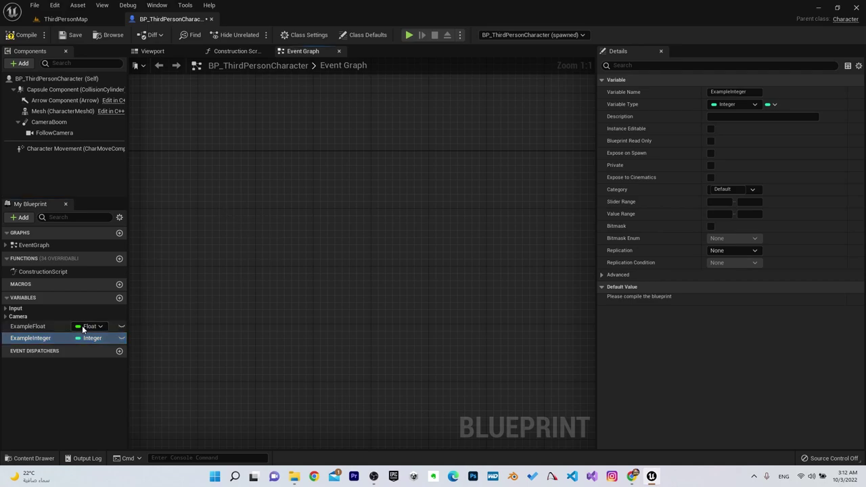
left_click(28, 326)
left_click(30, 338)
left_click(28, 327)
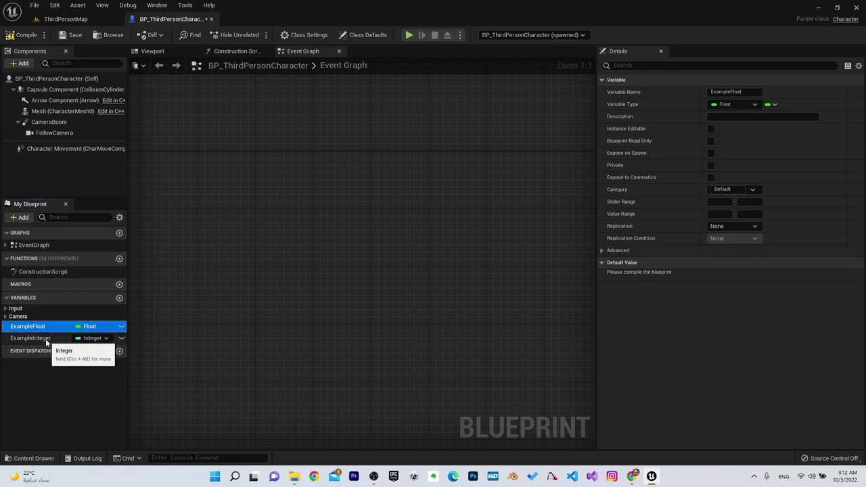
left_click(47, 338)
left_click(48, 327)
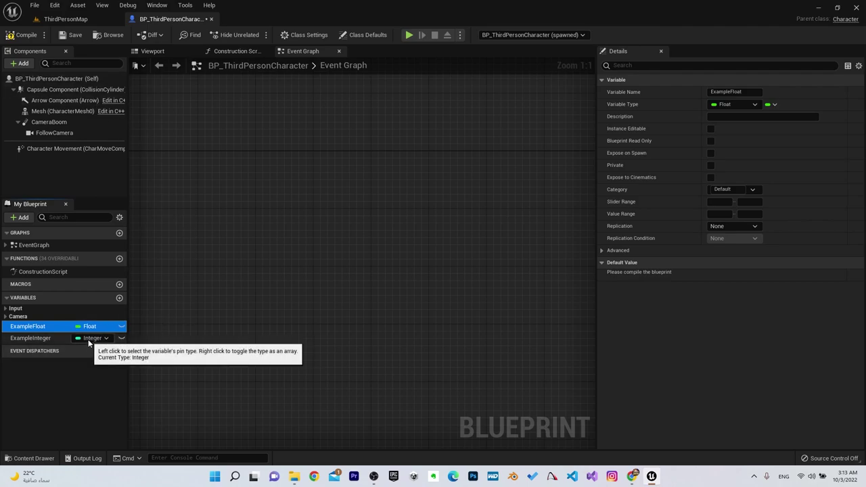
left_click(84, 341)
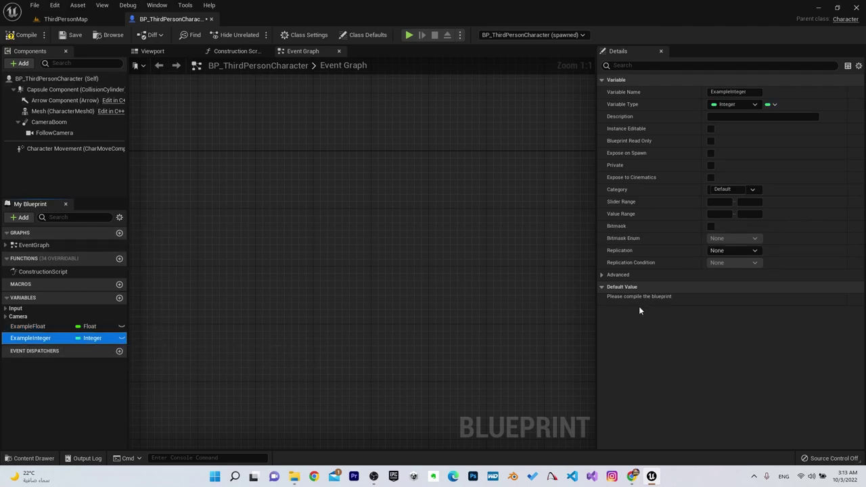
Compile the Blueprint and set ExampleInteger's default value to 4.
left_click(24, 35)
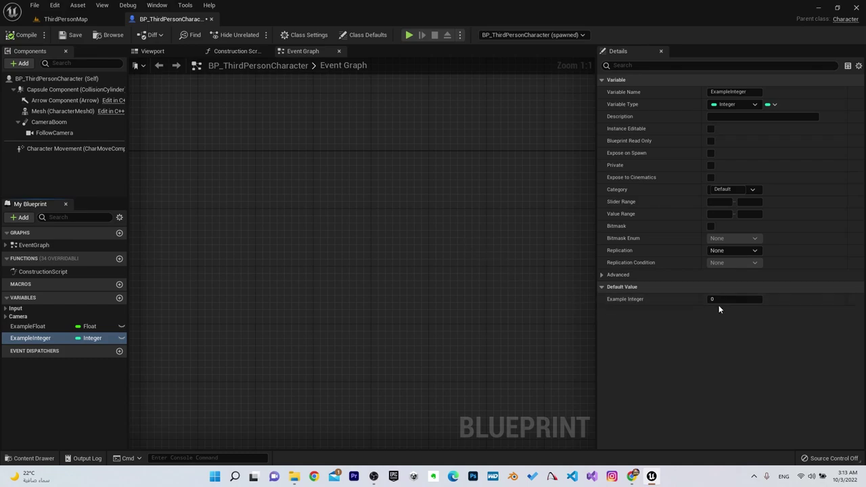
left_click(719, 302)
type("4")
key("Return")
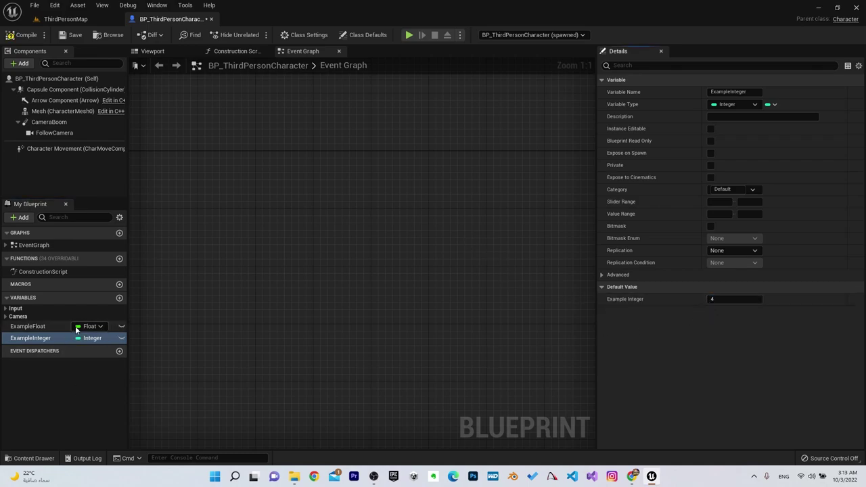
left_click(725, 299)
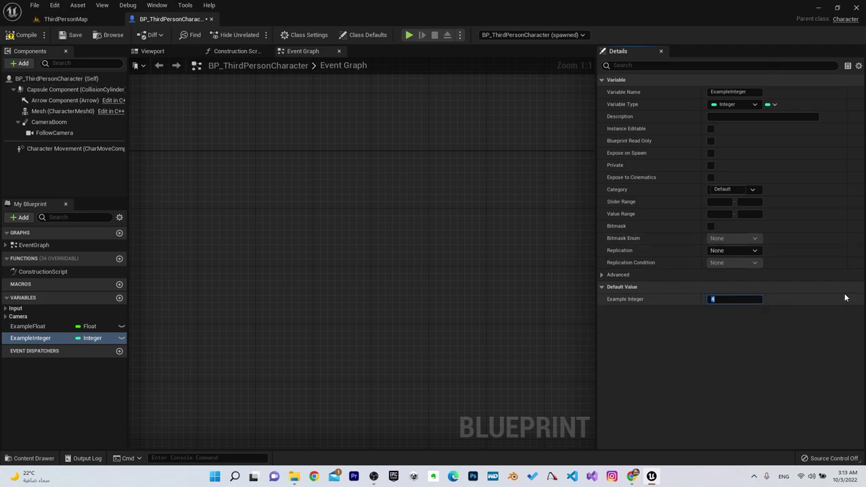
left_click(774, 333)
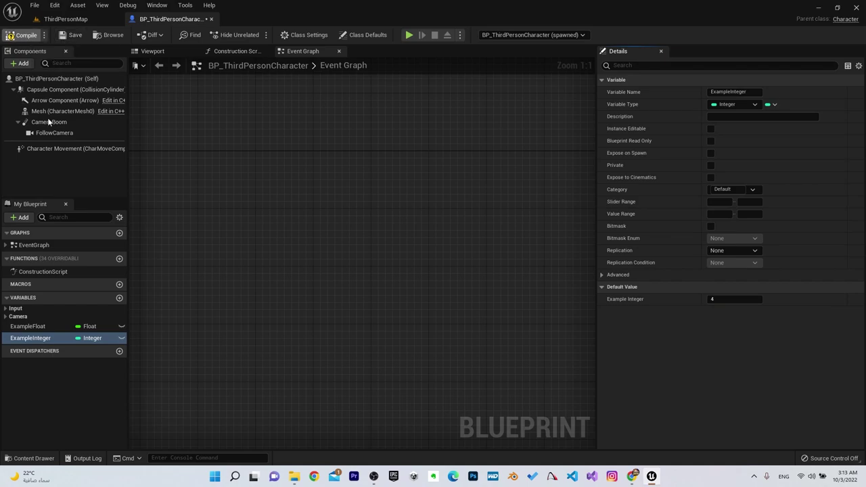
Set ExampleFloat's default value to 1.25 and recompile.
left_click(101, 327)
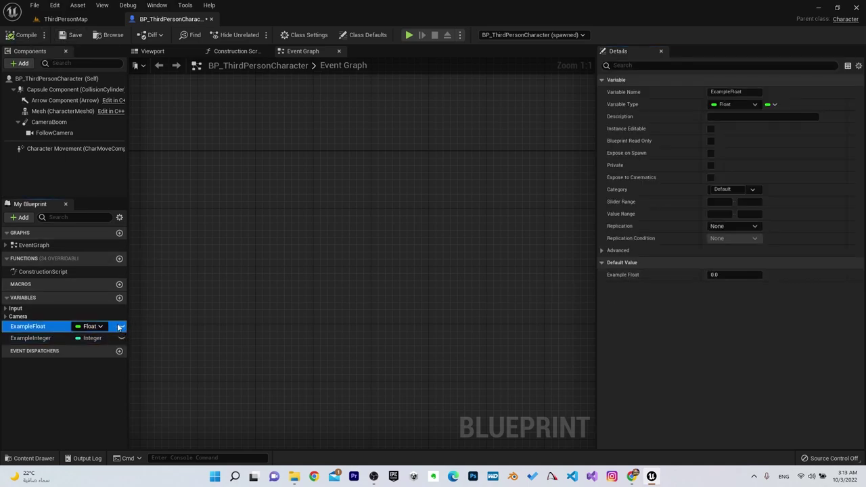
left_click(727, 276)
type("1.2")
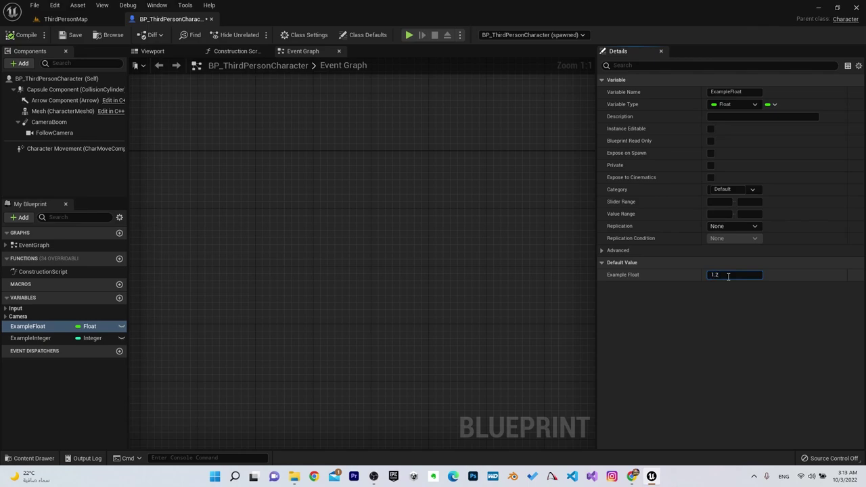
type("5")
key("Return")
left_click(692, 285)
left_click(24, 35)
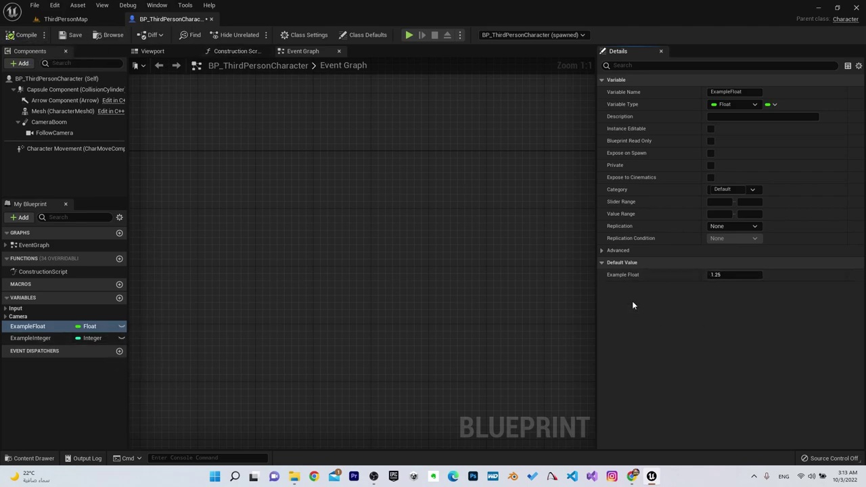
Review both variables' settings, then return focus to the event graph.
left_click(34, 338)
left_click(41, 327)
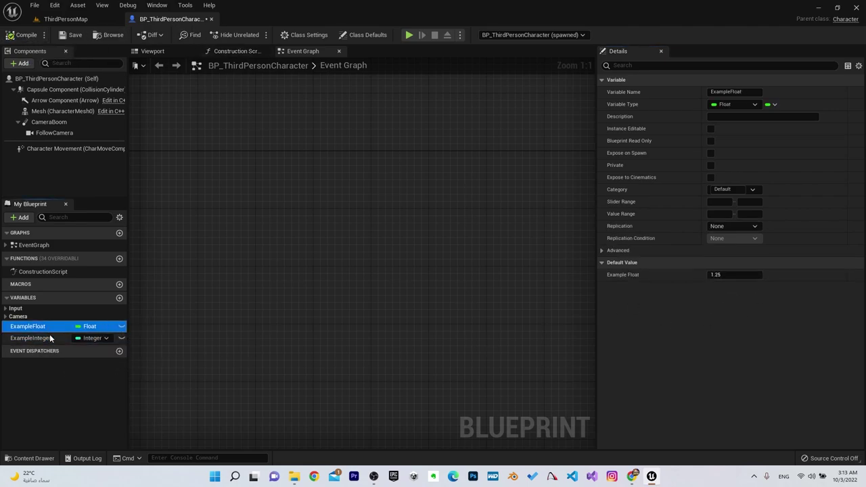
left_click(58, 339)
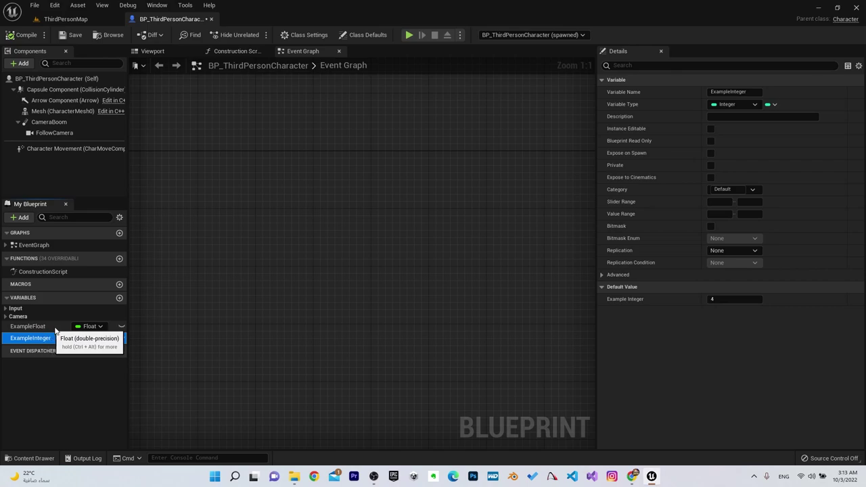
left_click(252, 296)
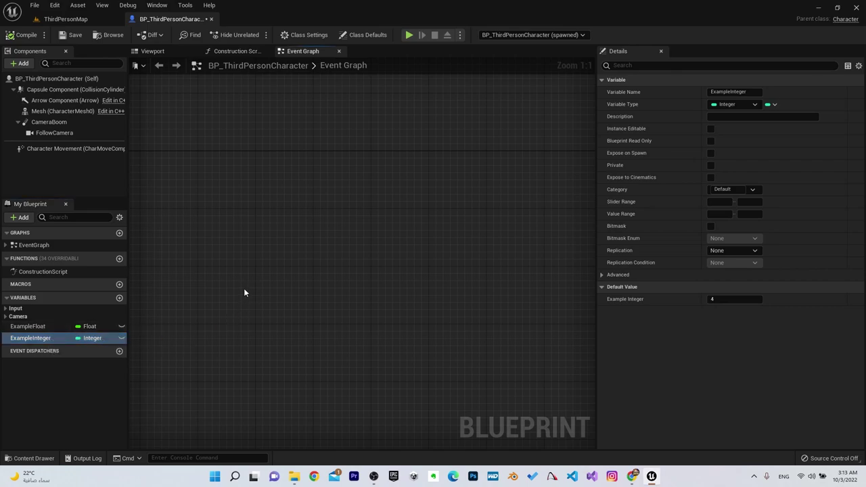
Add a Left Mouse Button event node and a Print String node to the graph.
right_click(232, 168)
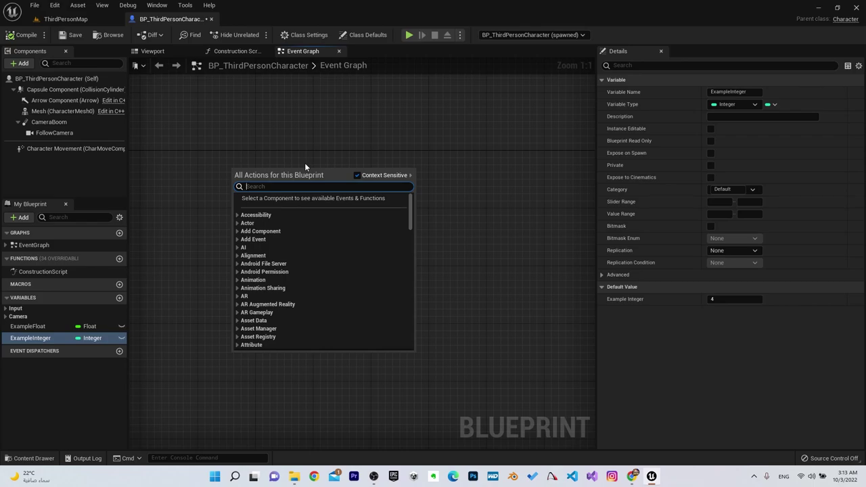
type("left mo")
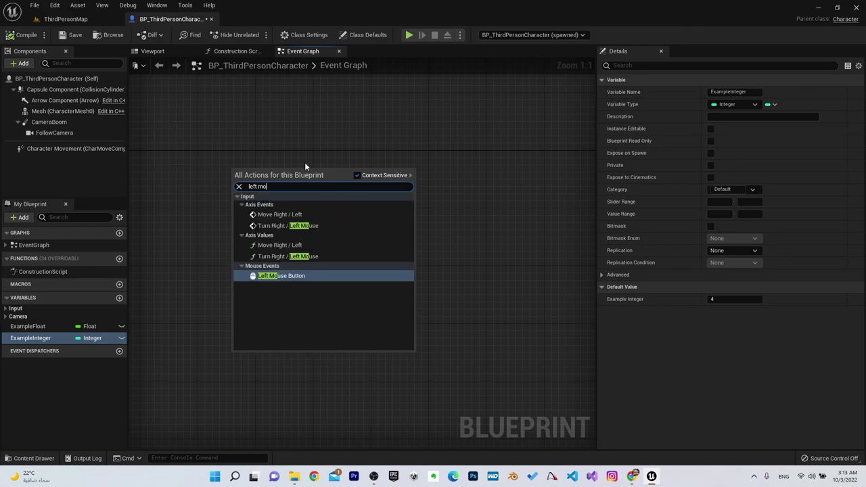
left_click(281, 276)
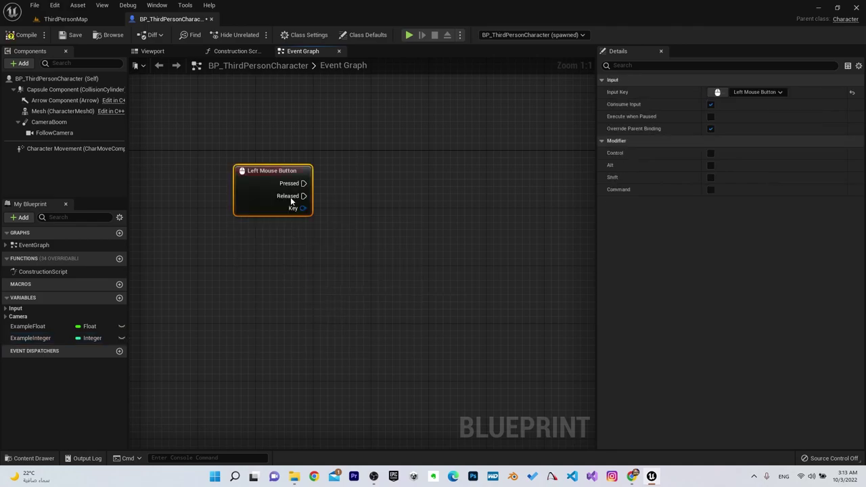
left_click_drag(237, 167, 208, 174)
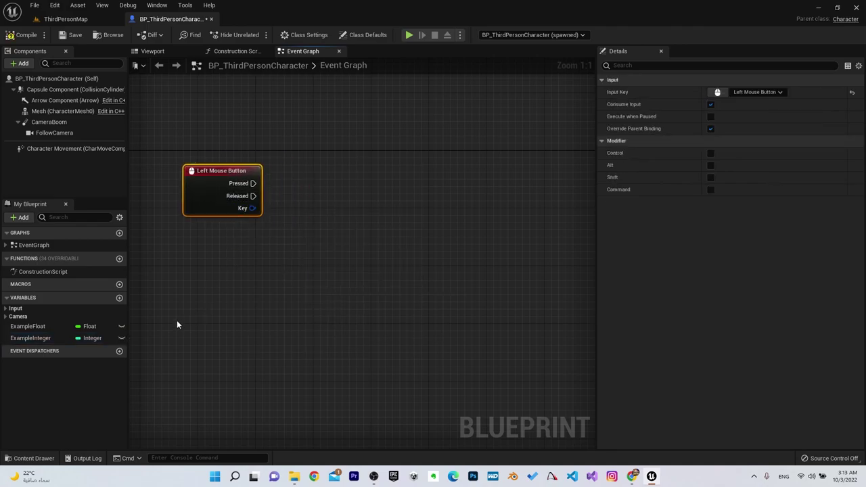
right_click(359, 179)
type("print")
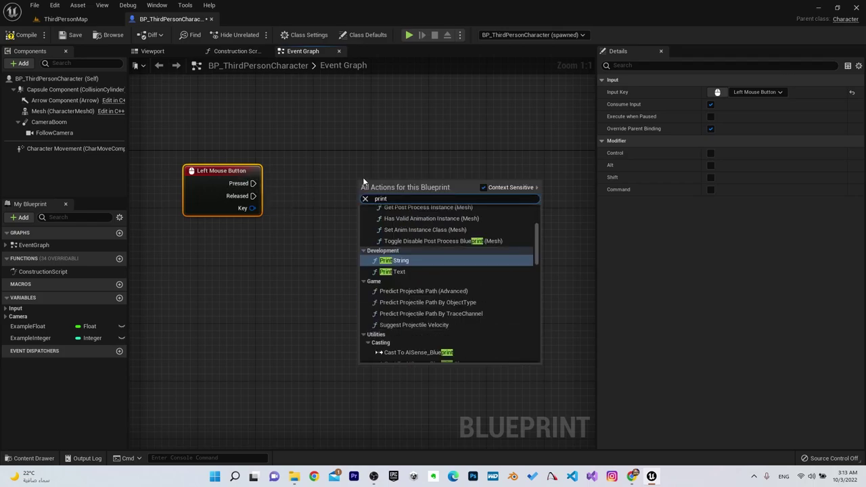
key("Return")
Wire Pressed to Print String and feed a Get ExampleFloat node into In String.
mouse_move(253, 183)
left_mouse_down()
mouse_move(365, 198)
mouse_move(413, 171)
left_mouse_up()
left_click_drag(14, 327, 243, 262)
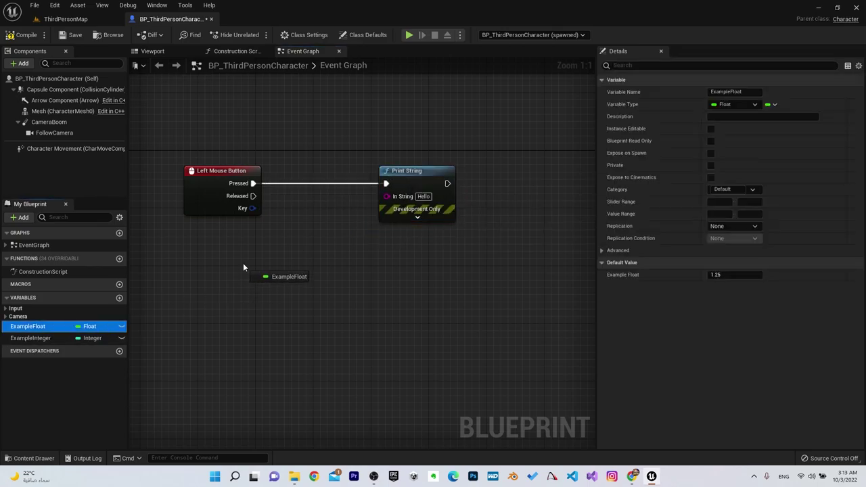
left_click(280, 280)
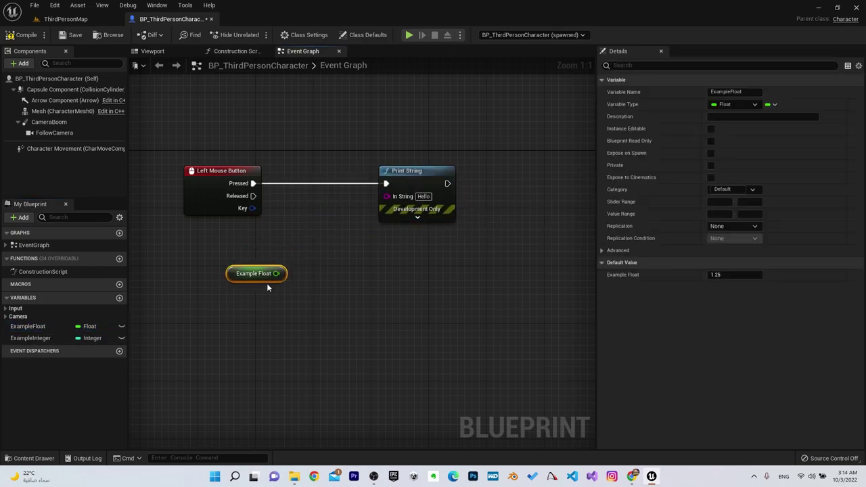
mouse_move(291, 274)
left_mouse_down()
mouse_move(262, 282)
mouse_move(386, 196)
left_mouse_up()
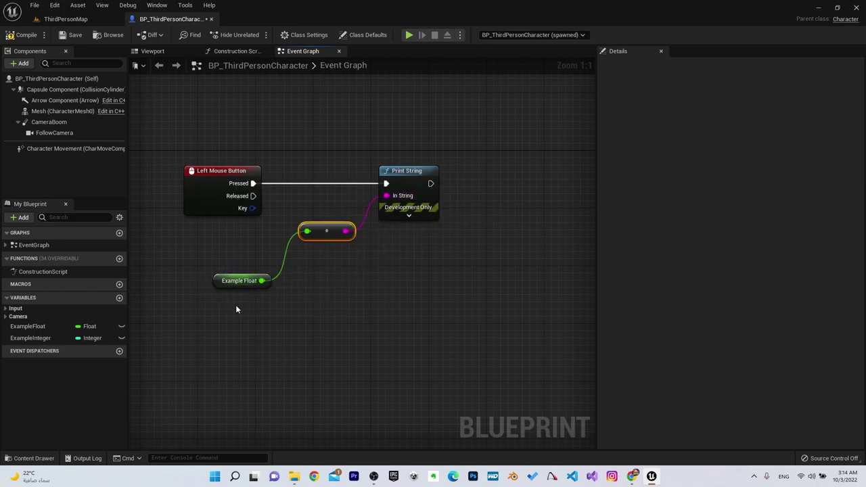
mouse_move(318, 237)
Wire a Get ExampleInteger node into Print String's In String, replacing the float conversion.
left_click(319, 273)
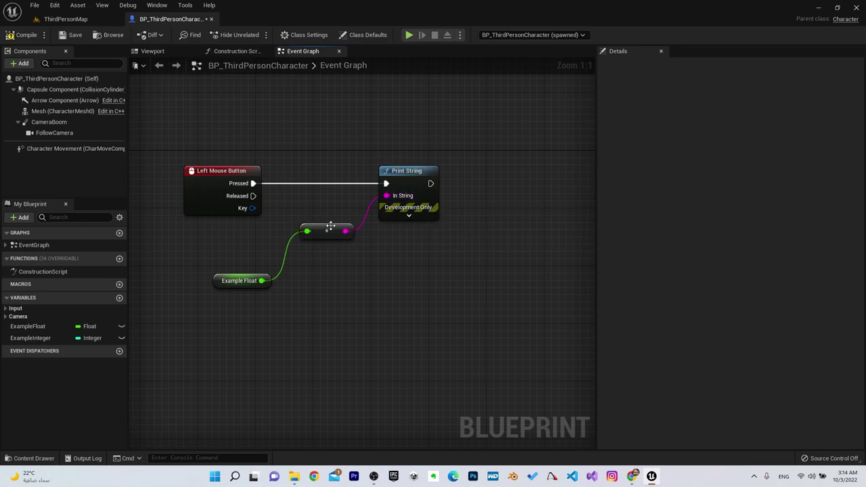
left_click_drag(329, 228, 315, 228)
left_click(311, 304)
left_click_drag(60, 338, 230, 315)
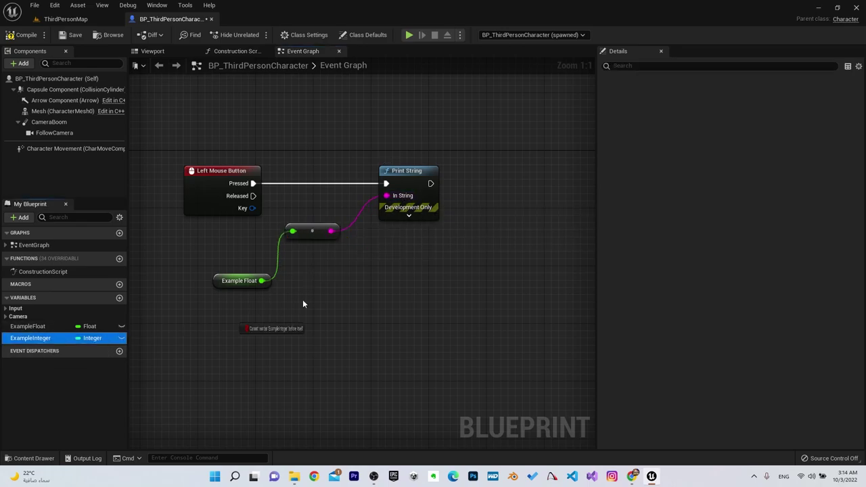
left_click(260, 331)
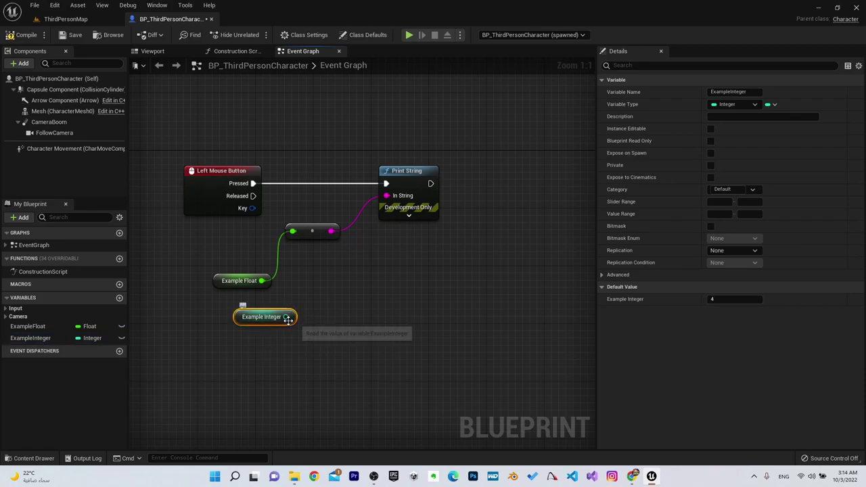
left_click_drag(286, 316, 384, 198)
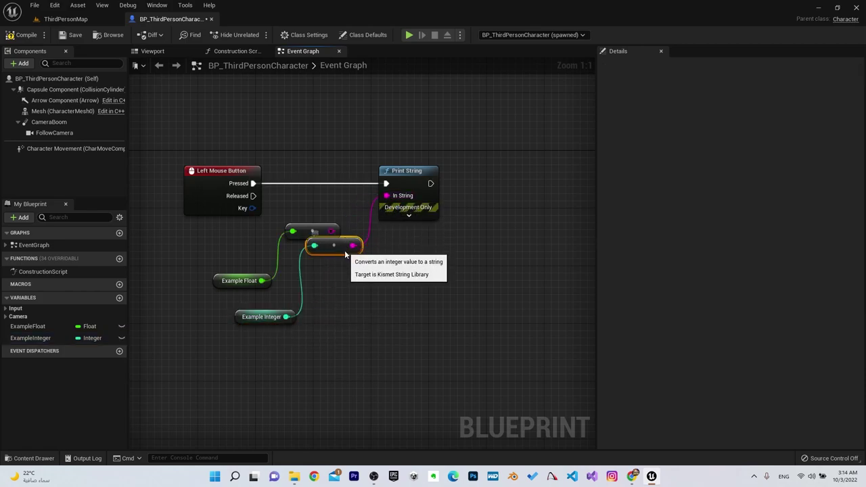
left_click_drag(342, 242, 330, 265)
left_click(293, 284)
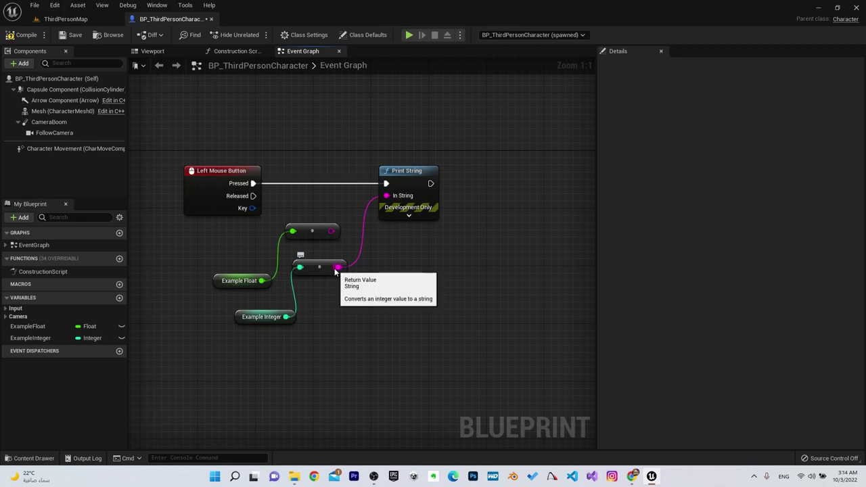
Play-test the game, left-clicking four times to print 4, then stop with Escape.
left_click(409, 35)
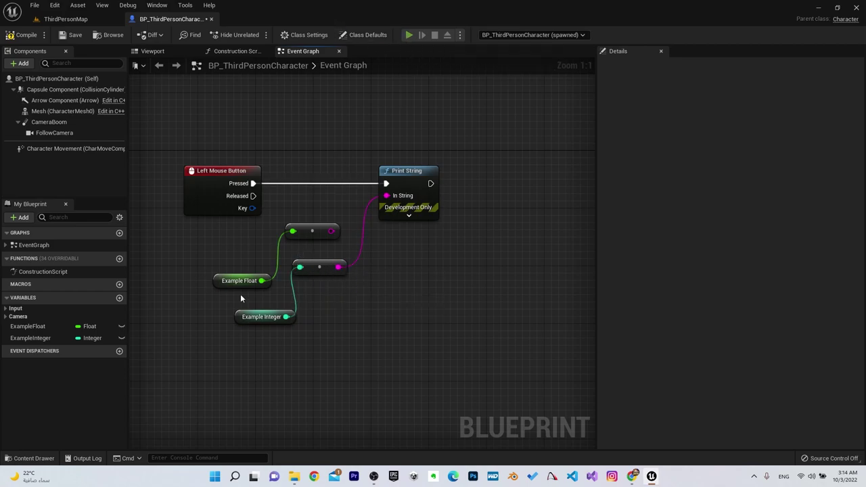
left_click(643, 247)
left_click(644, 247)
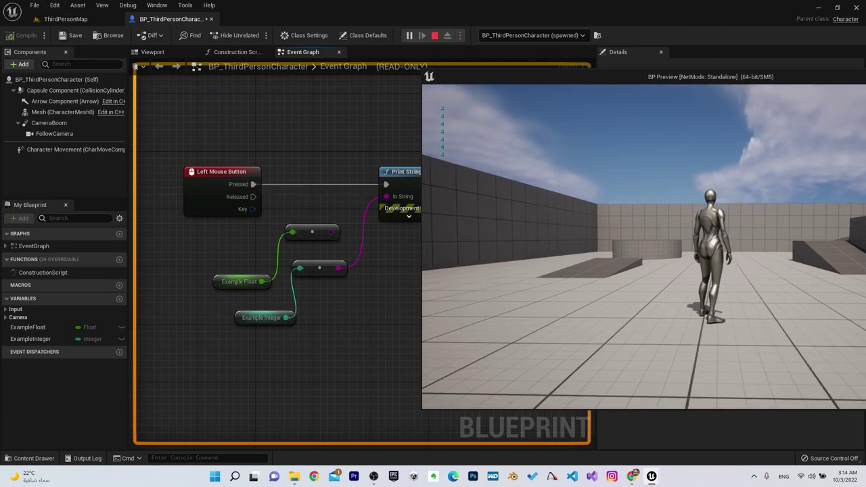
left_click(644, 246)
left_click(643, 247)
left_click(644, 247)
key("Escape")
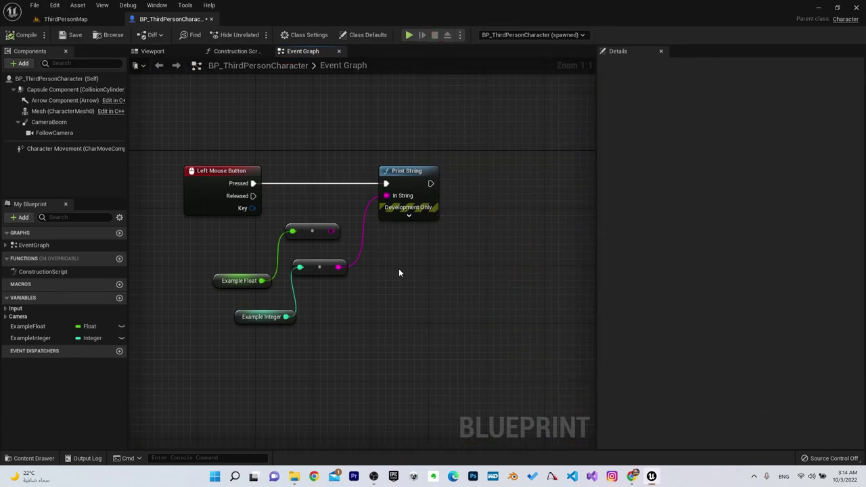
Break the link into Print String's In String and pan to clear space above.
left_click(338, 267, "alt")
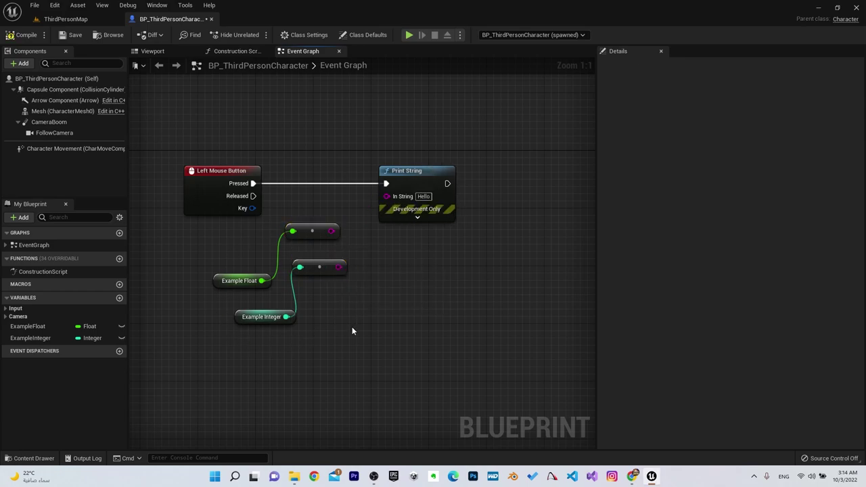
right_click_drag(350, 313, 392, 241)
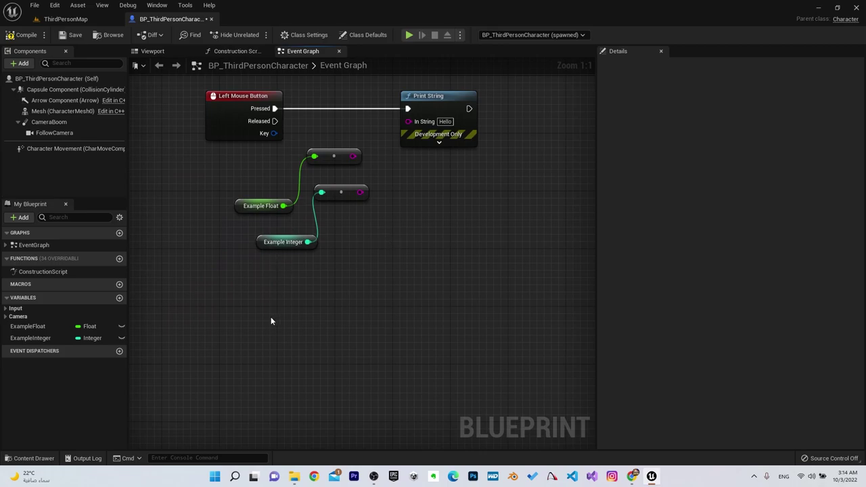
right_click(234, 279)
right_click_drag(216, 272, 230, 446)
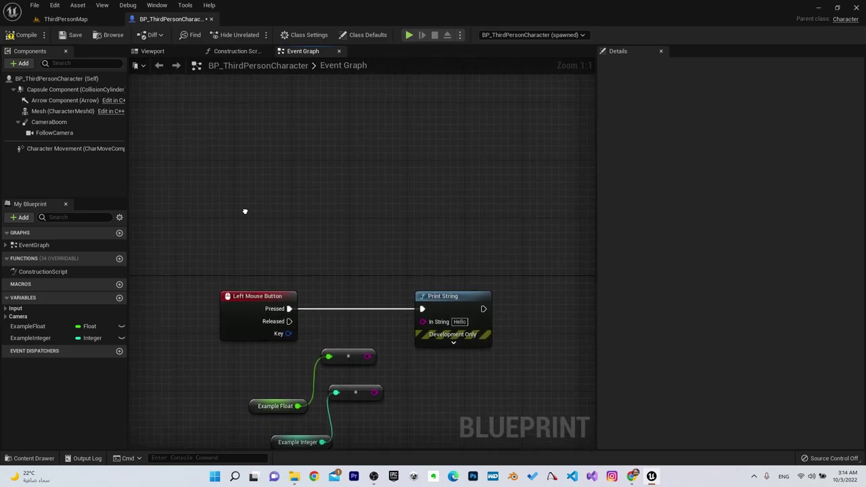
Add an Event Tick node in the empty graph area.
right_click(237, 149)
type("event tick")
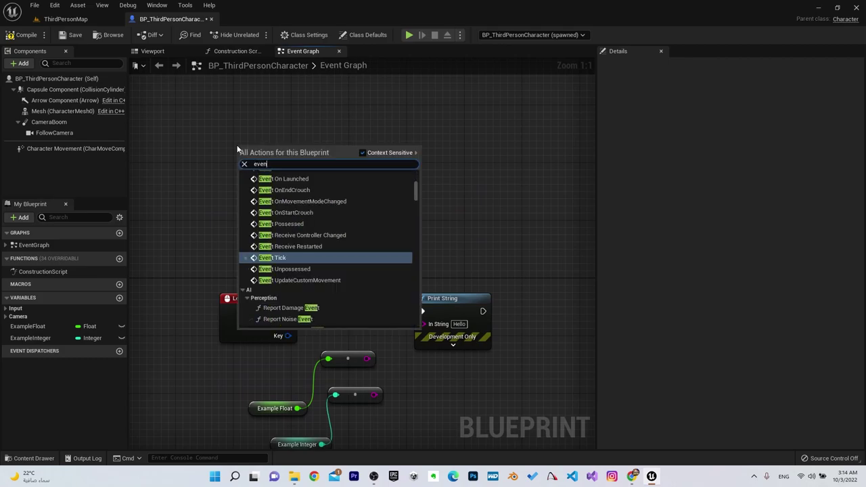
key("Return")
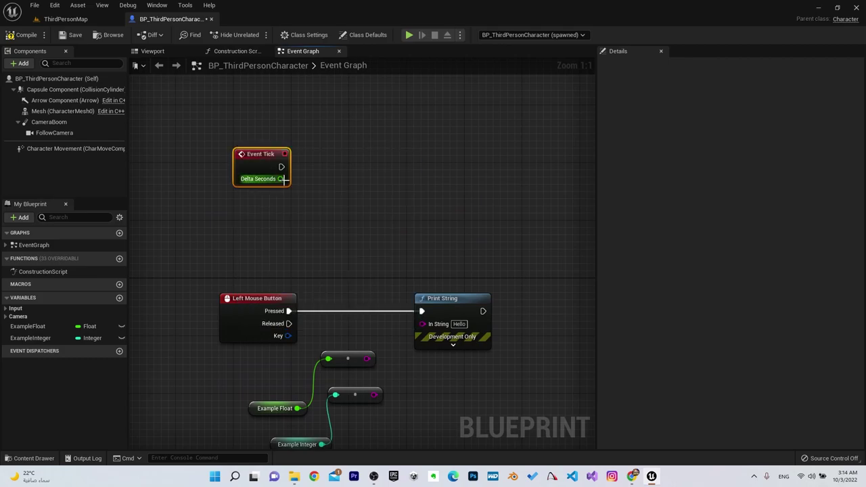
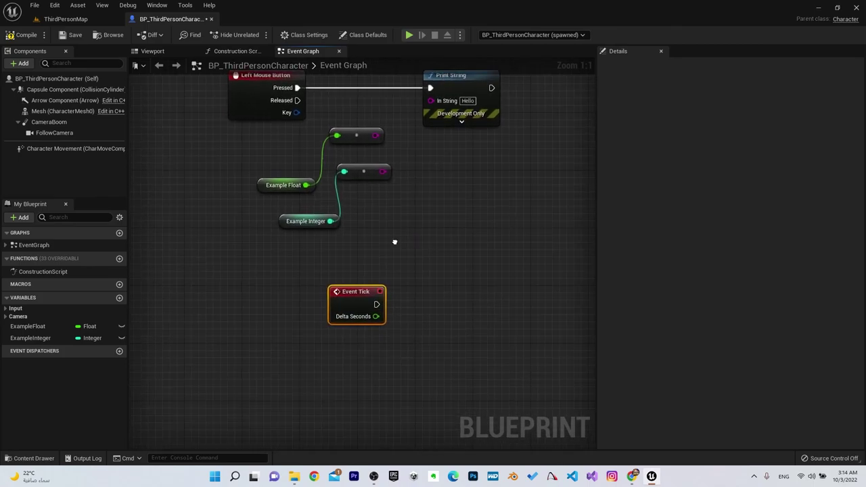
Reposition the Event Tick node to make room in the Event Graph.
right_click(373, 249)
mouse_move(342, 287)
right_mouse_down()
mouse_move(249, 288)
mouse_move(327, 289)
right_mouse_up()
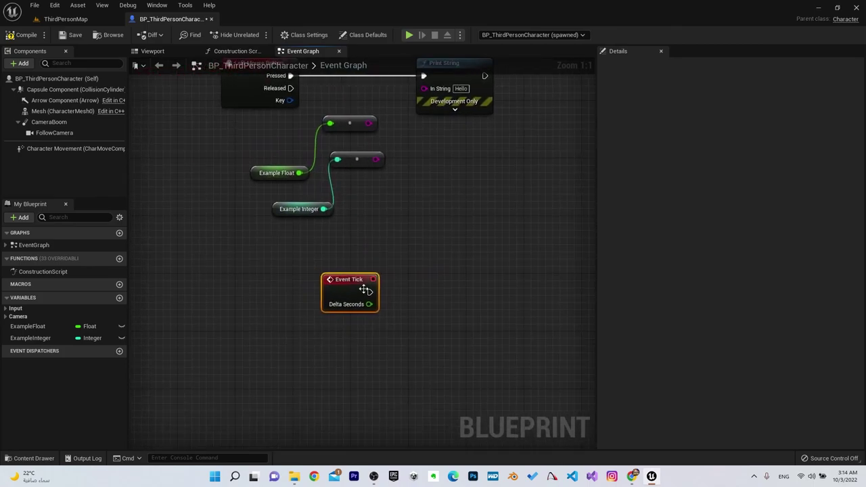
left_click_drag(363, 289, 284, 290)
right_click_drag(332, 276, 339, 297)
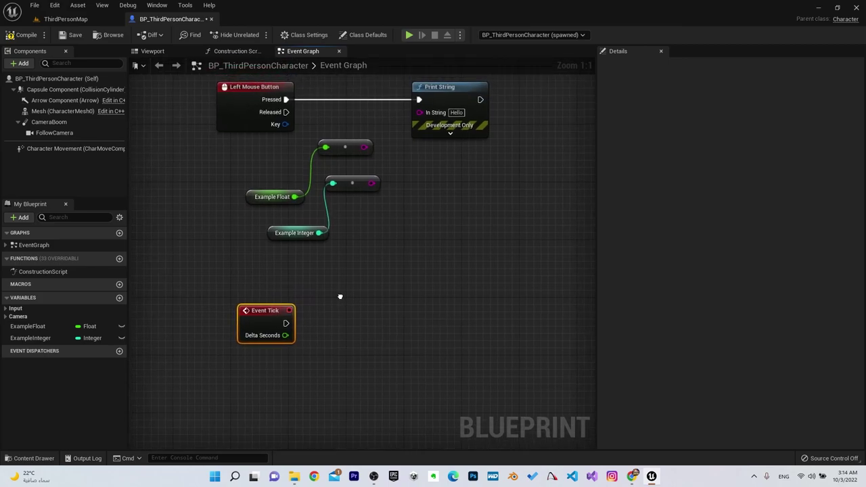
Add a Print String node from the 'print' search and wire Event Tick's execution into it.
right_click(445, 317)
type("print")
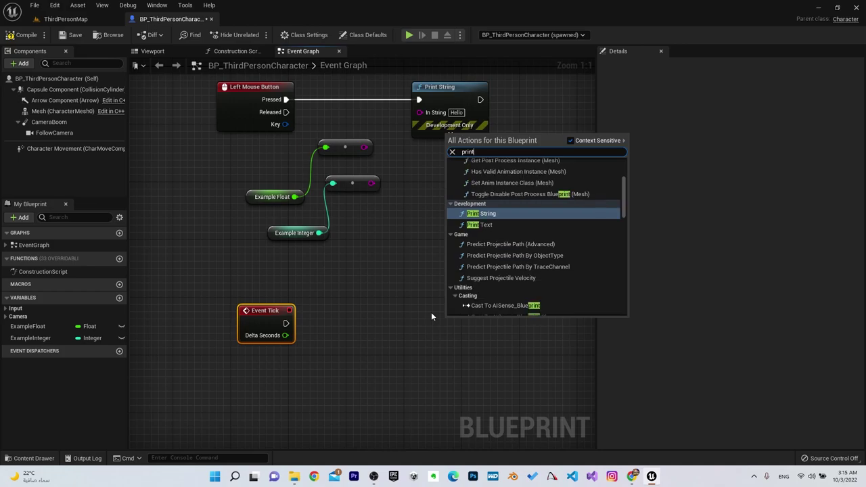
key("Return")
left_click_drag(471, 321, 464, 308)
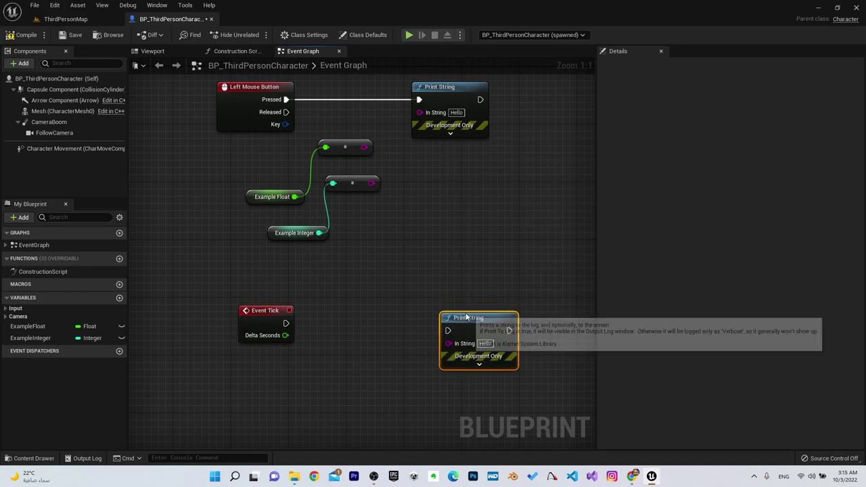
left_click_drag(287, 323, 462, 325)
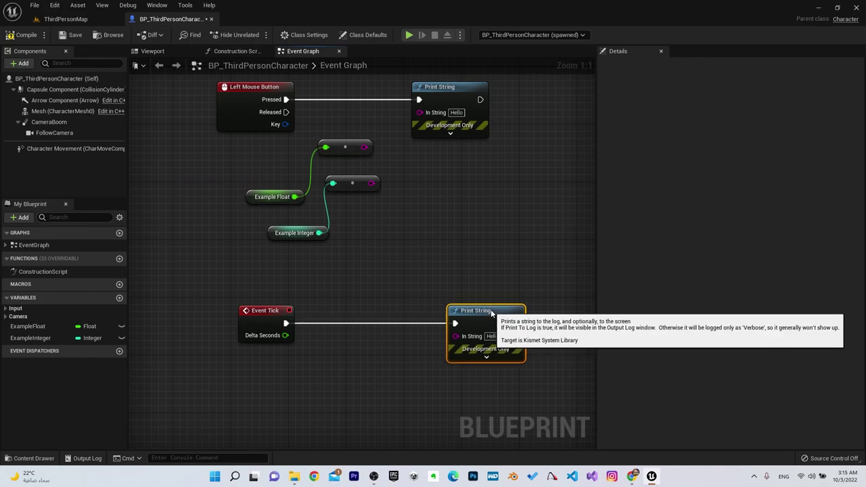
Insert a SET ExampleFloat node between Event Tick and Print String.
left_click(459, 324, "alt")
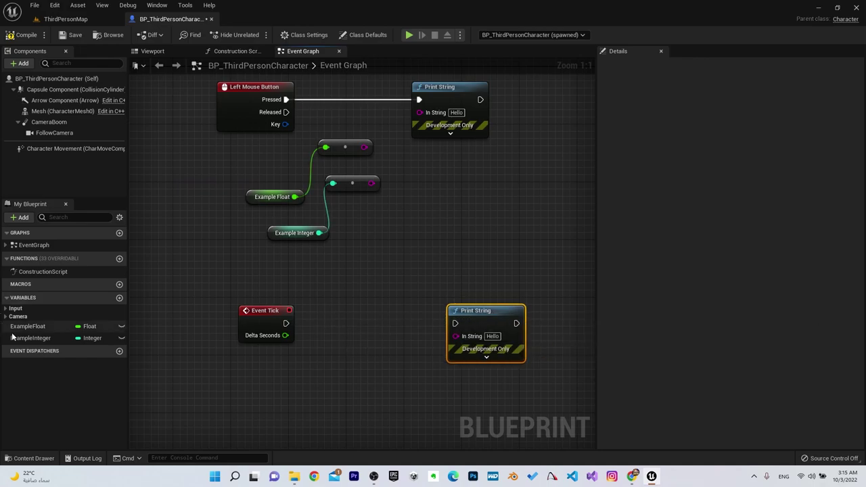
left_click_drag(28, 326, 331, 335)
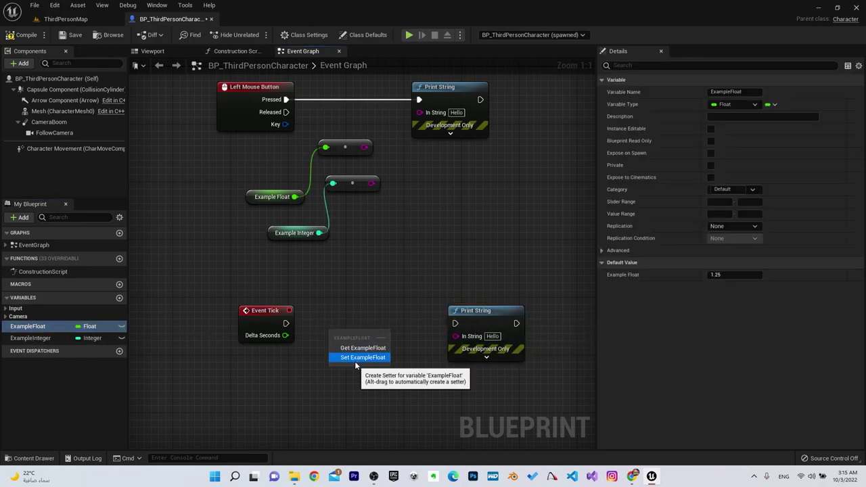
left_click(359, 357)
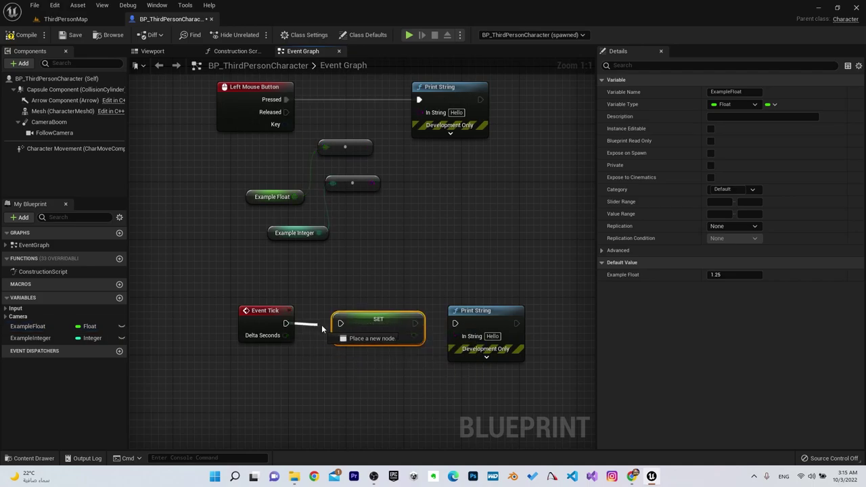
left_click_drag(285, 323, 341, 323)
left_click_drag(414, 323, 455, 324)
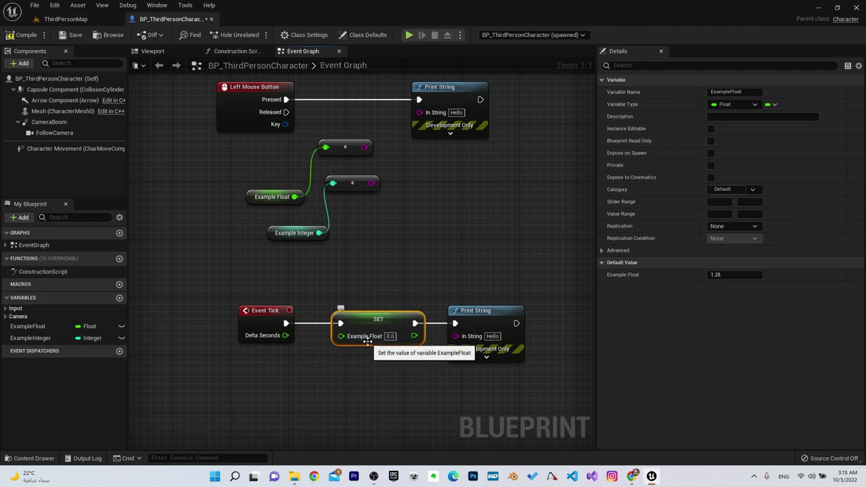
Feed an ExampleFloat getter into the SET node's input.
left_click_drag(29, 326, 237, 376)
left_click(272, 391)
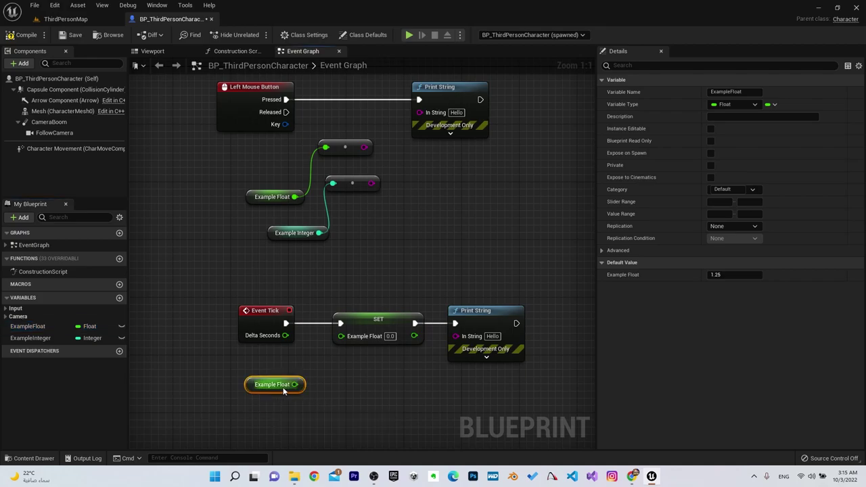
left_click_drag(295, 384, 341, 336)
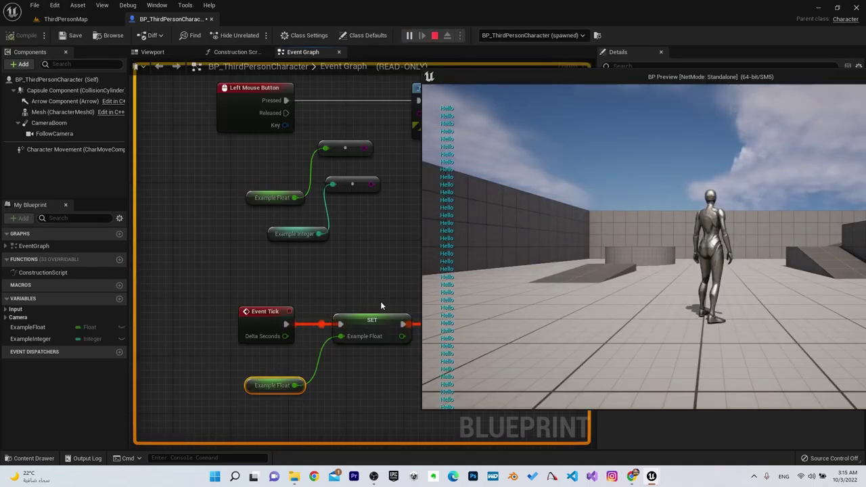
Route SET's Example Float output into Print String's In String and test-play it printing 1.25.
left_click(381, 304)
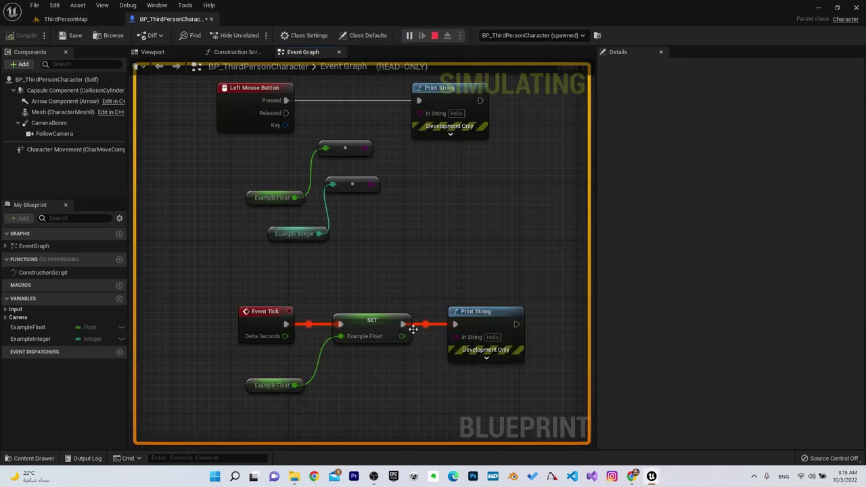
key("Escape")
mouse_move(402, 336)
left_mouse_down()
mouse_move(455, 336)
mouse_move(424, 371)
left_mouse_up()
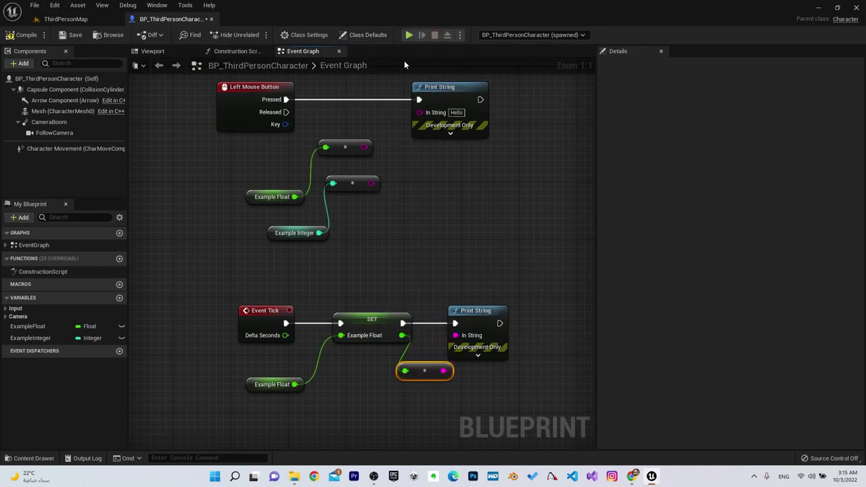
left_click(408, 36)
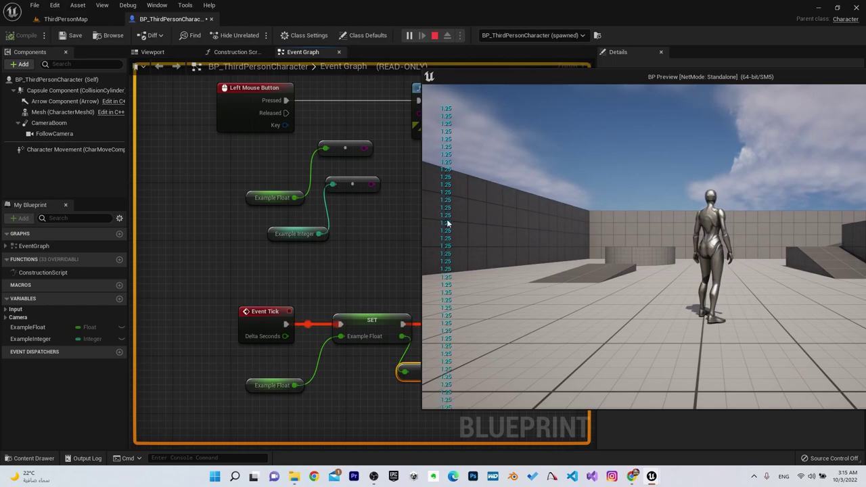
key("Escape")
Shift Print String right and place the float-to-string conversion node between SET and Print String.
left_click_drag(436, 298, 479, 387)
left_click_drag(482, 326, 532, 326)
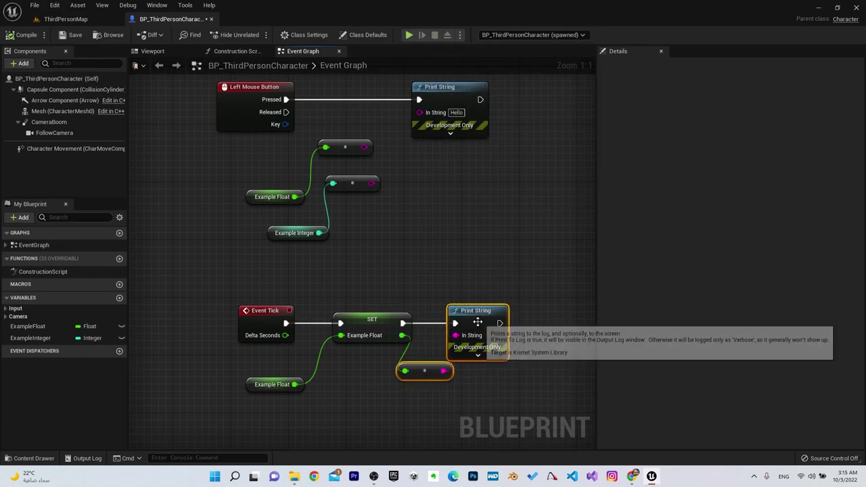
left_click(469, 414)
left_click_drag(474, 371, 452, 342)
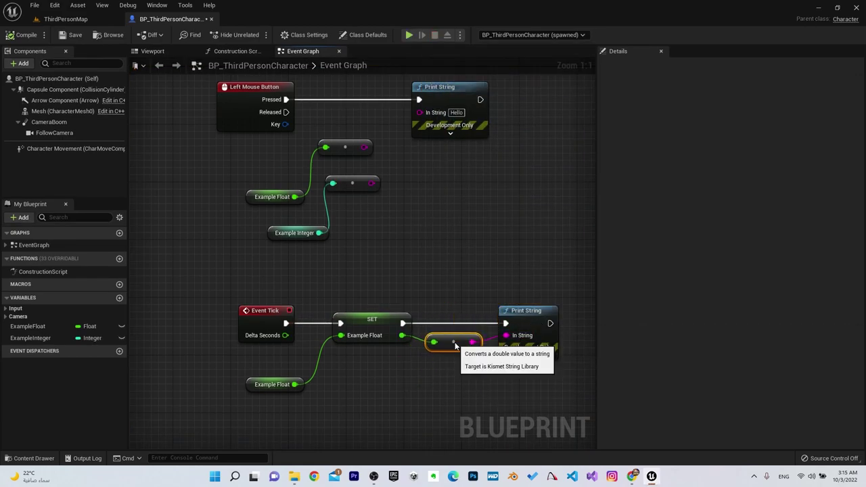
left_click(370, 347)
left_click(371, 338)
right_click_drag(277, 385, 238, 312)
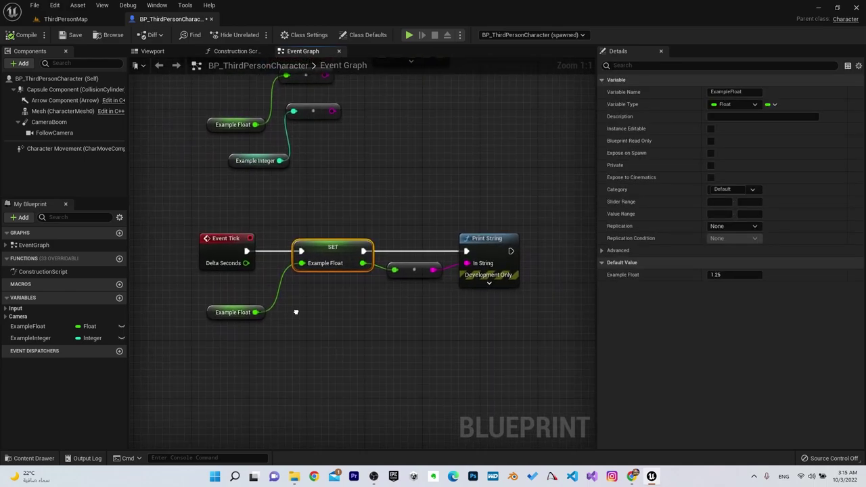
Create an Add node from the Example Float getter and wire its result into SET.
left_click_drag(255, 312, 282, 349)
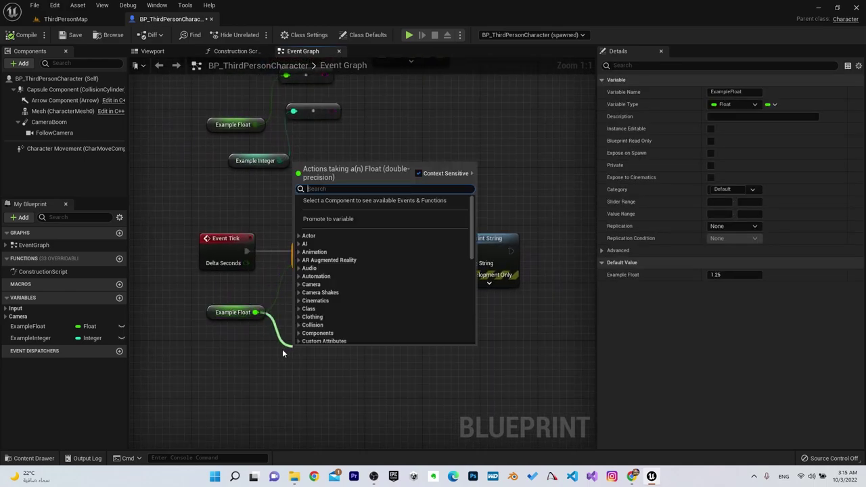
left_click(236, 335)
mouse_move(237, 312)
left_mouse_down()
mouse_move(208, 298)
mouse_move(255, 320)
left_mouse_up()
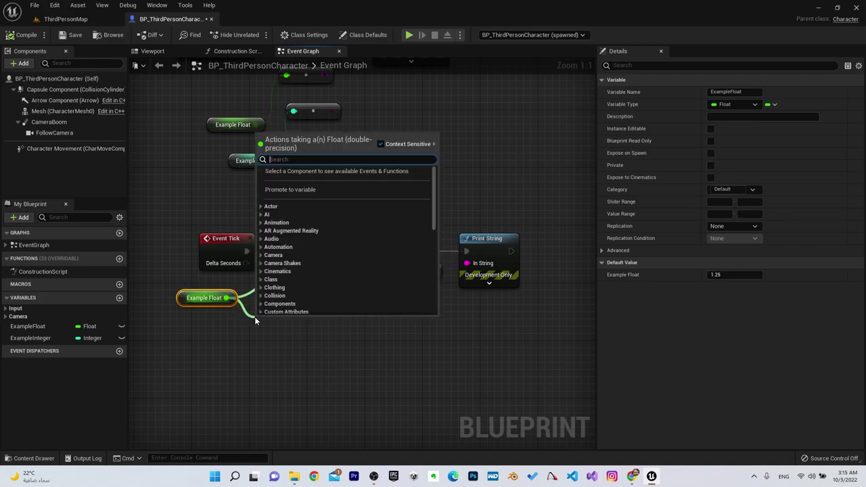
type("+")
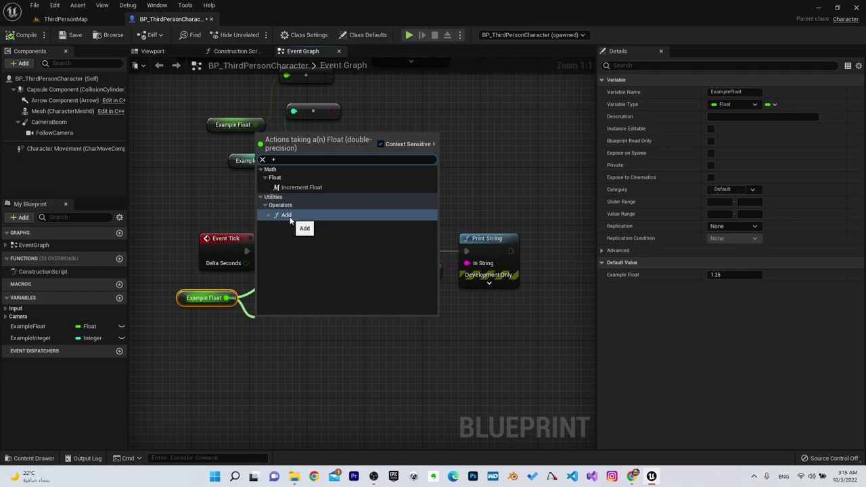
left_click(290, 217)
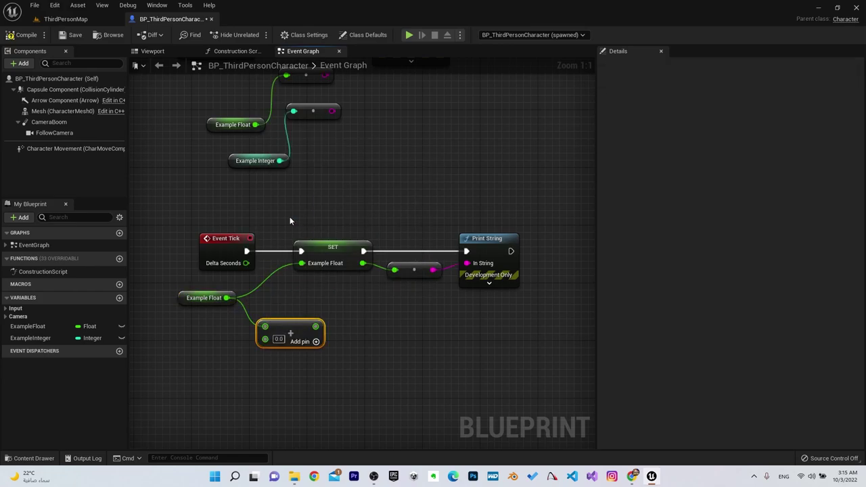
left_click_drag(293, 332, 271, 324)
left_click(257, 331)
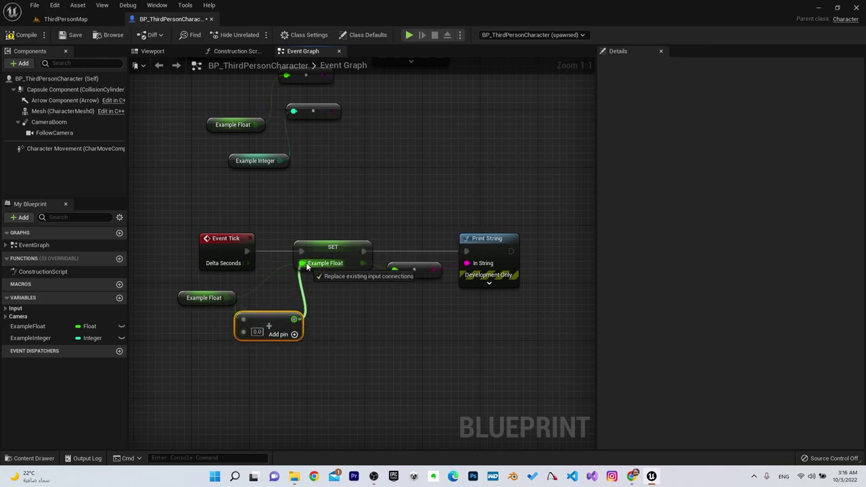
left_click_drag(293, 320, 301, 263)
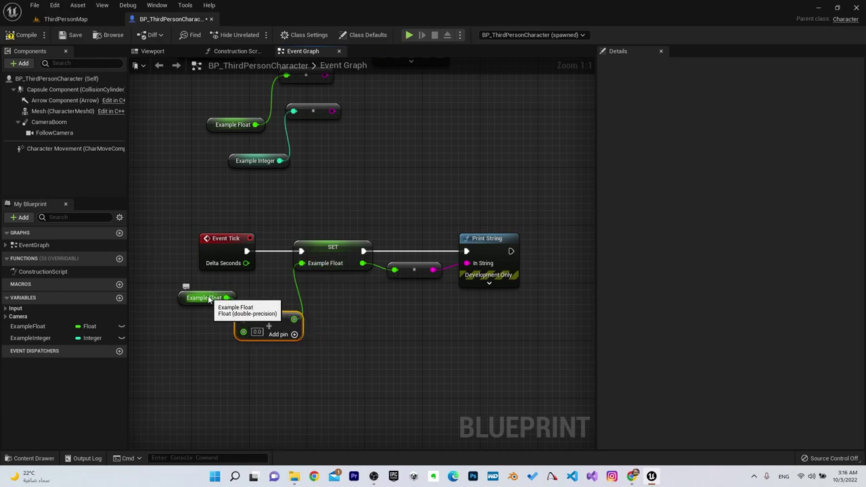
Set the Add node's second input to 1.67.
mouse_move(216, 286)
left_mouse_down()
mouse_move(257, 332)
mouse_move(228, 324)
left_mouse_up()
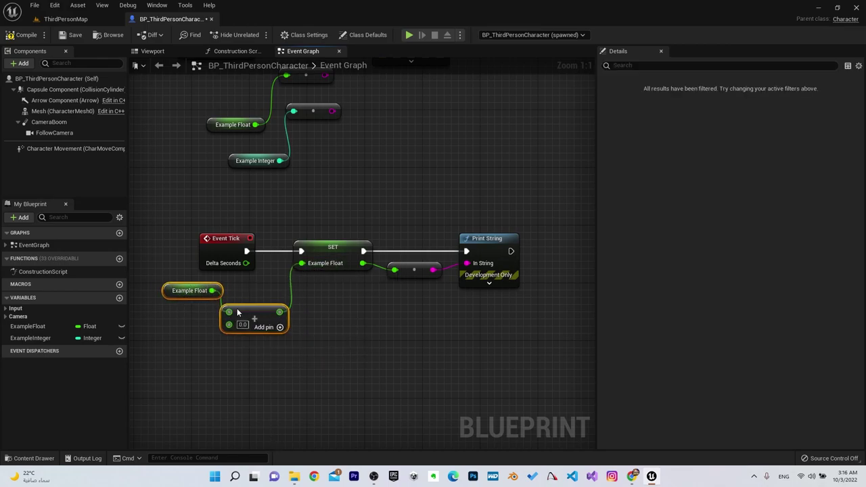
left_click(222, 364)
type("1")
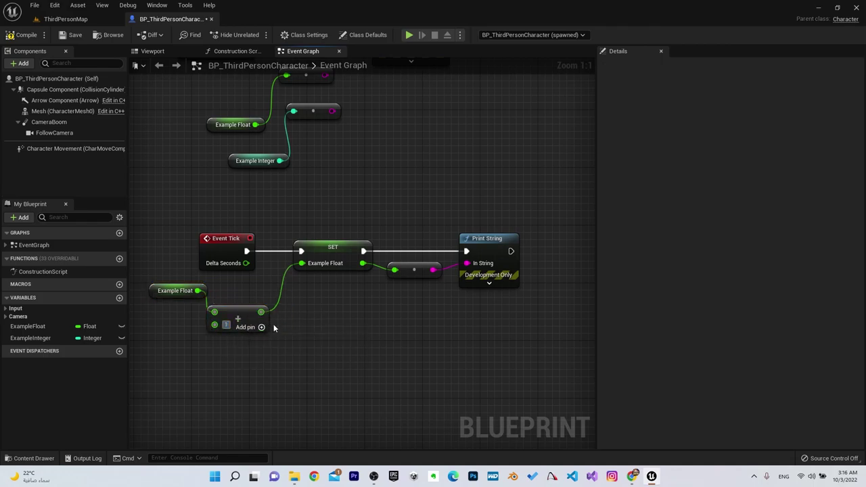
key("Return")
type("67")
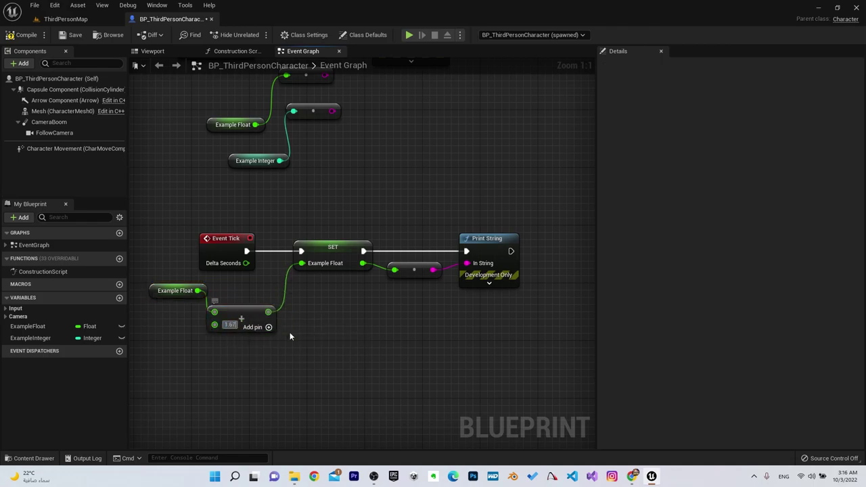
left_click(156, 291)
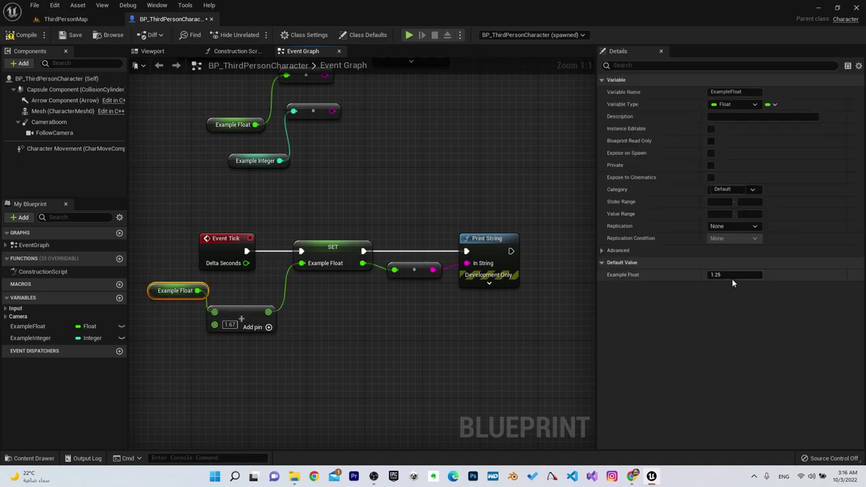
left_click(336, 251)
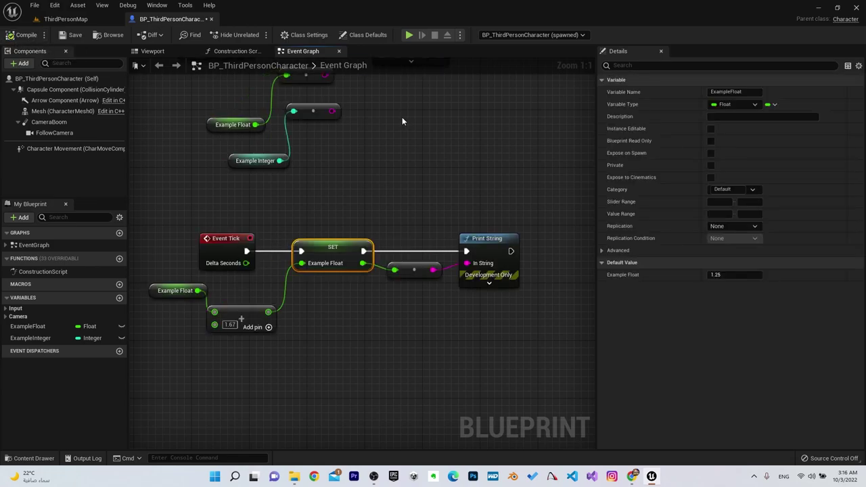
left_click(408, 36)
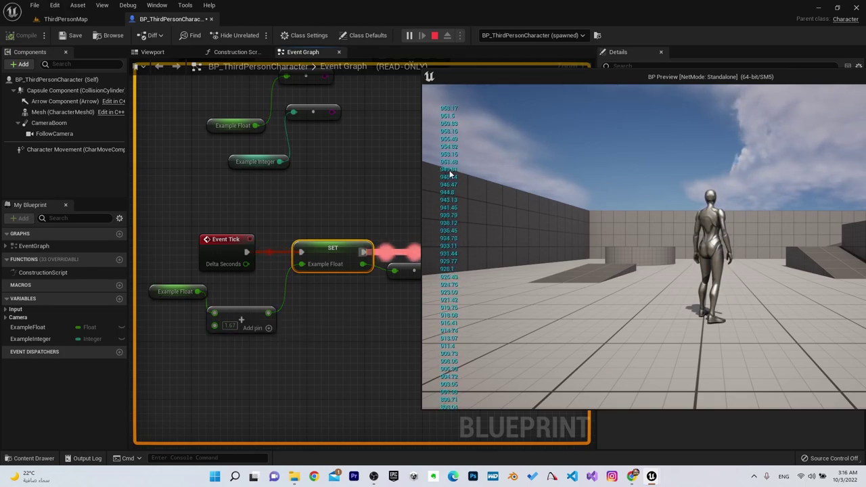
mouse_move(233, 328)
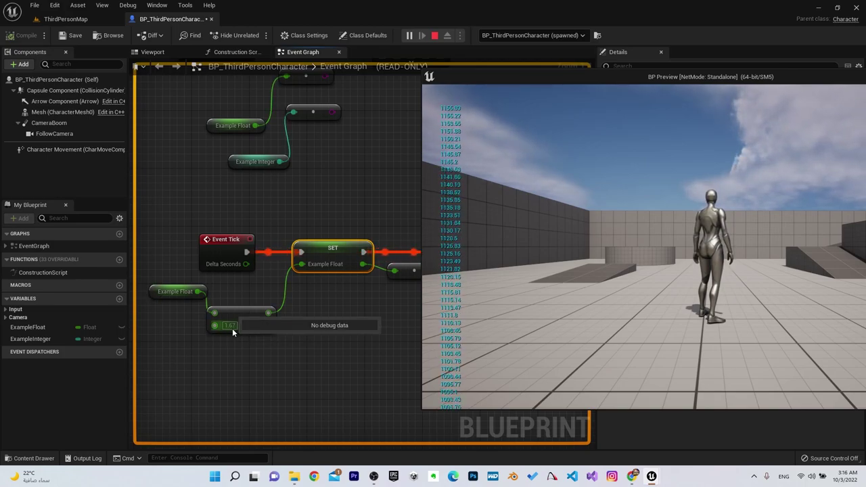
key("Escape")
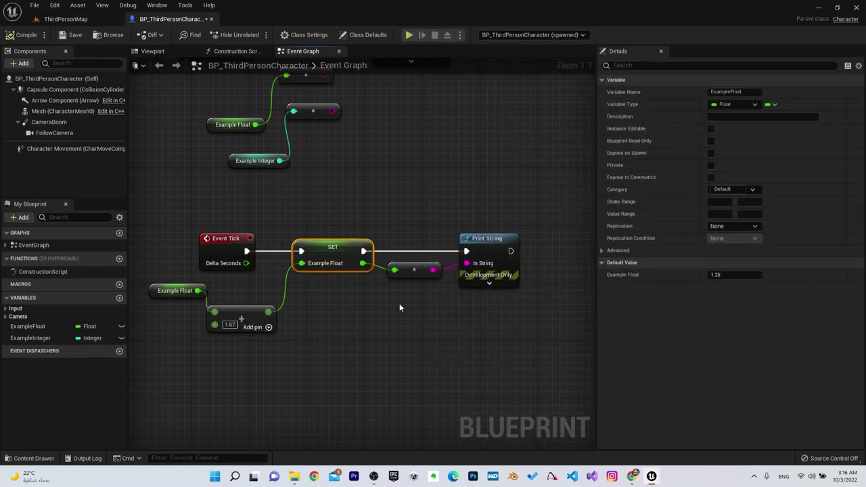
Add a SET ExampleInteger node wired between Event Tick and Print String.
right_click_drag(366, 333, 402, 258)
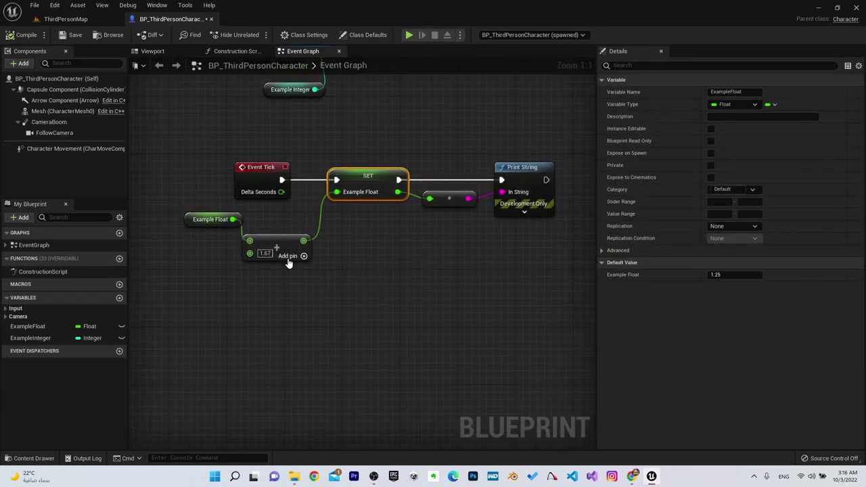
left_click(211, 295)
left_click_drag(31, 337, 354, 279)
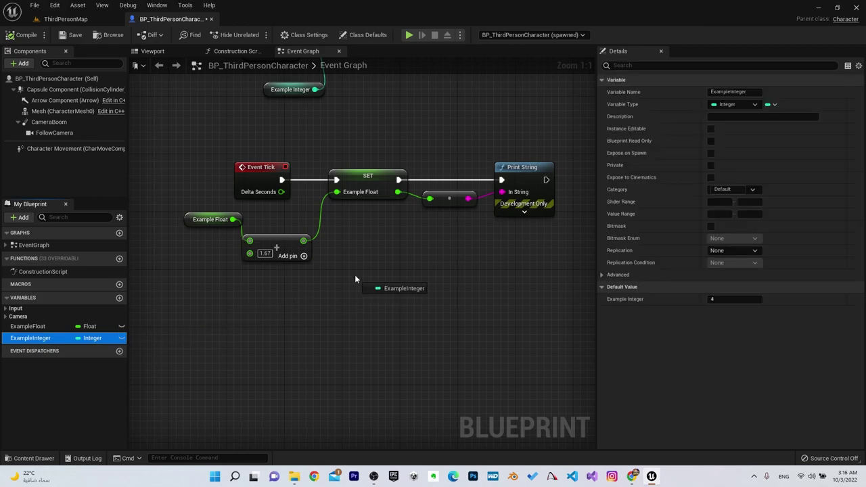
left_click(373, 294)
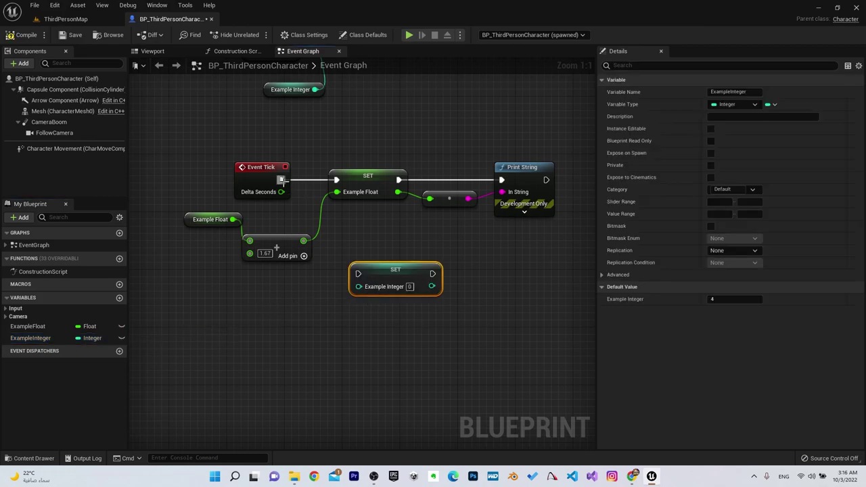
left_click_drag(281, 180, 359, 273)
left_click_drag(432, 273, 504, 180)
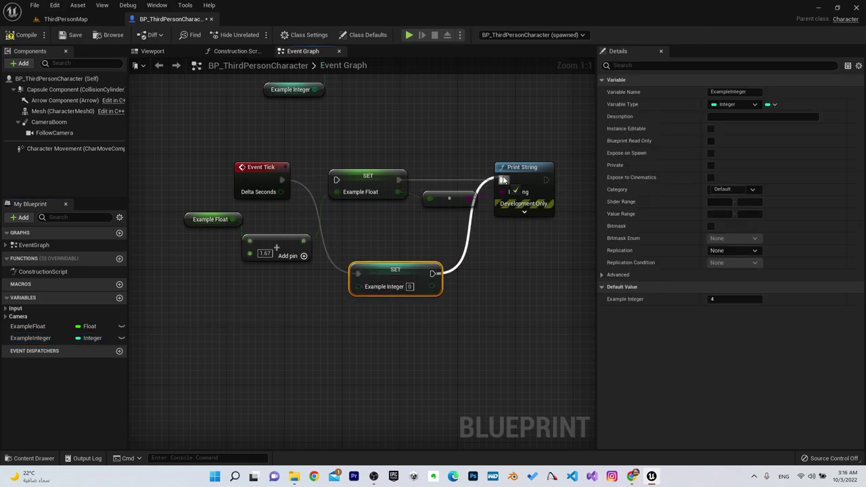
mouse_move(433, 289)
left_mouse_down()
mouse_move(425, 302)
mouse_move(502, 192)
left_mouse_up()
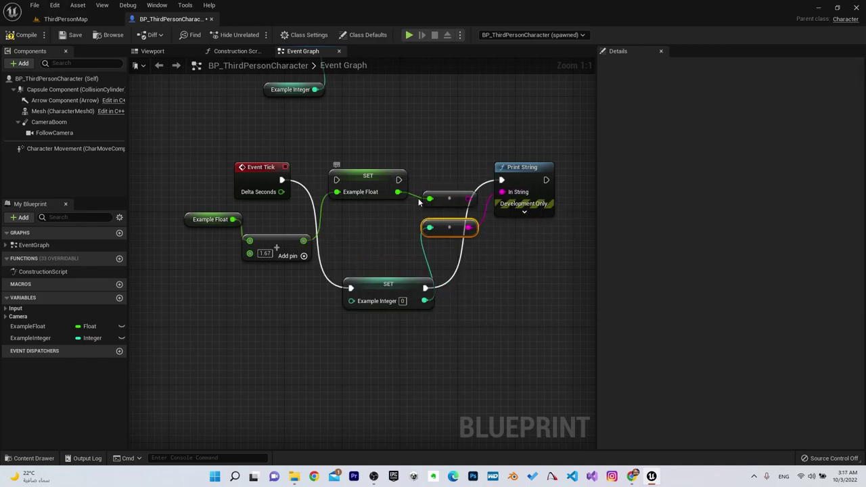
Delete the old float SET, conversion and Add nodes, and align the integer SET.
left_click_drag(441, 199, 383, 220)
left_click(407, 349)
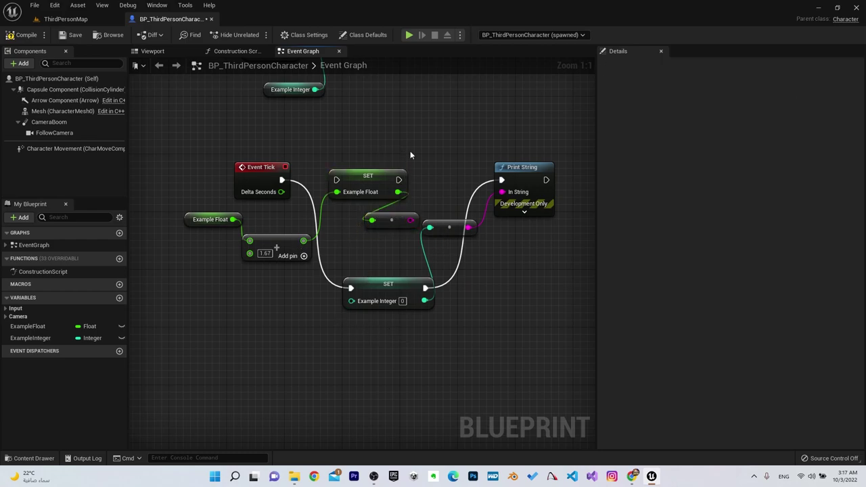
left_click_drag(409, 153, 349, 231)
key("Delete")
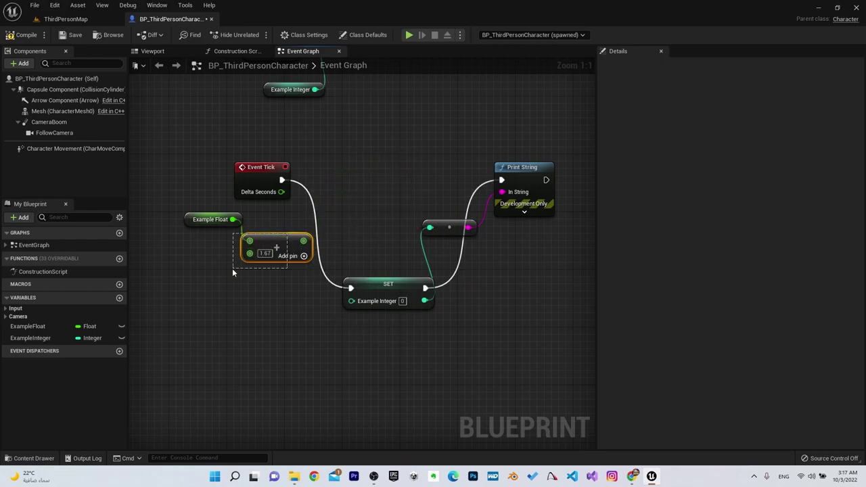
left_click_drag(286, 234, 232, 270)
key("Delete")
key("Delete")
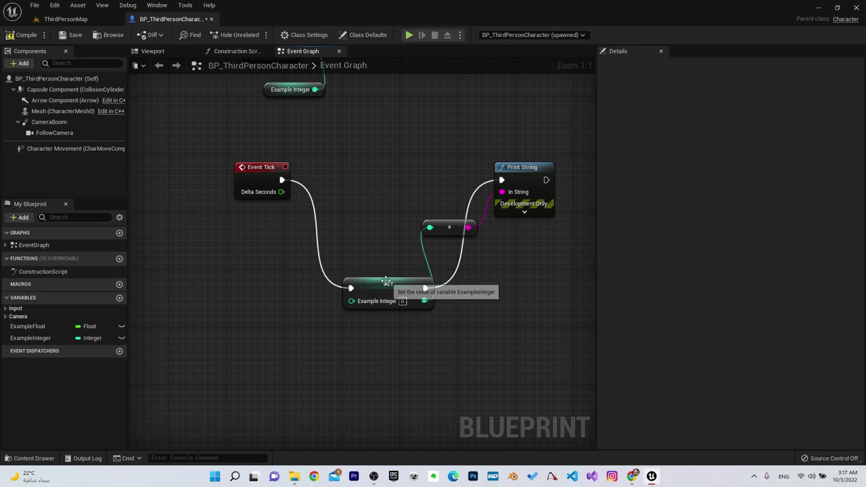
left_click_drag(388, 285, 387, 176)
left_click(2, 327)
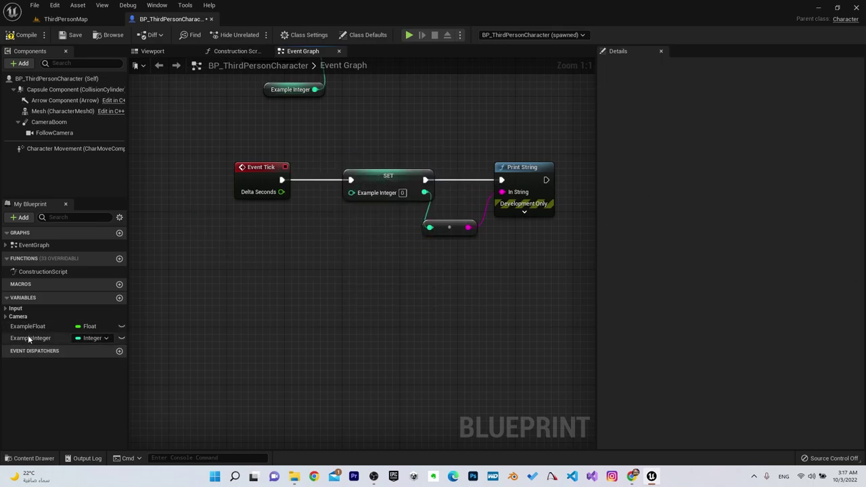
Add an Example Integer getter with an integer Add node feeding SET Example Integer.
left_click_drag(30, 337, 249, 248)
left_click(278, 253)
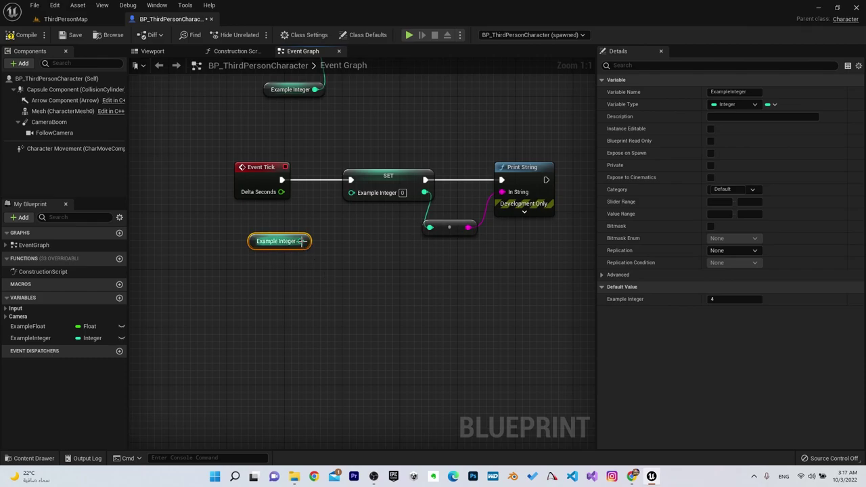
left_click_drag(300, 241, 313, 267)
type("+")
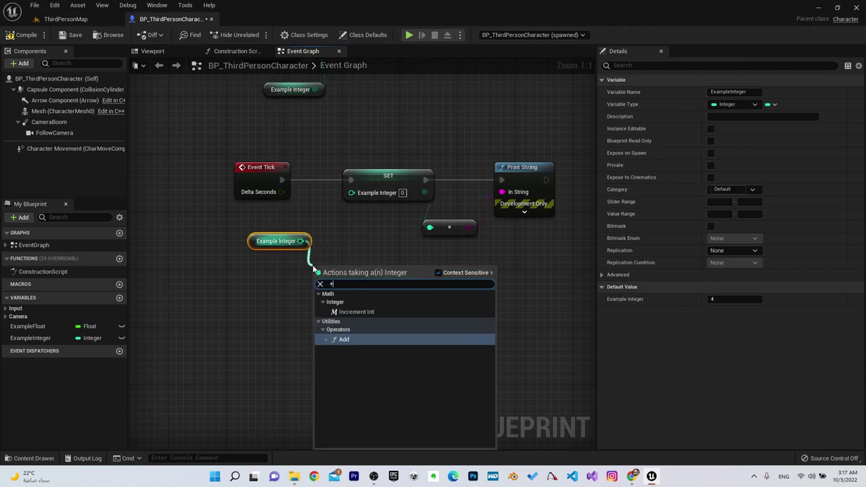
left_click(368, 342)
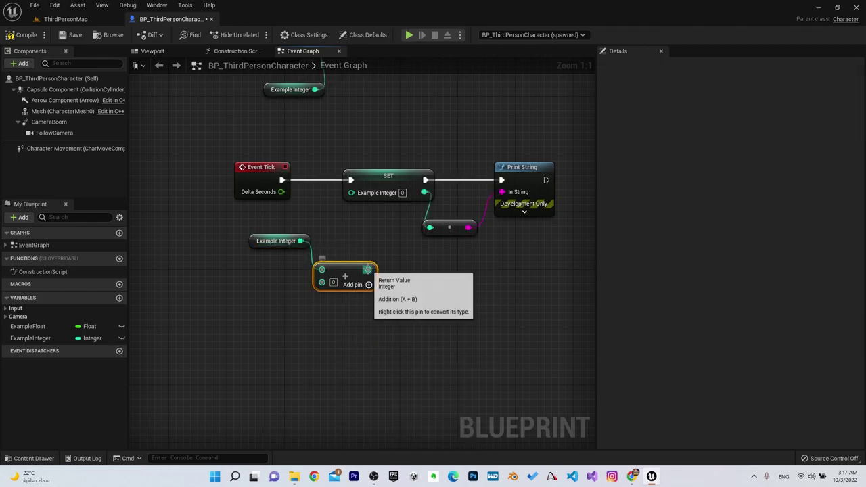
left_click_drag(368, 270, 351, 192)
Enter 2 as the amount to add, compile the Blueprint, and start a test run.
left_click(252, 242)
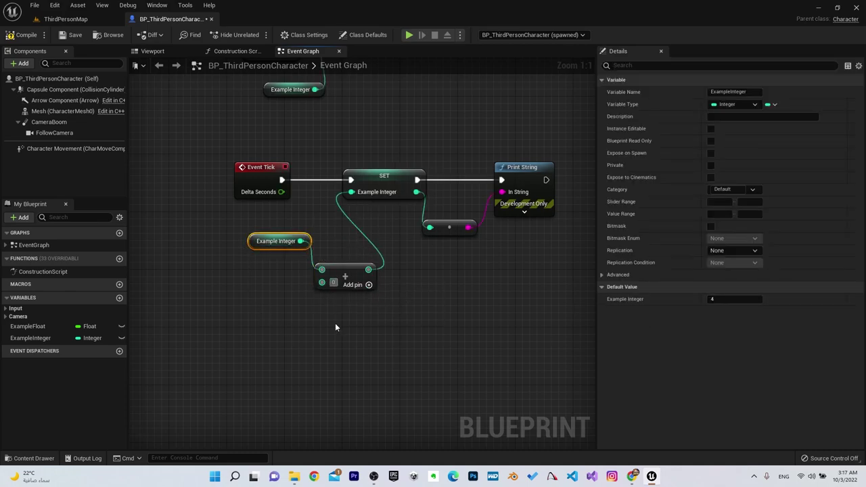
type("2")
left_click(335, 324)
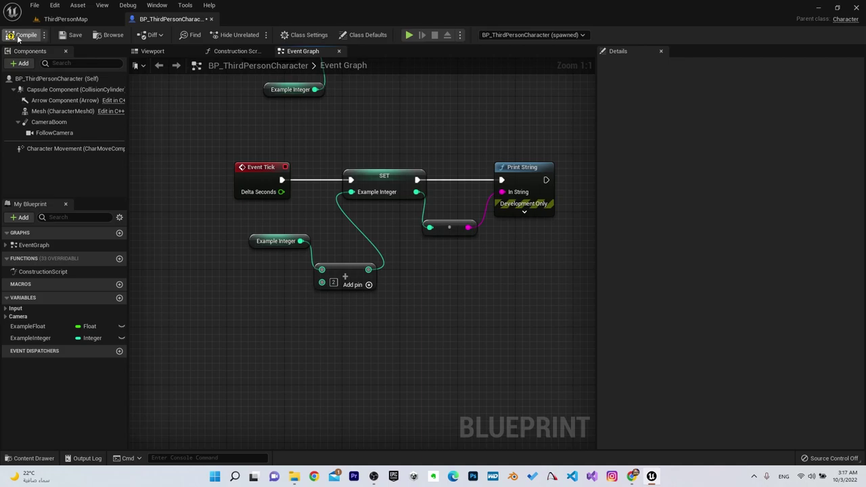
left_click(18, 36)
left_click(409, 36)
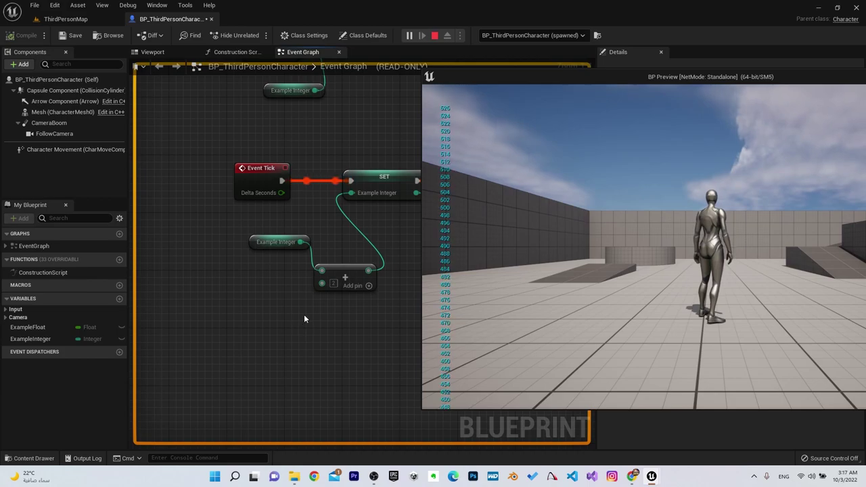
Exit play-in-editor with Esc and pan the Event Graph view.
key("Escape")
right_click_drag(425, 339, 380, 335)
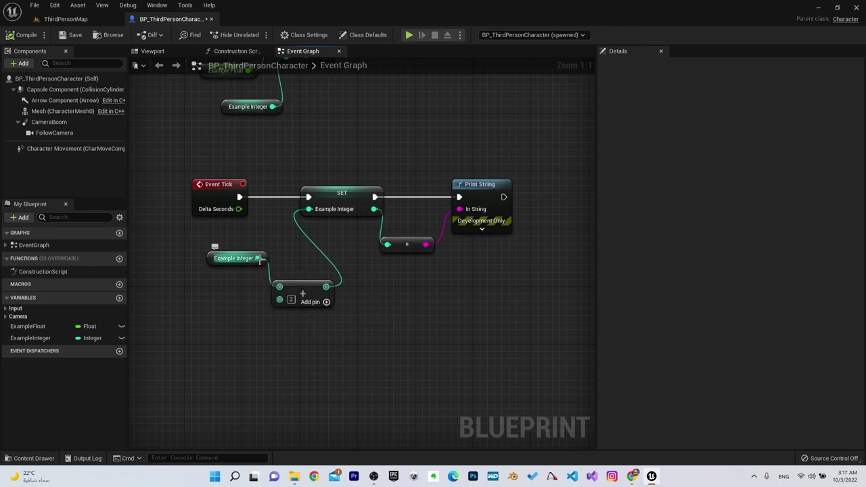
Replace the Add node with an integer Multiply from Example Integer wired into SET.
left_click_drag(283, 266, 331, 309)
key("Delete")
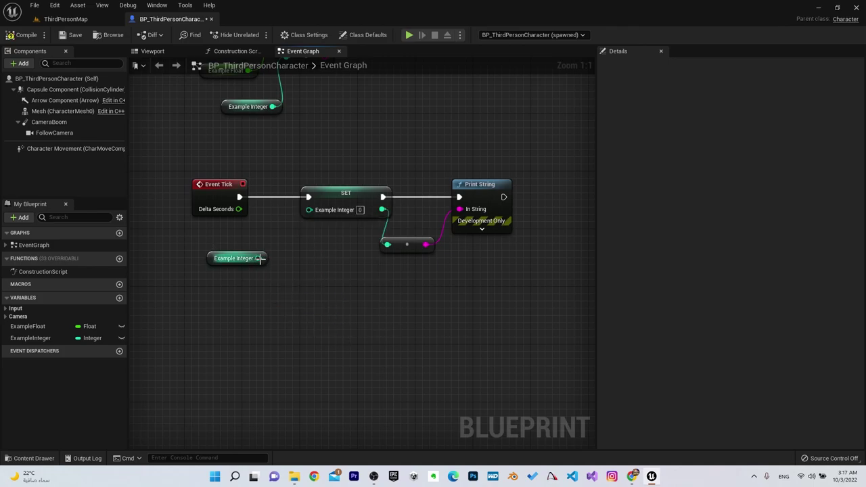
left_click_drag(258, 258, 284, 293)
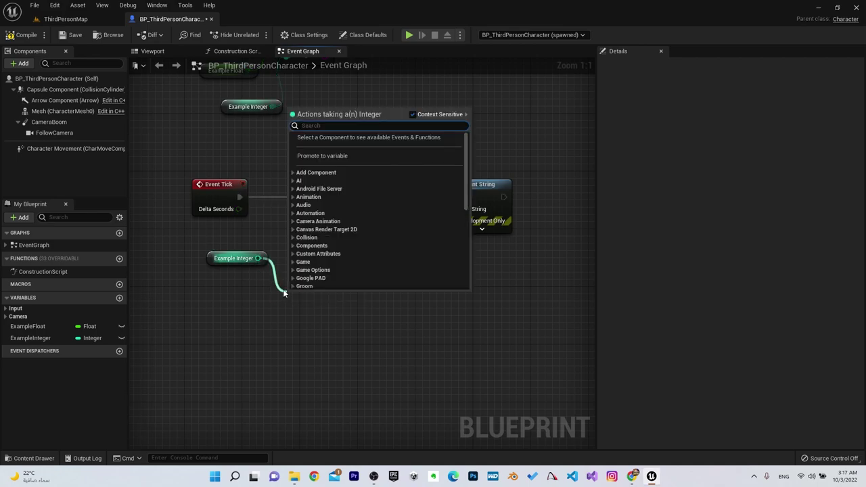
type("*")
left_click(332, 155)
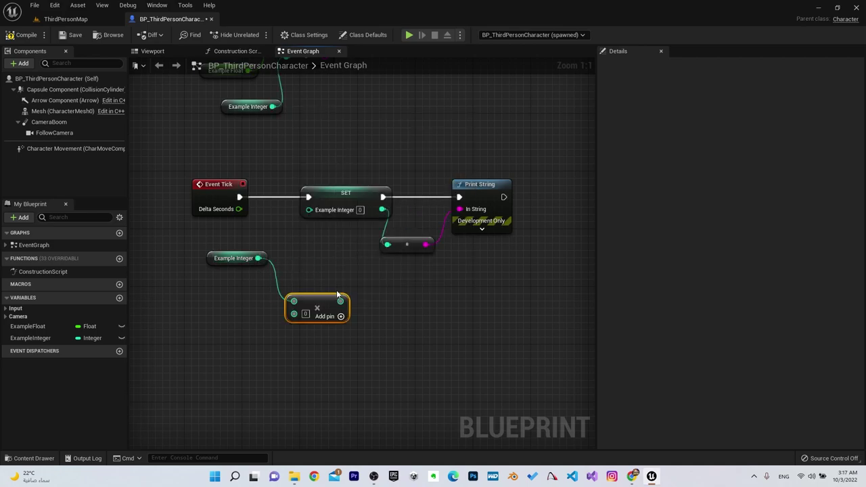
left_click_drag(340, 301, 309, 210)
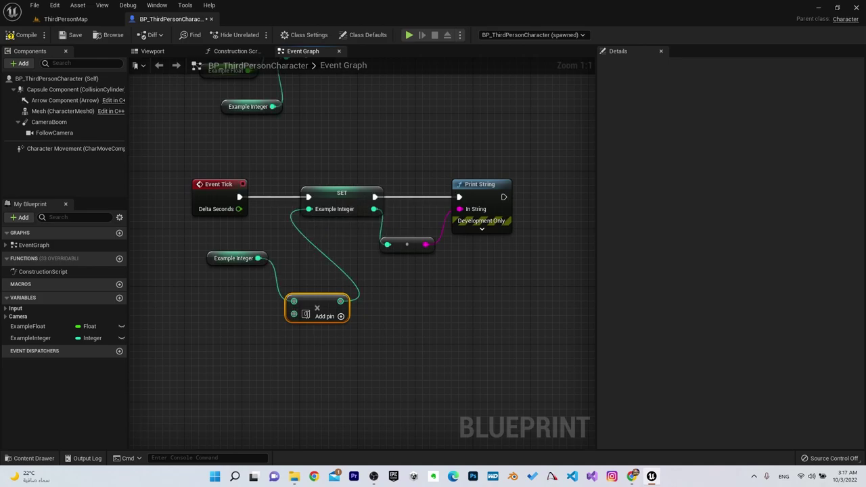
Set the multiplier to 2, then compile and run the level.
left_click(246, 264)
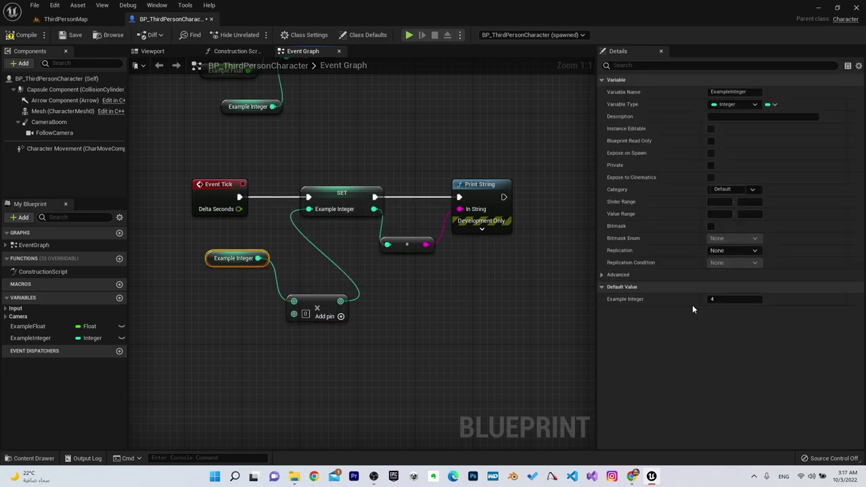
left_click(305, 314)
type("2")
left_click(334, 347)
left_click(10, 35)
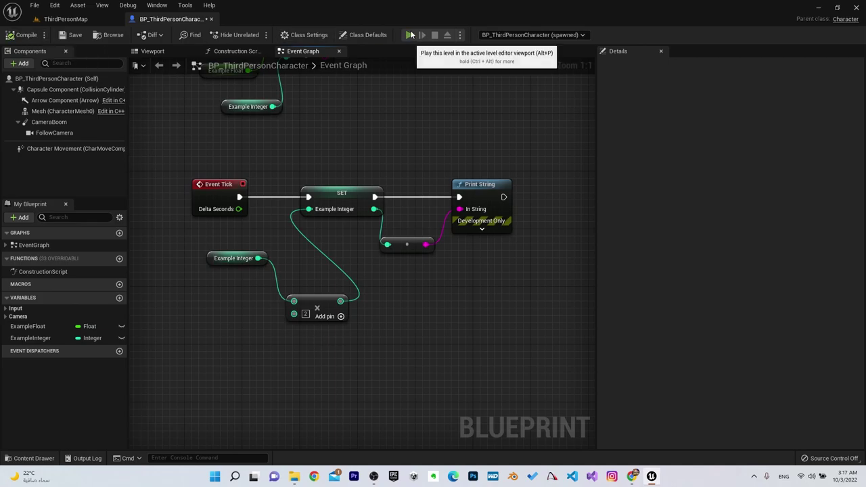
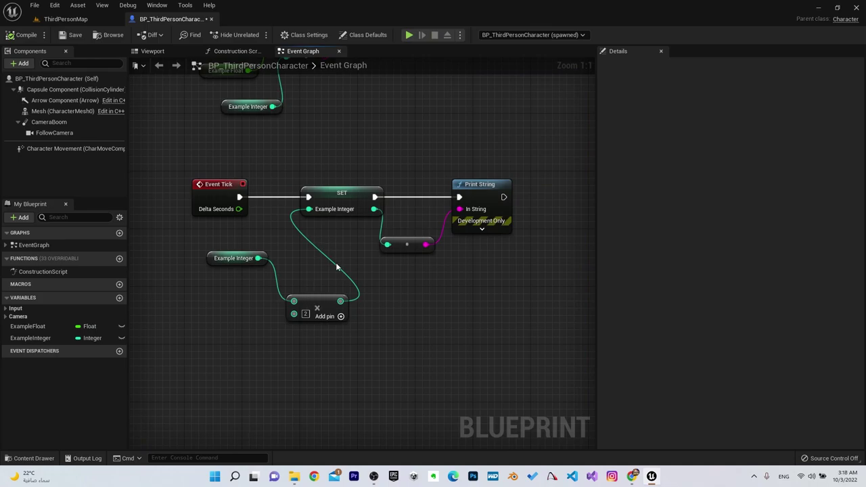
Test-play the blueprint, then delete the multiply node after Example Integer.
left_click(409, 35)
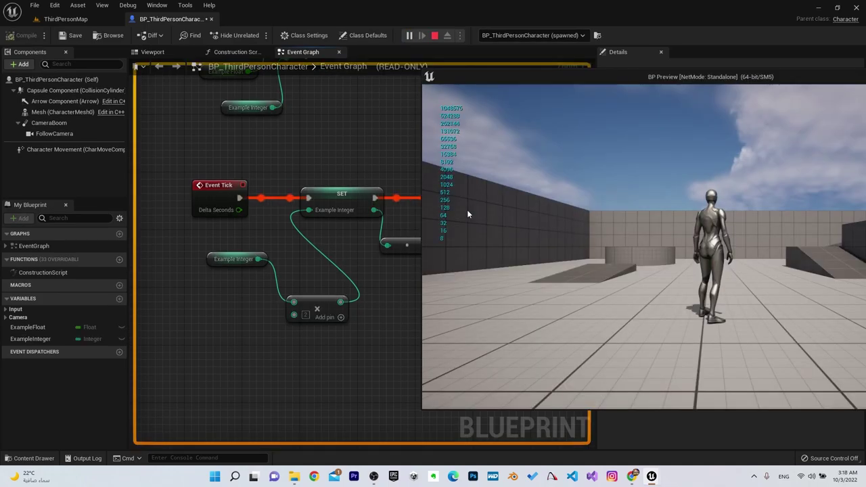
key("Escape")
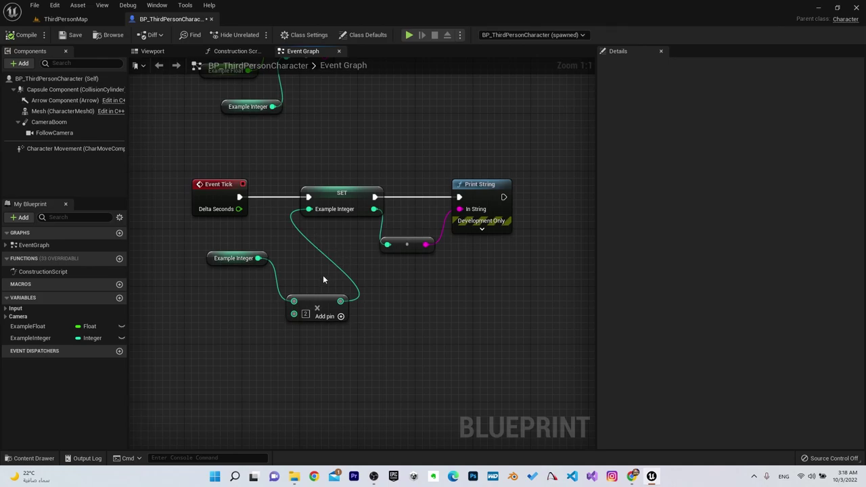
left_click_drag(316, 298, 306, 289)
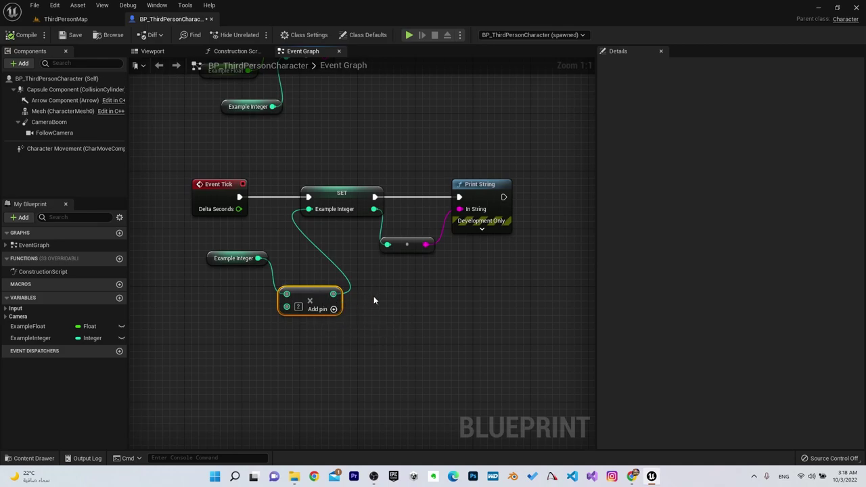
key("Delete")
Feed Example Integer minus 1 into the SET node and play to test the countdown.
mouse_move(258, 258)
left_mouse_down()
mouse_move(274, 291)
mouse_move(277, 284)
left_mouse_up()
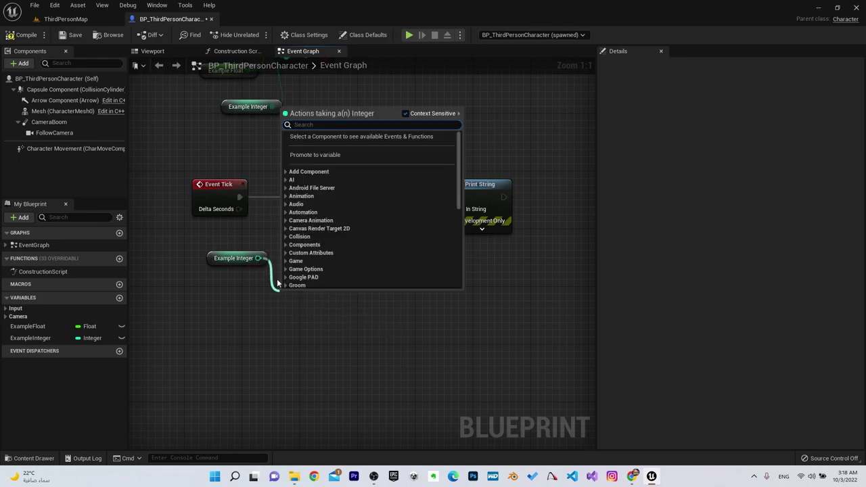
type("-")
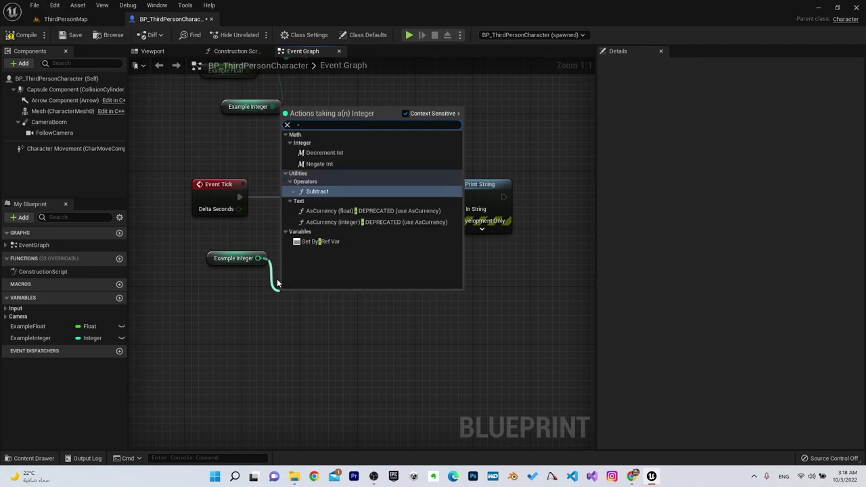
left_click(315, 193)
mouse_move(332, 300)
left_mouse_down()
mouse_move(302, 222)
mouse_move(308, 210)
left_mouse_up()
left_click(299, 313)
type("1")
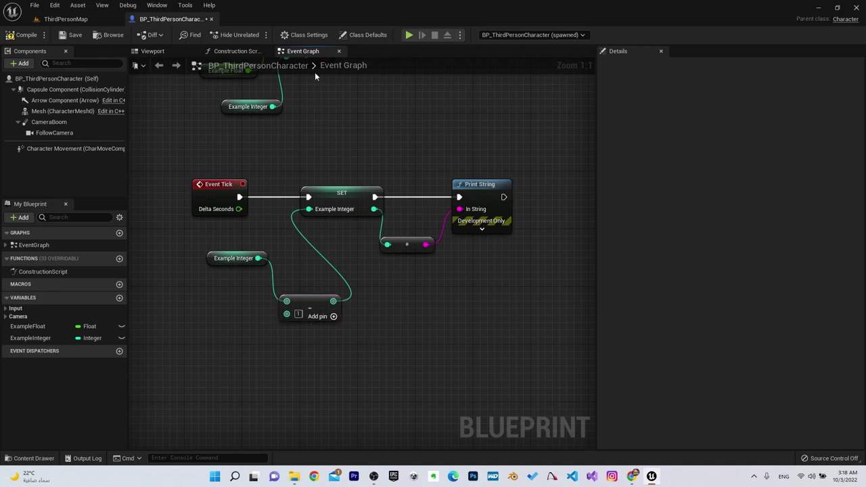
left_click(410, 35)
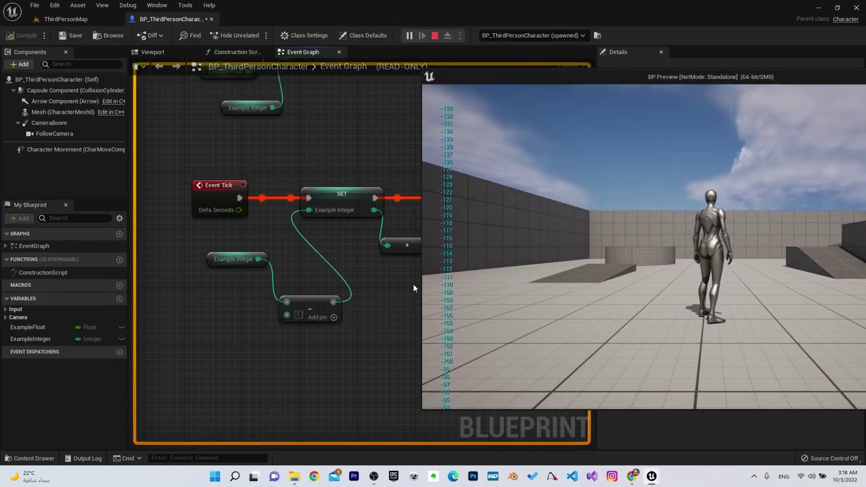
key("Escape")
Delete the Subtract node and connect Example Integer to a new Greater (>) node.
left_click(311, 306)
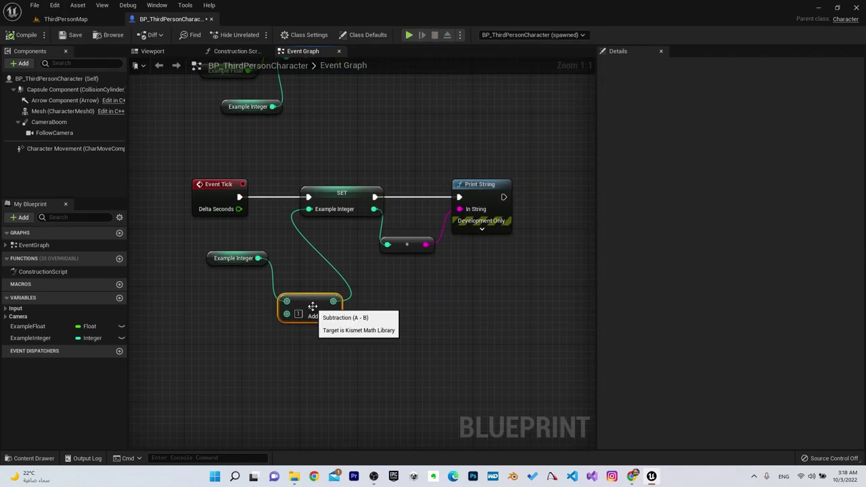
key("Delete")
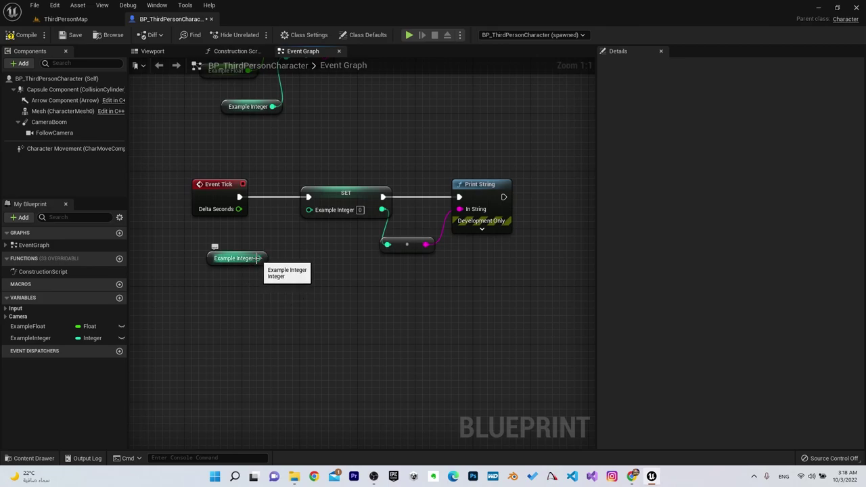
left_click_drag(258, 257, 280, 296)
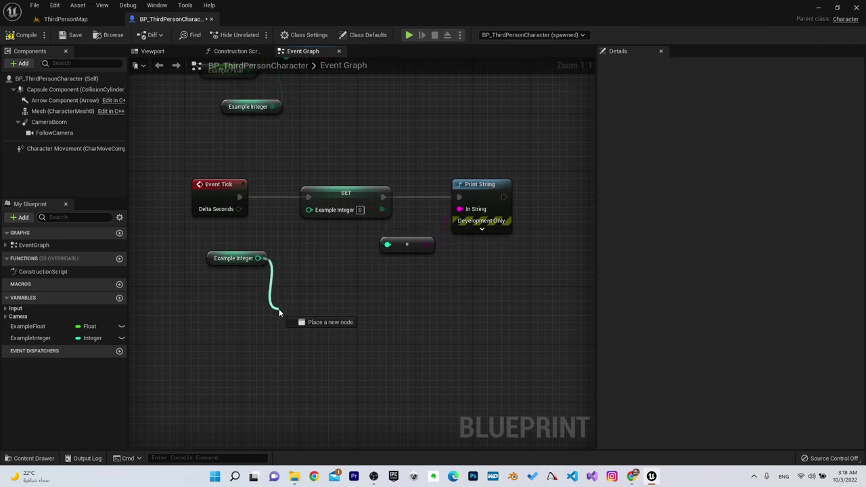
type(">")
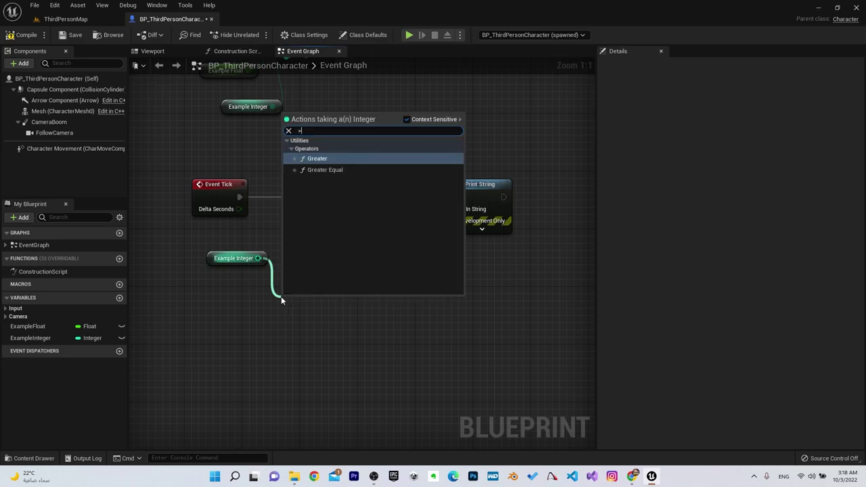
key("BackSpace")
type("<")
key("BackSpace")
type(">")
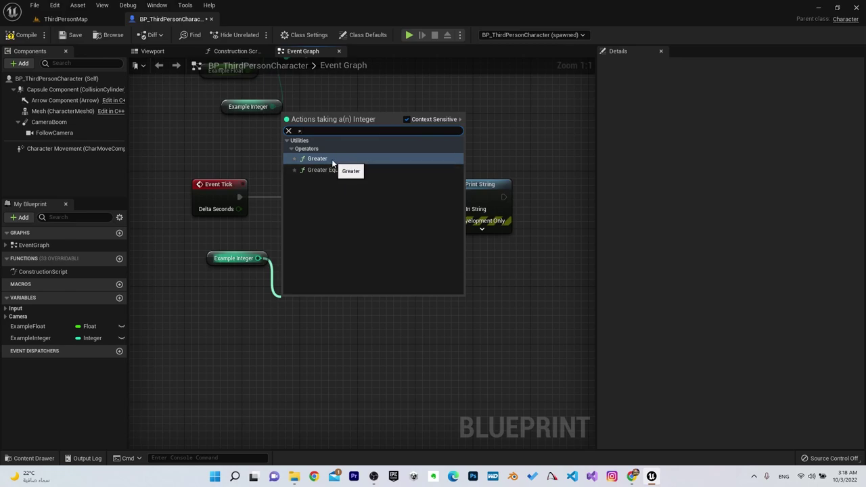
left_click(332, 161)
left_click(216, 258)
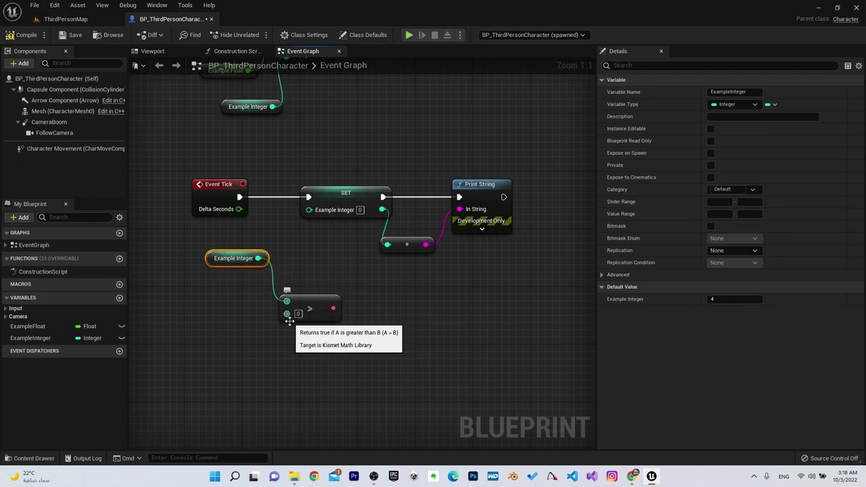
Add a Branch on the Greater result and delete the SET and Append nodes.
left_click_drag(330, 308, 335, 308)
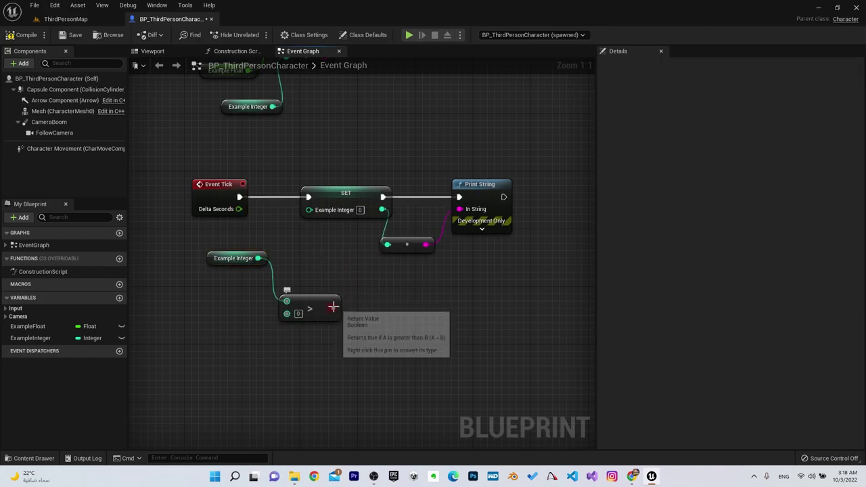
left_click_drag(334, 309, 401, 306)
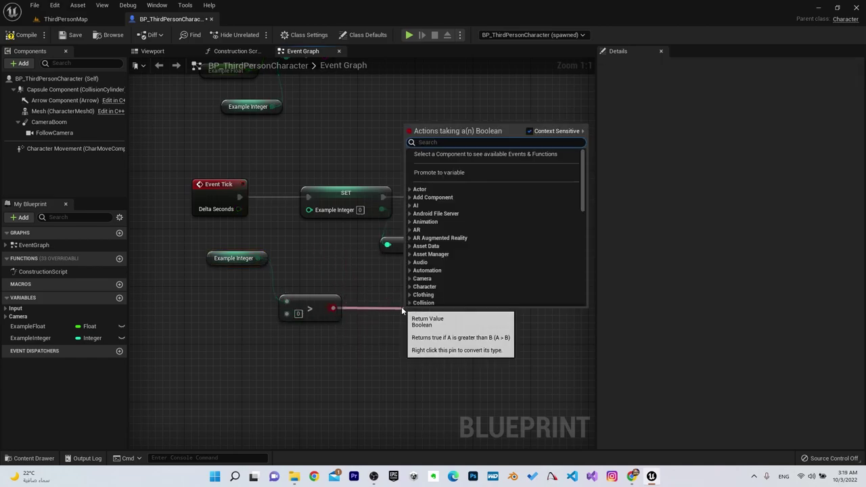
type("branc")
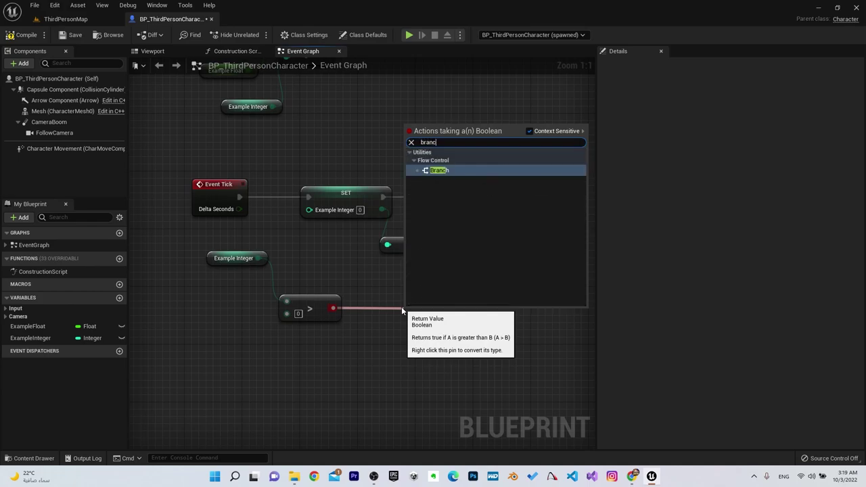
key("Return")
left_click_drag(424, 317, 417, 301)
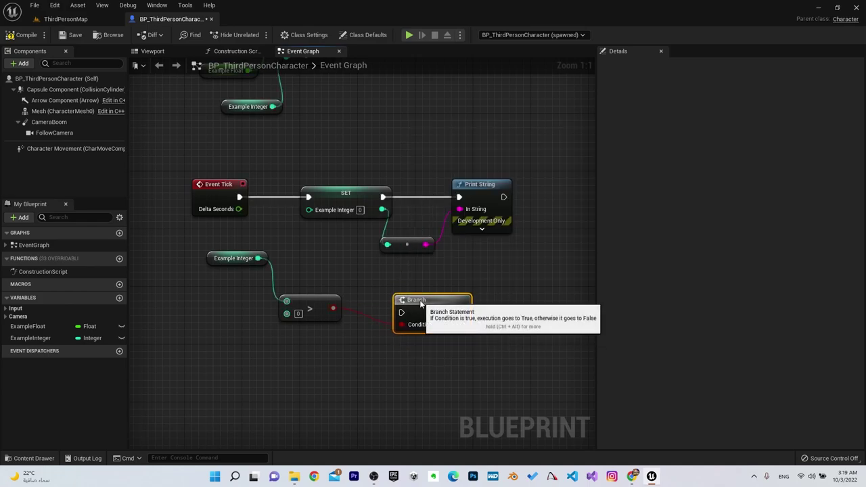
left_click(337, 189)
left_click(407, 243, "ctrl")
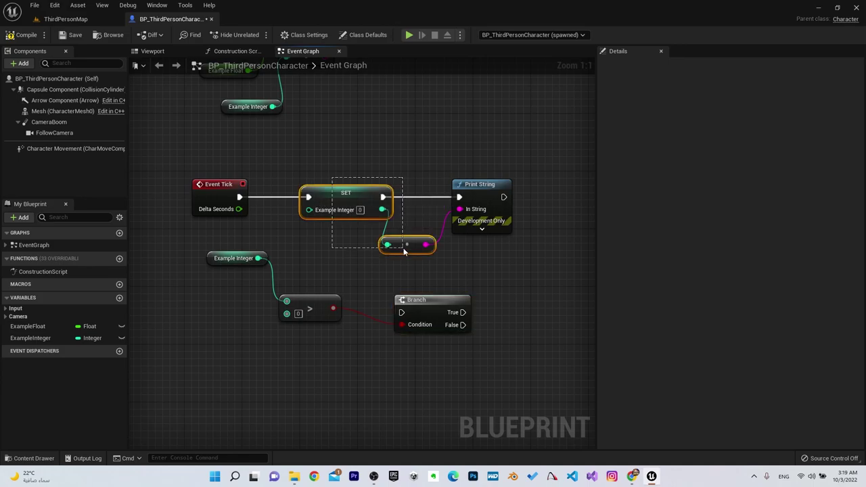
key("Delete")
Wire Event Tick into the Branch, True to Print String, False to a copied Print String.
left_click_drag(433, 300, 352, 191)
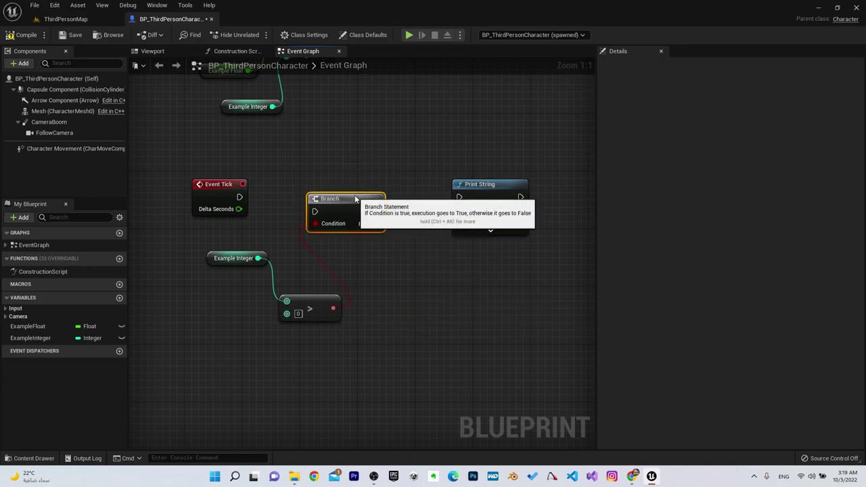
mouse_move(240, 196)
left_mouse_down()
mouse_move(312, 212)
mouse_move(348, 185)
left_mouse_up()
left_click_drag(479, 184, 486, 127)
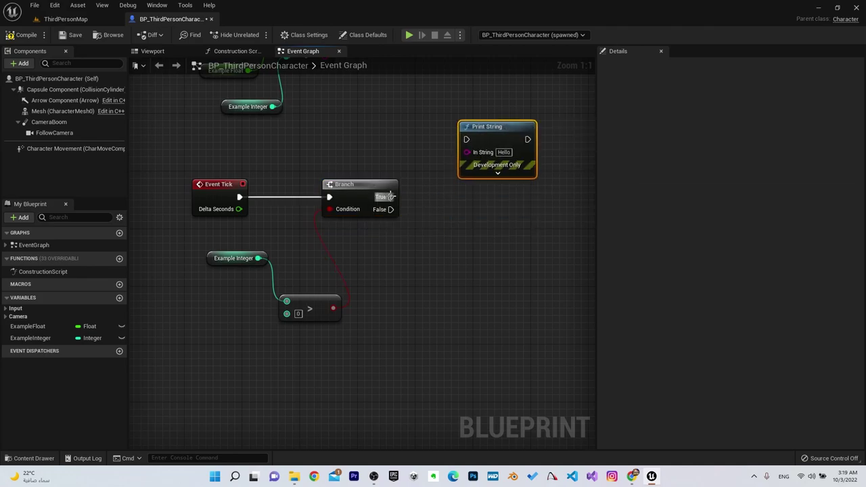
left_click_drag(390, 197, 466, 139)
key("ctrl+c")
key("ctrl+v")
left_click_drag(517, 246, 480, 224)
mouse_move(390, 209)
left_mouse_down()
mouse_move(464, 250)
mouse_move(466, 233)
left_mouse_up()
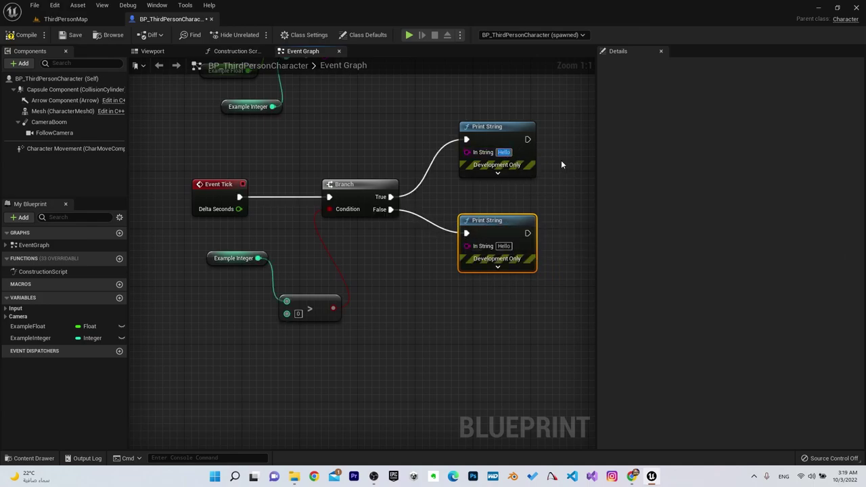
Set the two Print String messages to 'True' and 'False'.
type("True")
key("Return")
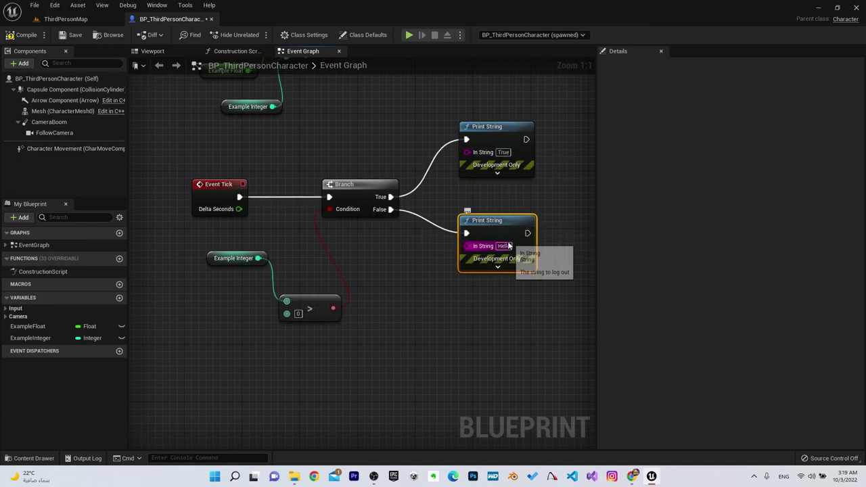
type("False")
key("Return")
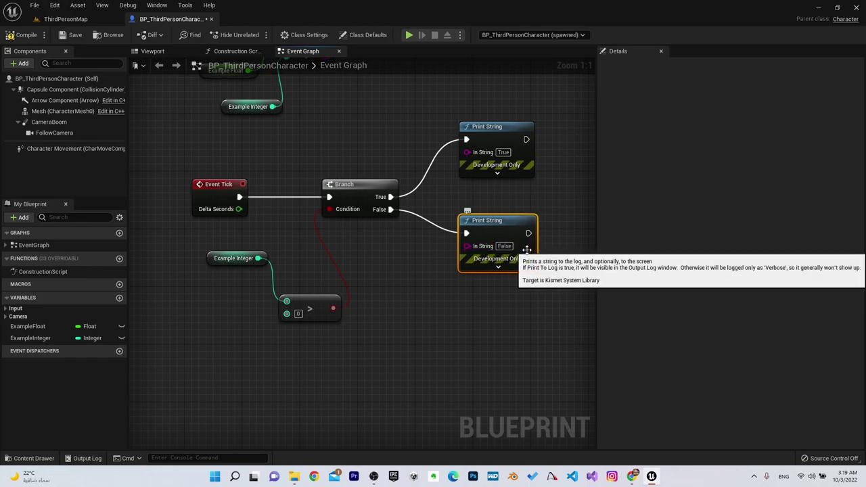
left_click(346, 330)
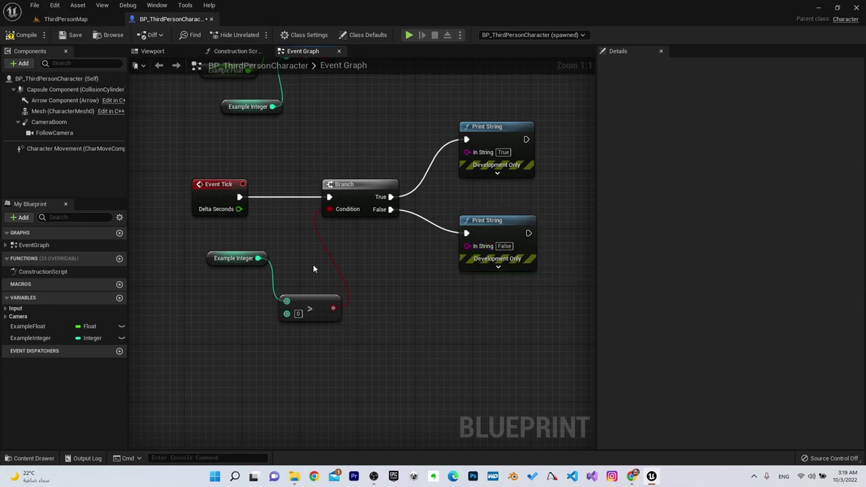
Play the game to confirm the branch prints True, then stop.
left_click(230, 261)
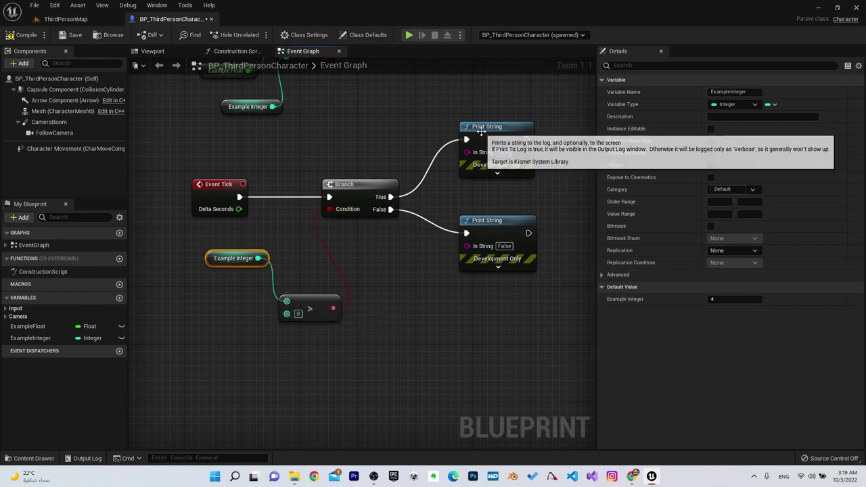
left_click(407, 36)
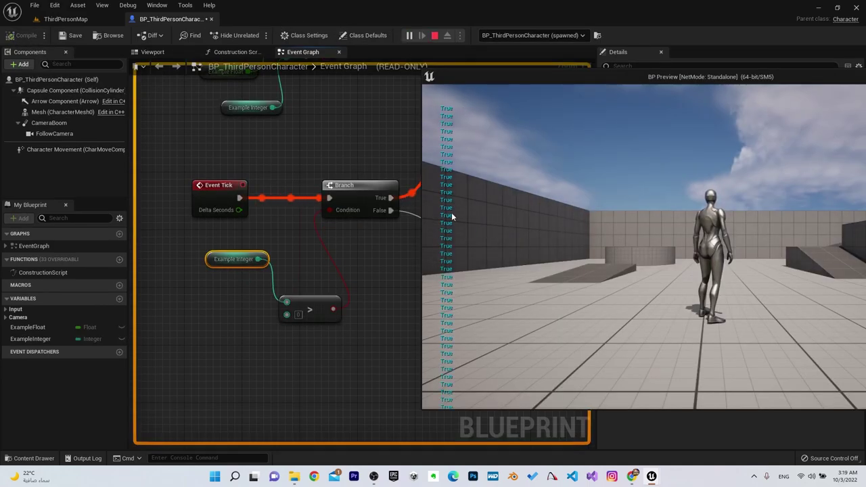
left_click_drag(499, 79, 618, 74)
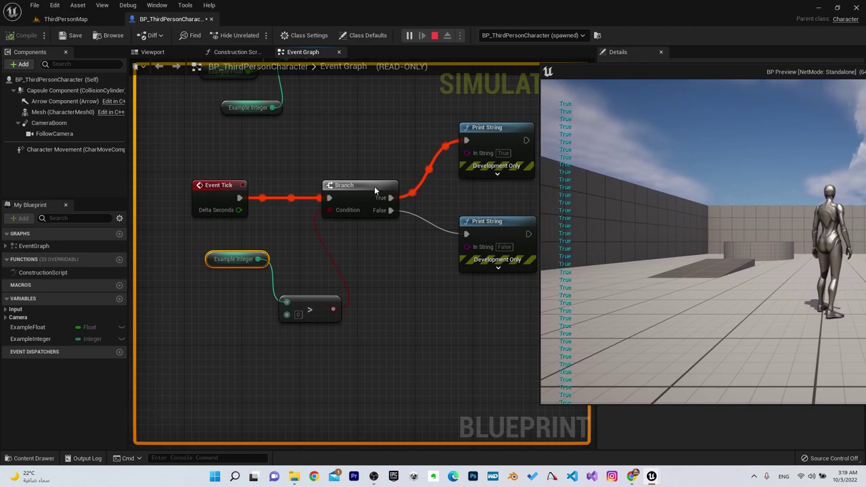
mouse_move(245, 263)
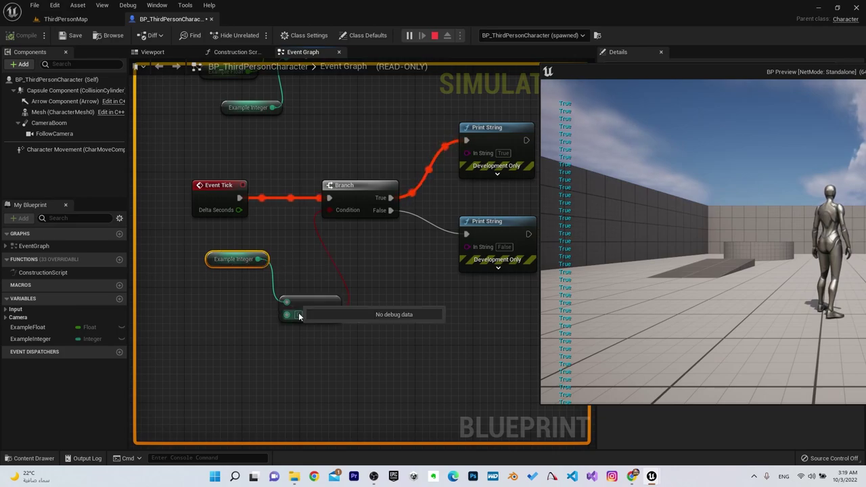
key("Escape")
Set Example Integer's default value to -2 and play again to see False.
left_click(722, 299)
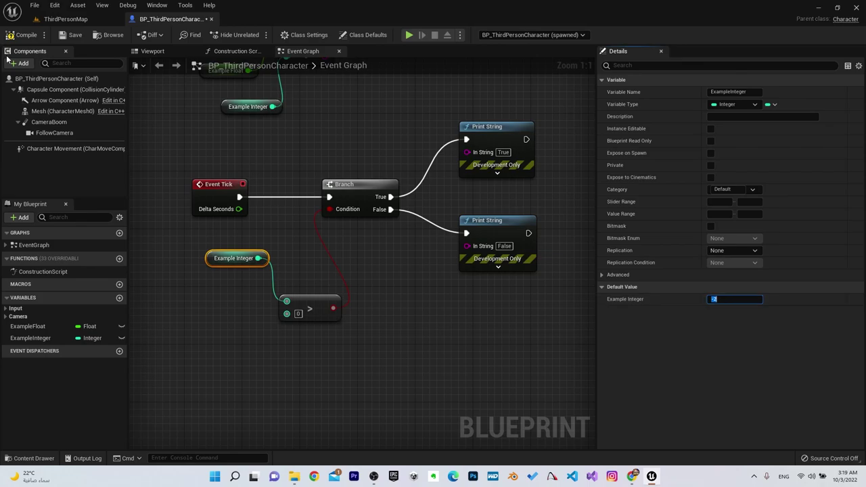
key("Return")
left_click(410, 34)
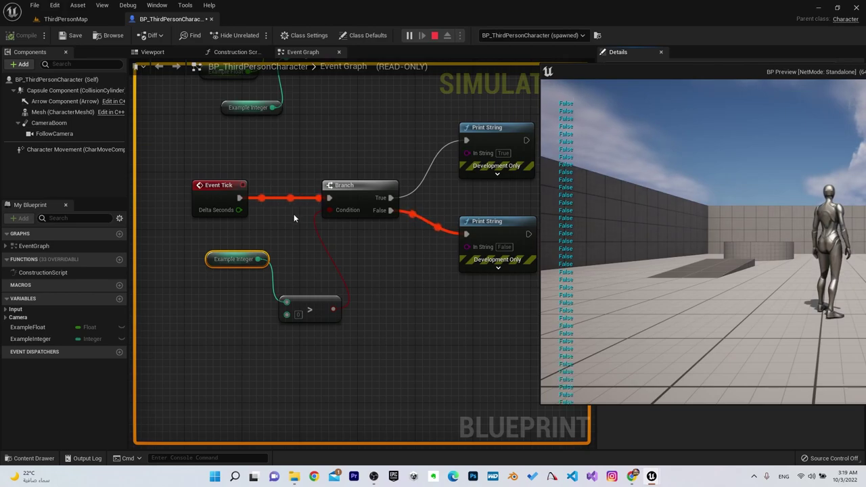
Wire a new Less Equal (<=) node on Example Integer into Branch Condition, deleting the > node.
key("Escape")
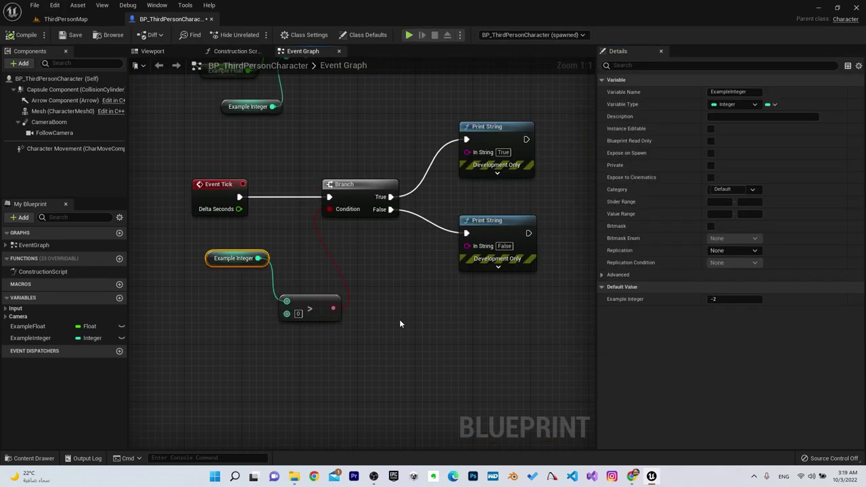
left_click_drag(258, 258, 283, 341)
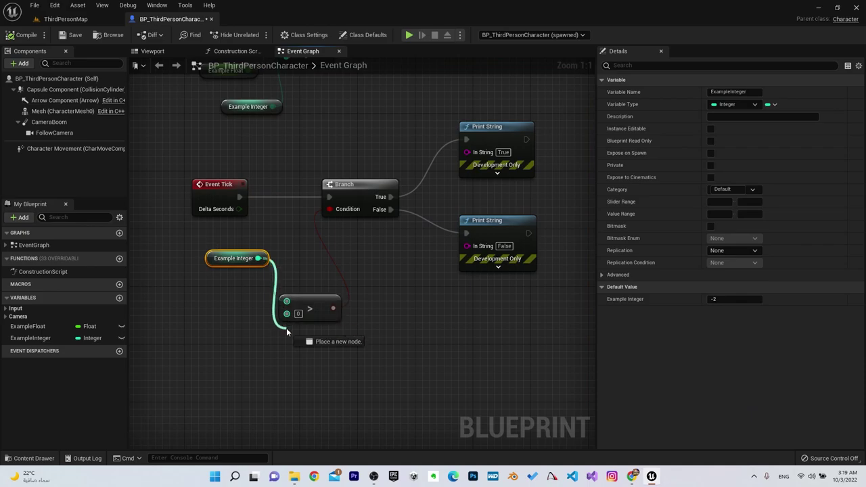
type("<=")
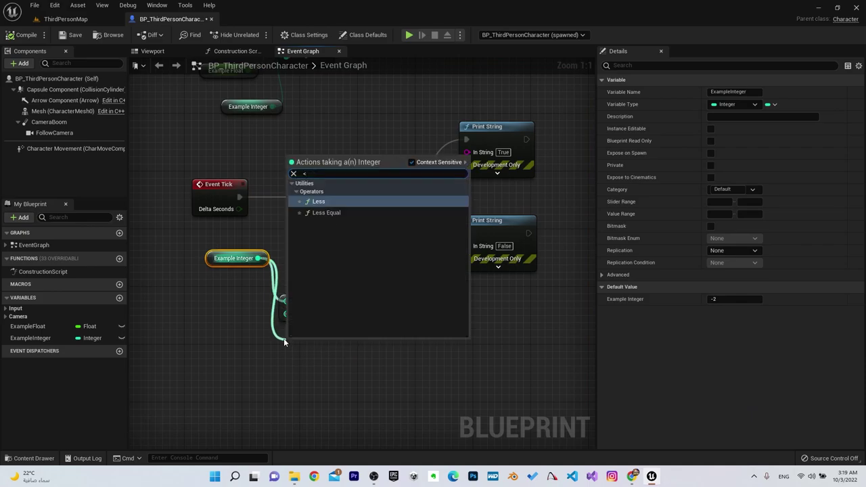
left_click(340, 234)
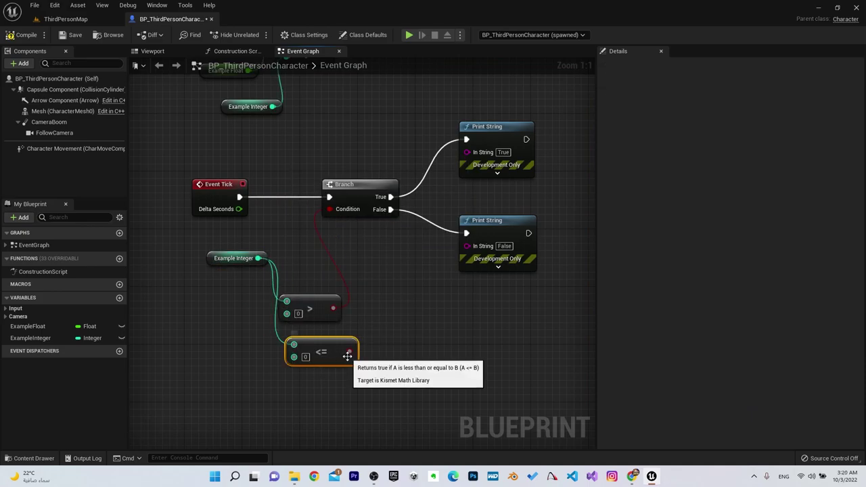
left_click_drag(349, 351, 327, 210)
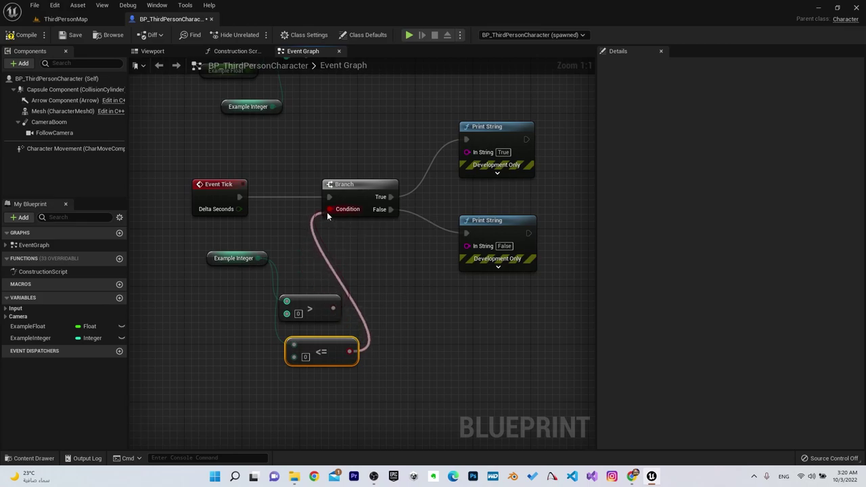
left_click(312, 305)
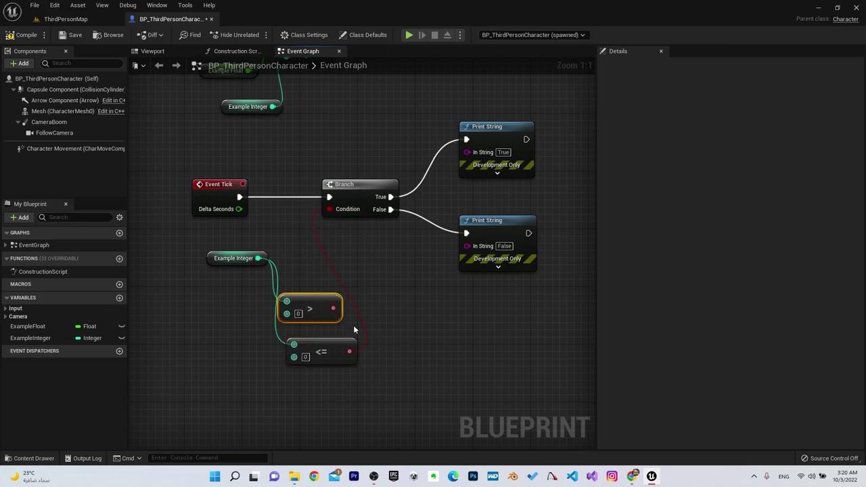
key("Delete")
left_click_drag(337, 344, 315, 300)
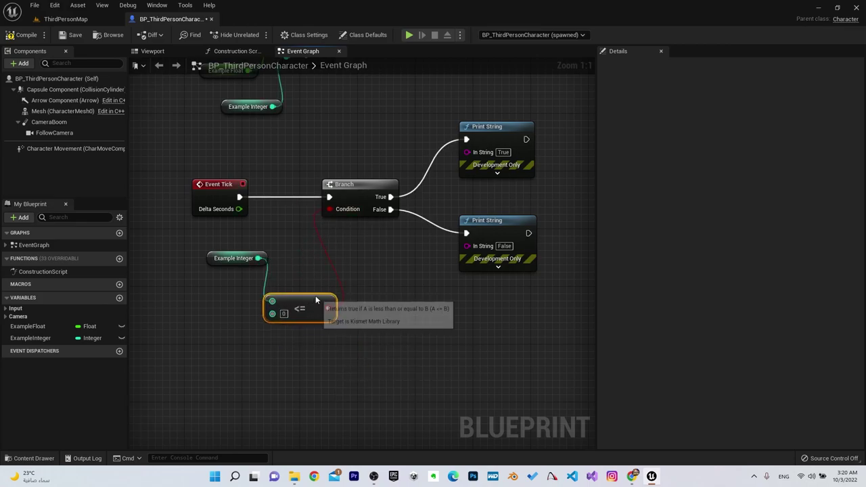
left_click(314, 358)
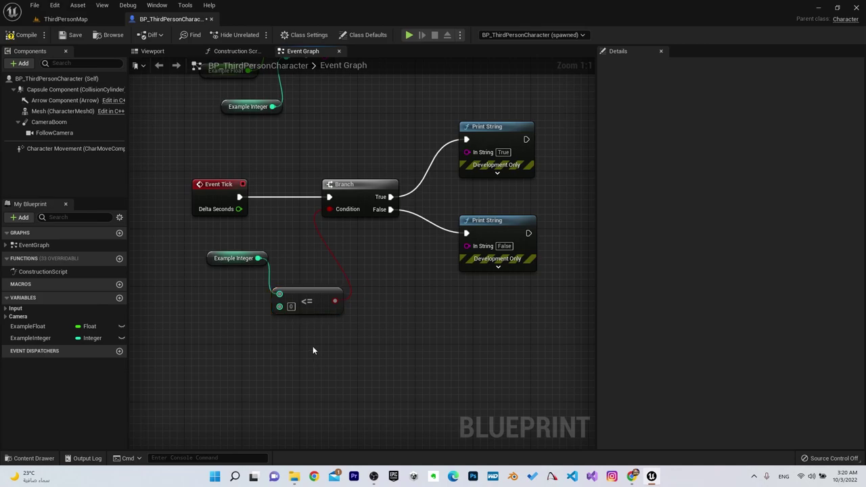
left_click(310, 301)
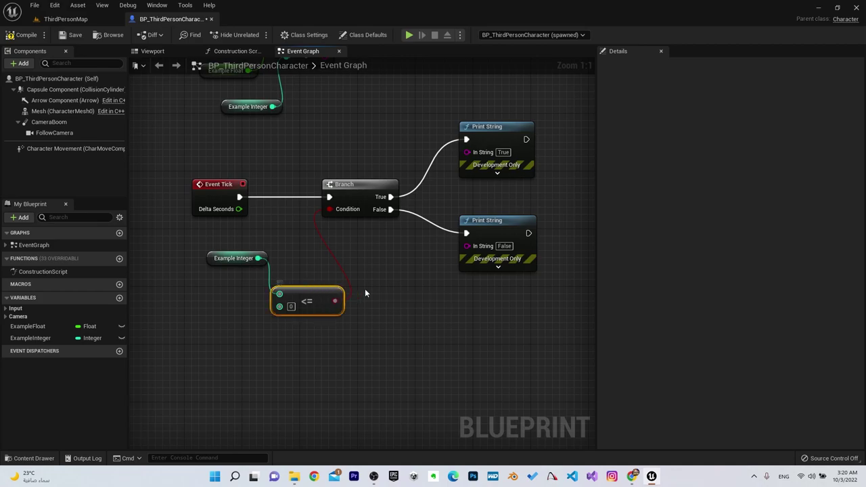
Replace the <= node with an Equal (==) node checking Example Integer against -2, then test-play.
key("Delete")
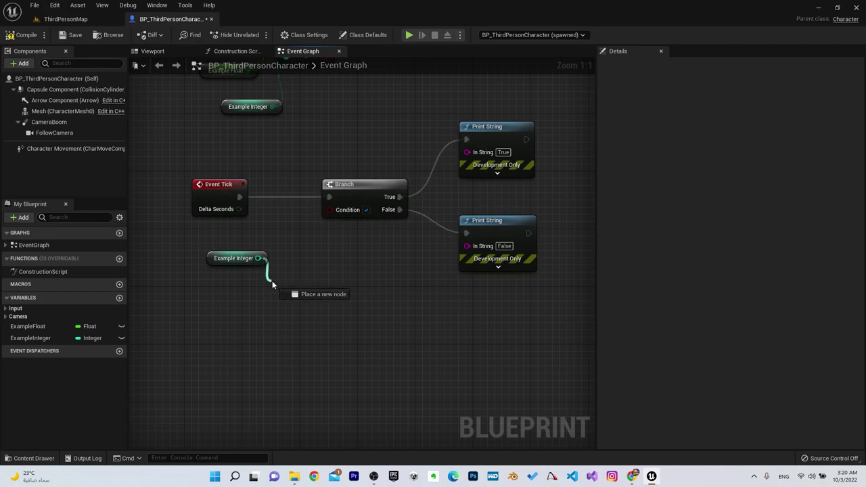
left_click_drag(263, 259, 272, 287)
type("==")
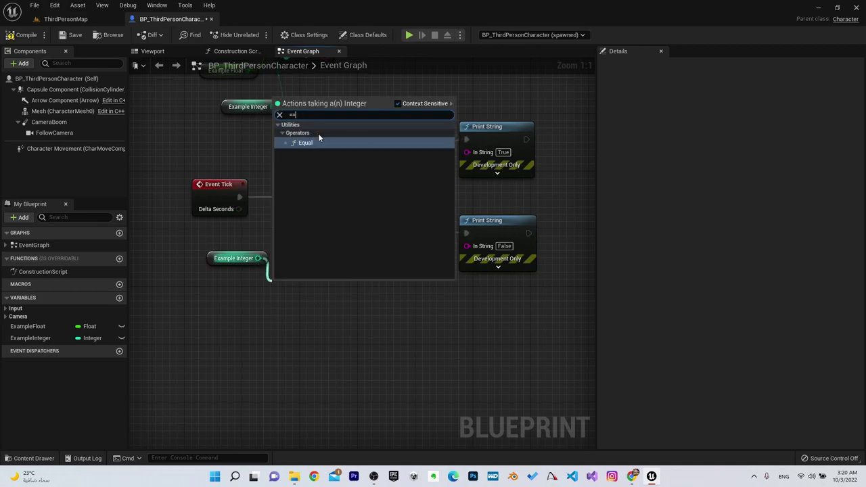
left_click(318, 141)
left_click(208, 261)
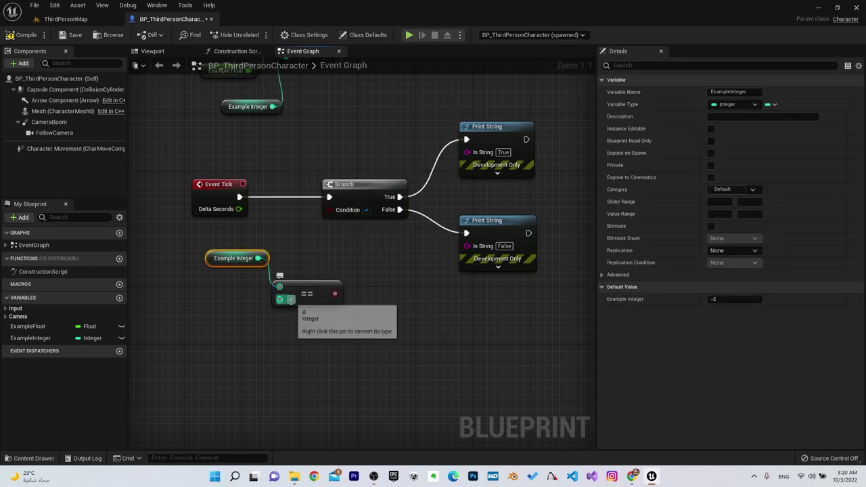
left_click_drag(335, 293, 330, 210)
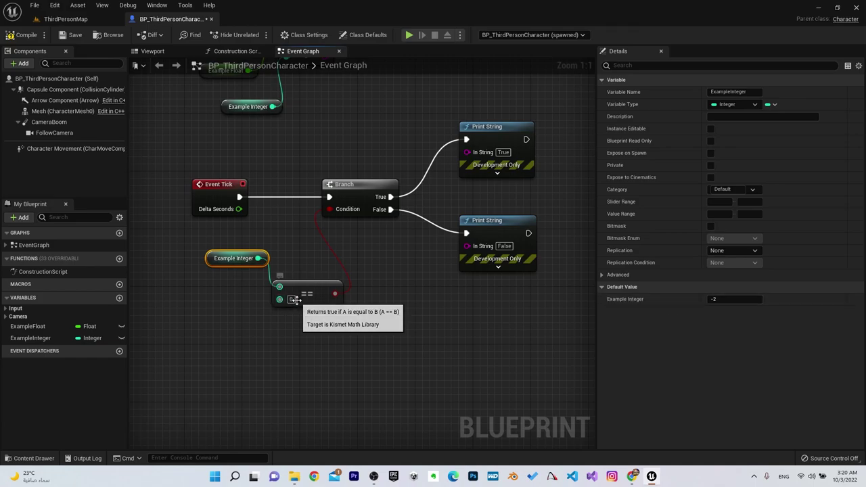
left_click(409, 34)
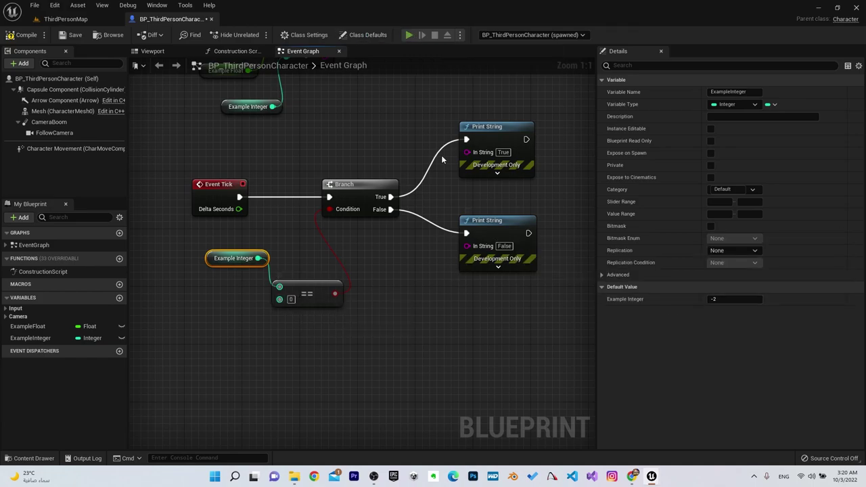
key("Escape")
type("-2")
left_click(391, 346)
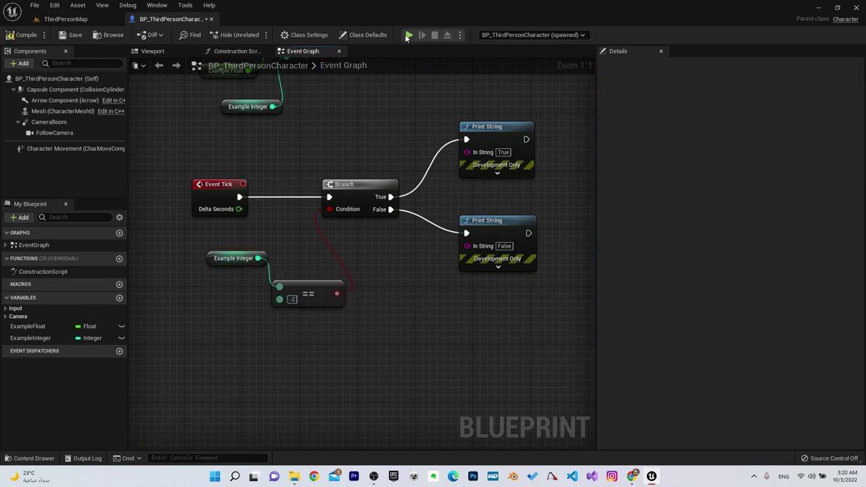
left_click(409, 36)
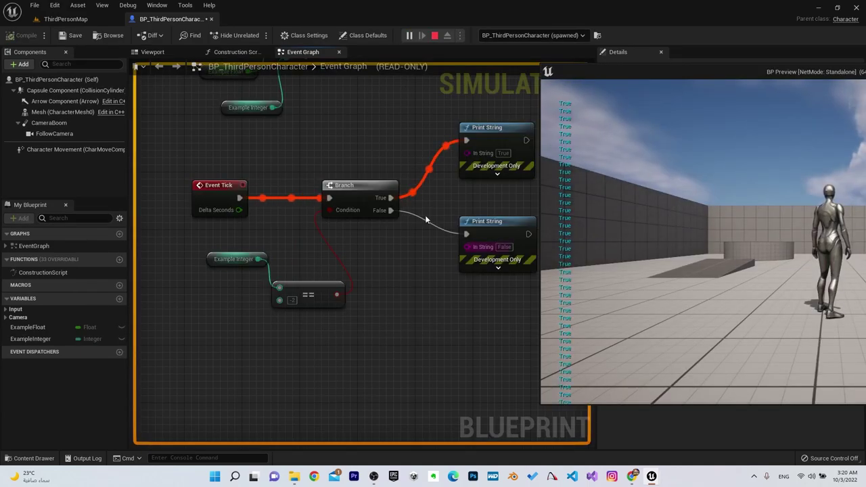
key("Escape")
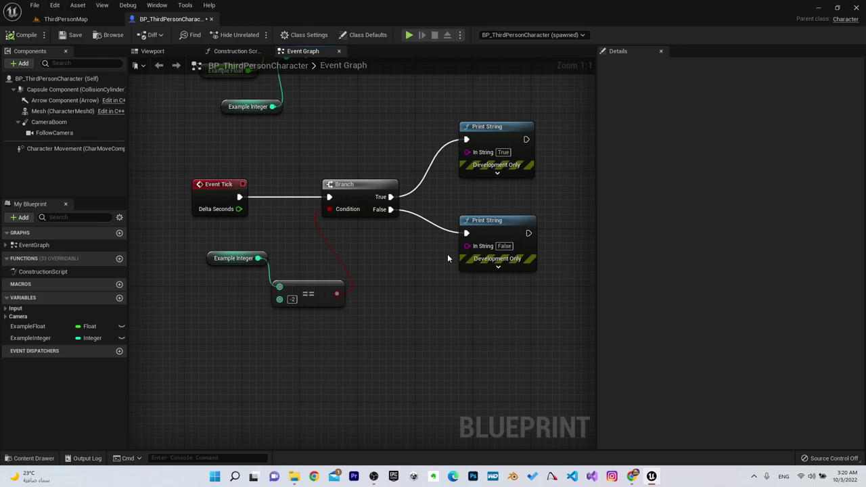
Delete the Branch, comparison and print nodes, then the Event Tick node.
left_click_drag(248, 141, 508, 347)
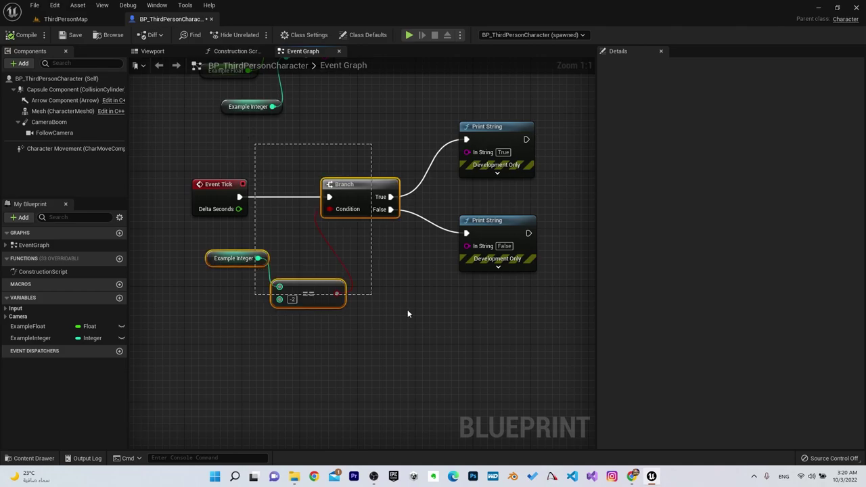
key("Delete")
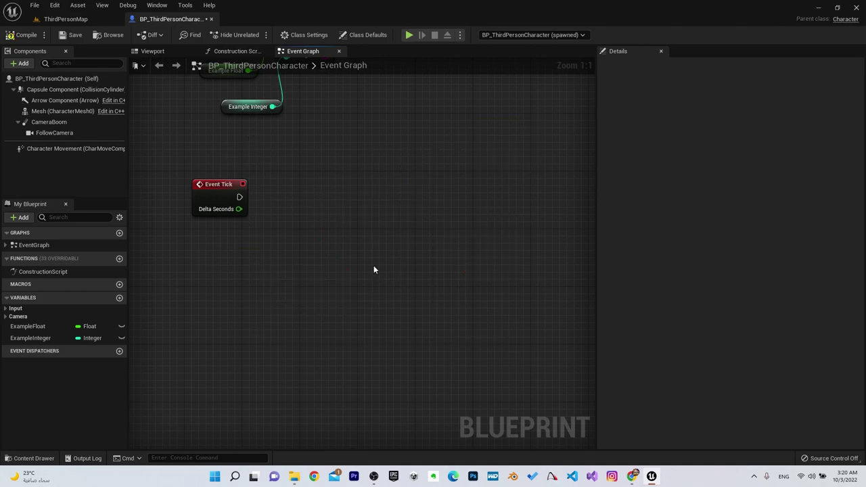
right_click_drag(372, 251, 365, 387)
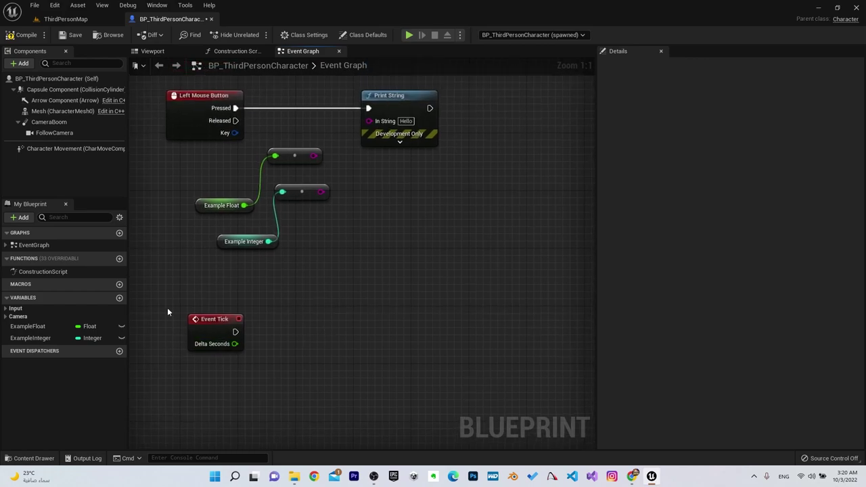
left_click_drag(167, 308, 309, 330)
key("Delete")
Delete the remaining Print String, converters, Example Integer and Example Float nodes.
left_click_drag(261, 89, 432, 267)
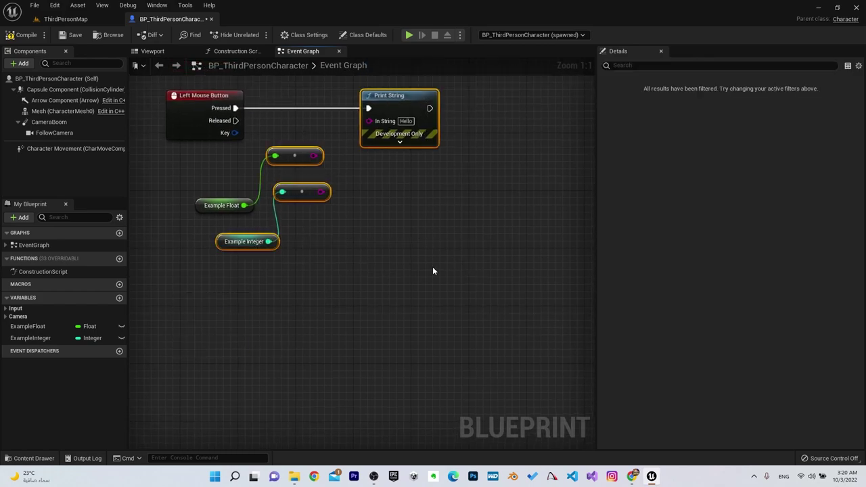
key("Delete")
left_click(223, 205)
key("Delete")
right_click_drag(285, 151, 296, 216)
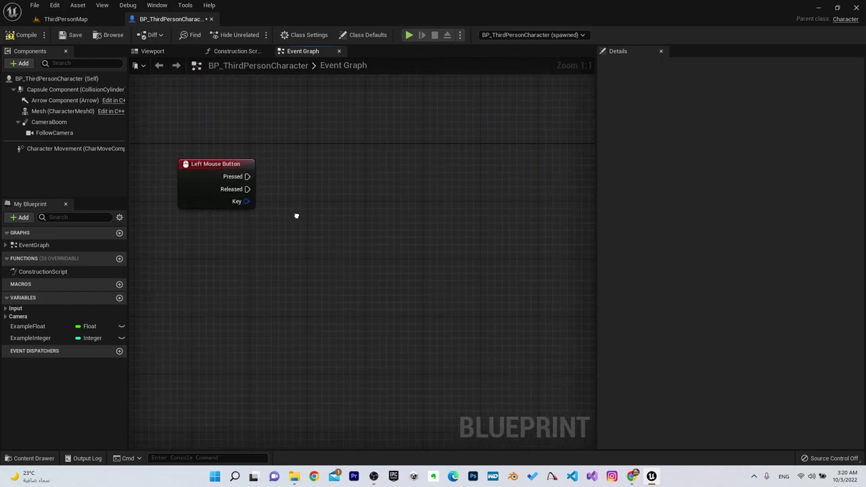
left_click_drag(248, 176, 326, 175)
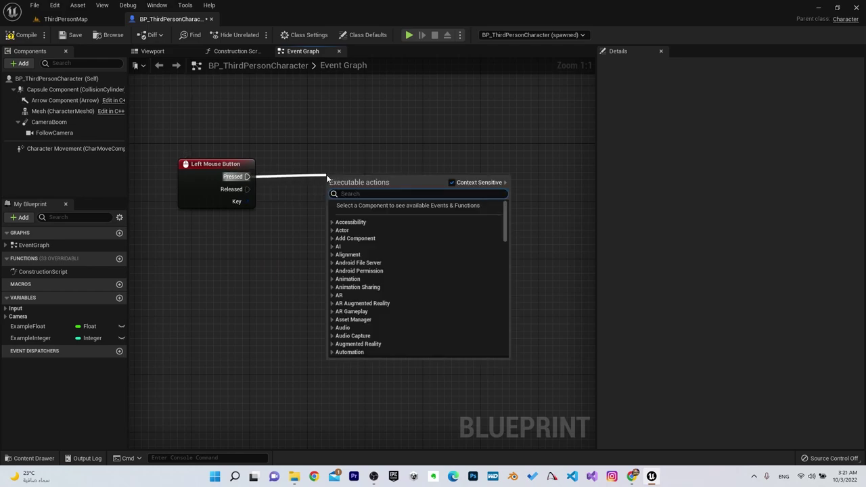
Add an Example Integer getter feeding a Switch on Int, with Pressed wired to its execution.
key("Escape")
mouse_move(34, 337)
left_mouse_down()
mouse_move(151, 313)
mouse_move(246, 249)
left_mouse_up()
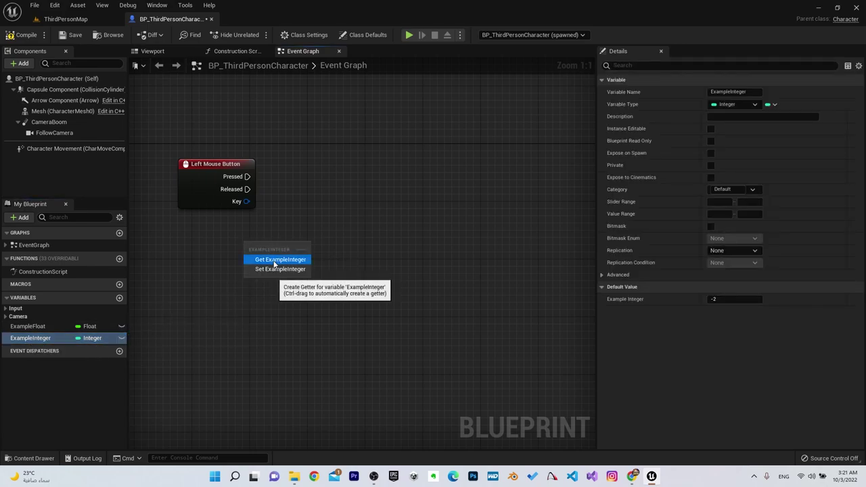
left_click(275, 262)
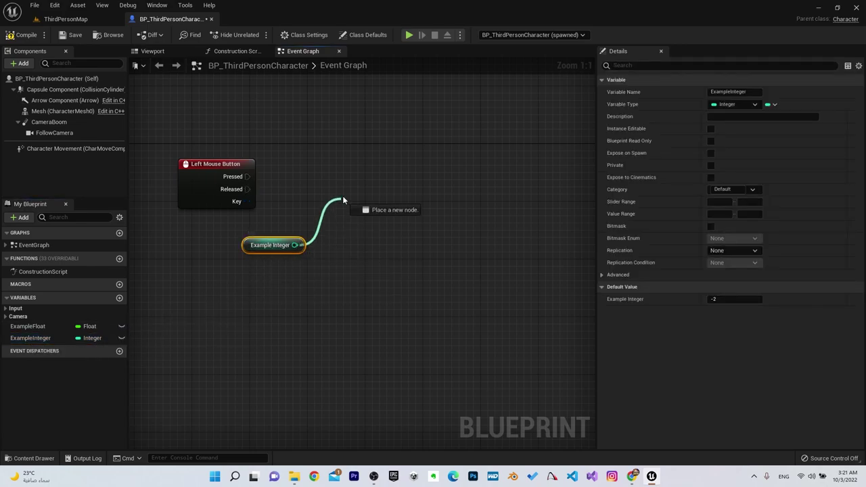
left_click_drag(298, 246, 347, 182)
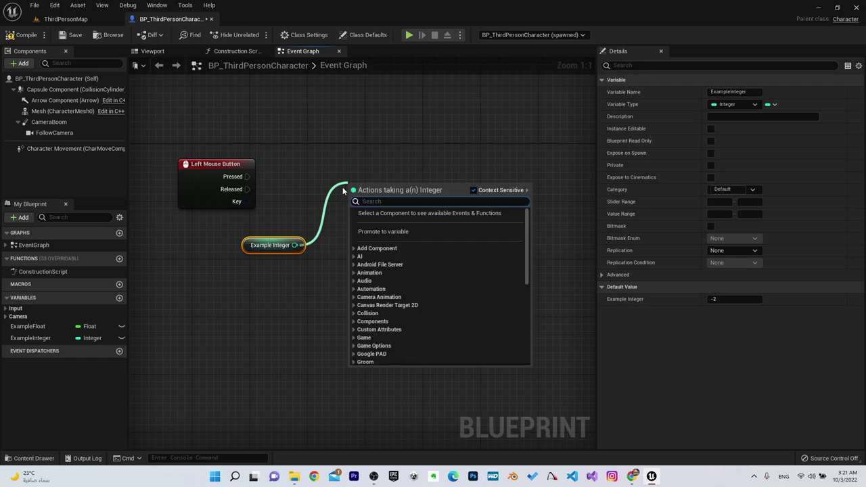
type("s")
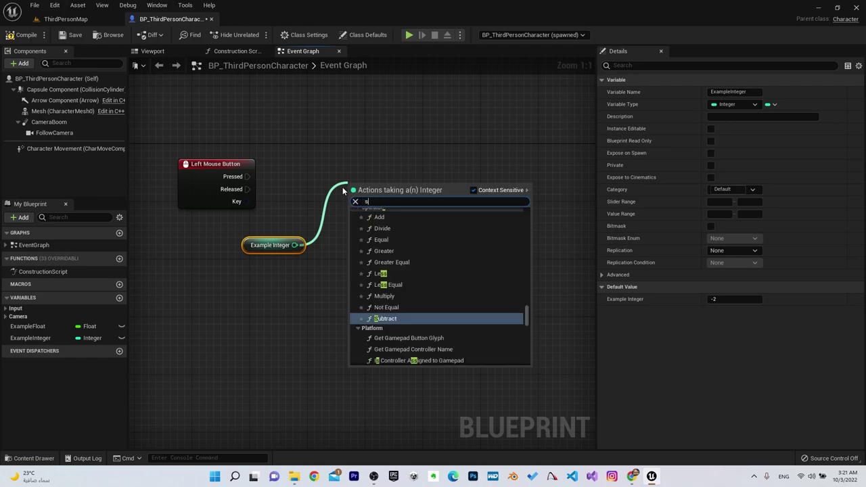
type("witch")
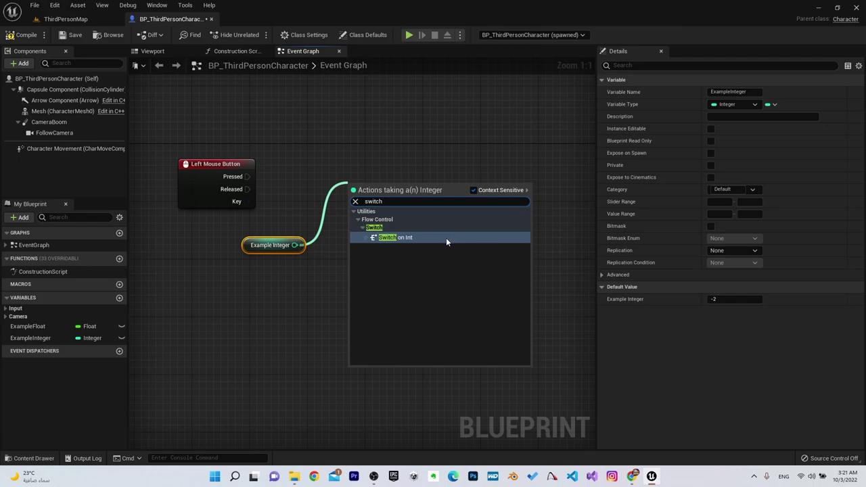
left_click(406, 237)
left_click_drag(422, 169, 429, 169)
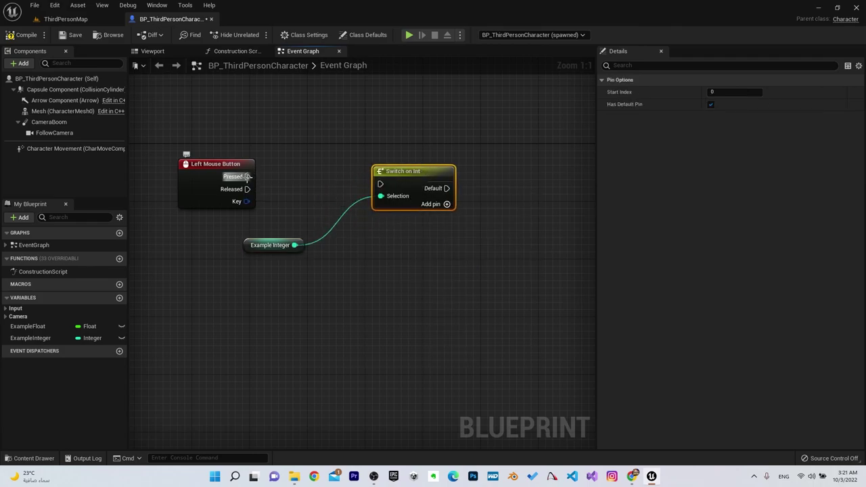
mouse_move(248, 177)
left_mouse_down()
mouse_move(381, 183)
mouse_move(391, 166)
left_mouse_up()
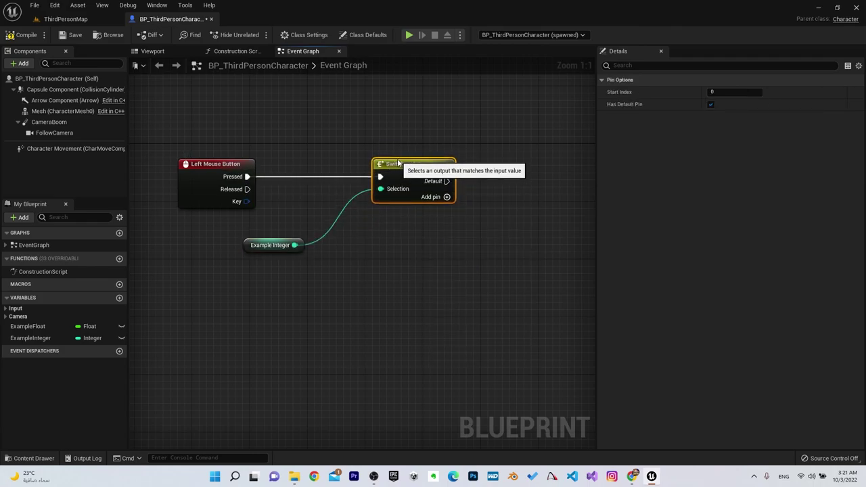
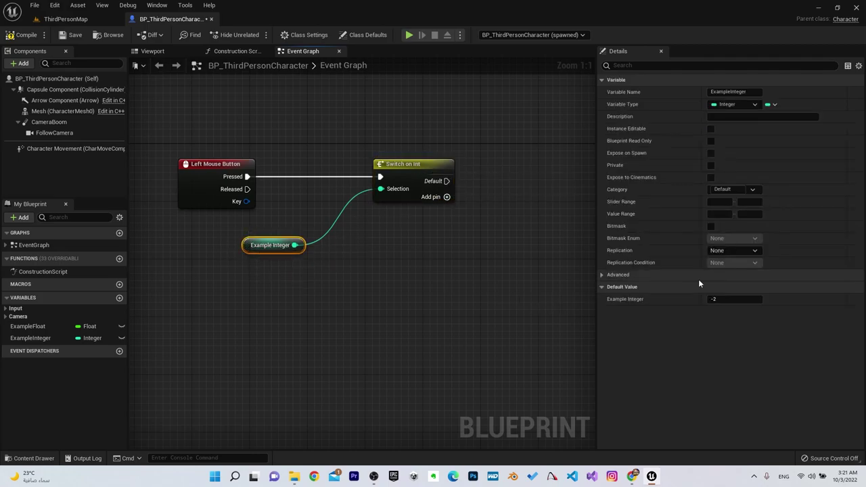
Set Example Integer's default value from -2 to 2 in the Details panel.
left_click(733, 297)
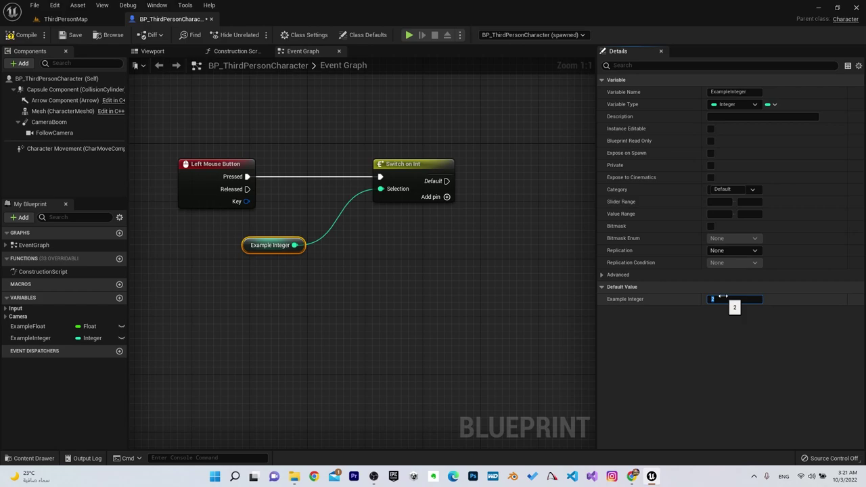
key("Return")
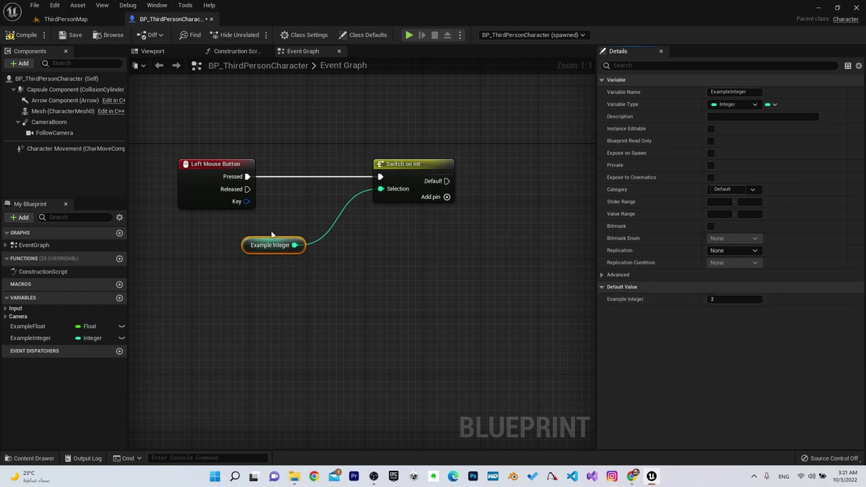
left_click(269, 244)
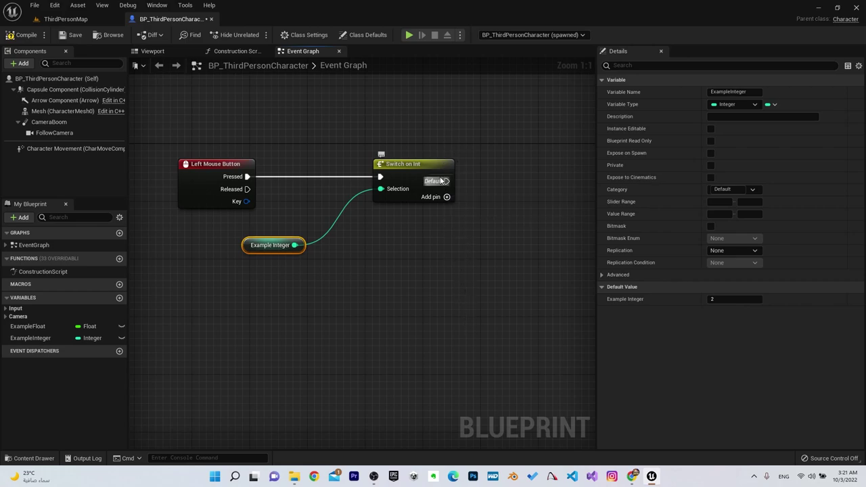
Wire a Print String printing 'D' to Switch on Int's Default output, then test-run and stop.
left_click_drag(441, 180, 519, 182)
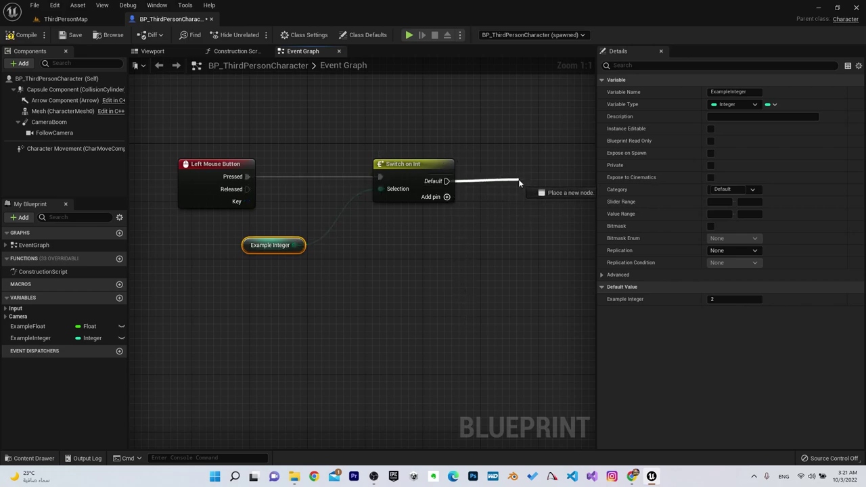
left_click_drag(518, 183, 515, 182)
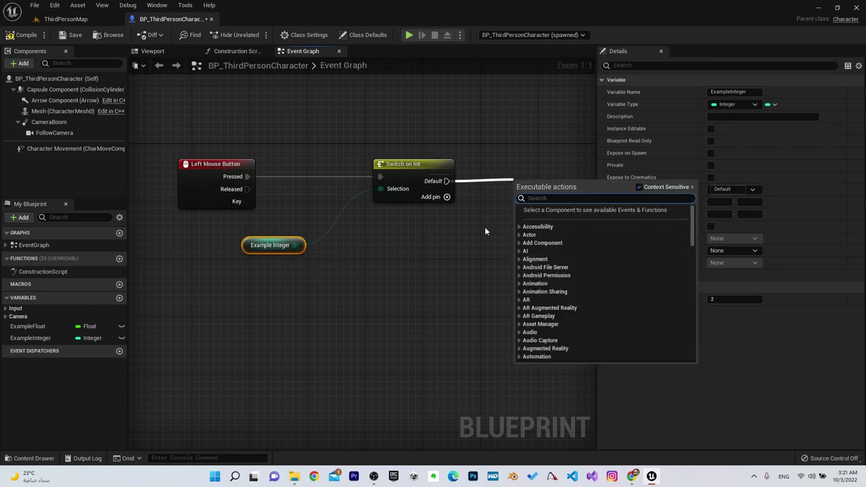
type("print")
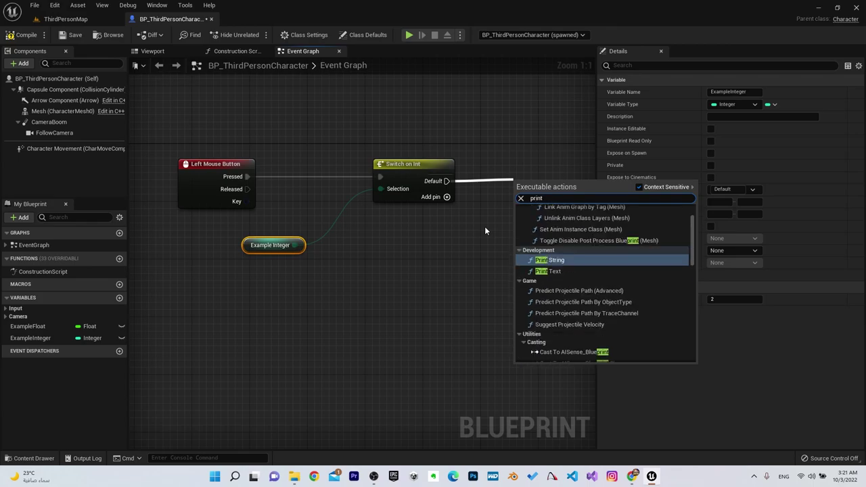
key("Return")
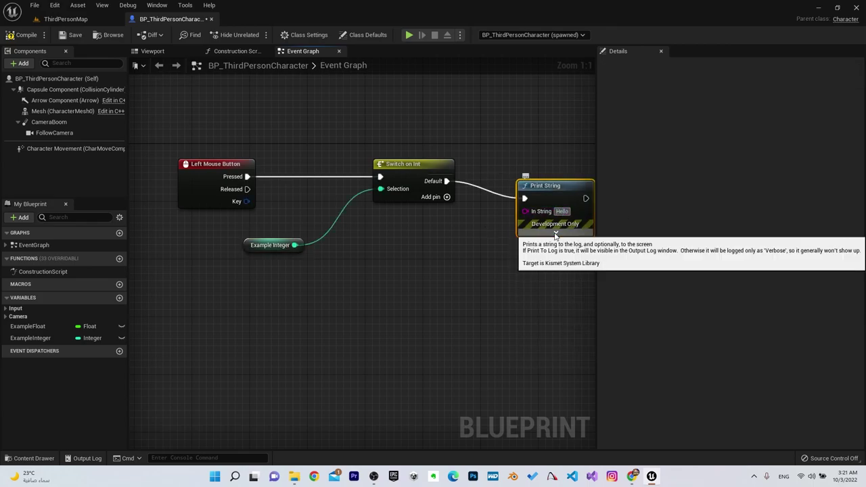
key("BackSpace")
type("D")
left_click(532, 253)
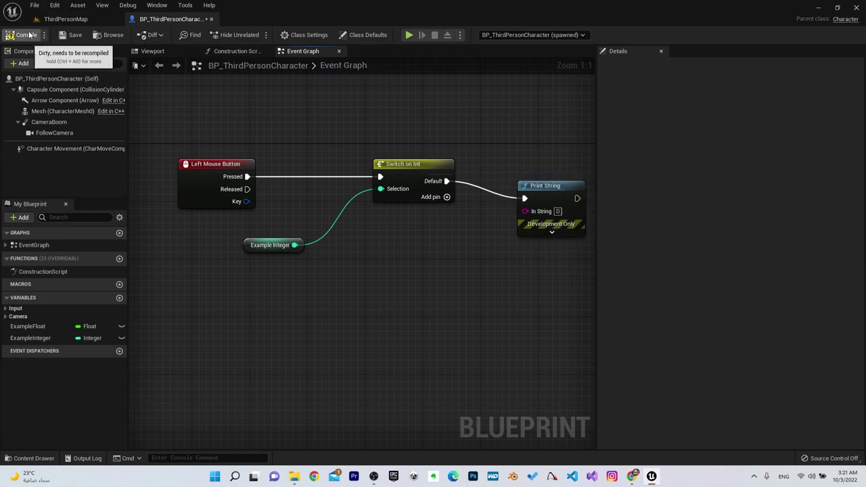
left_click(410, 35)
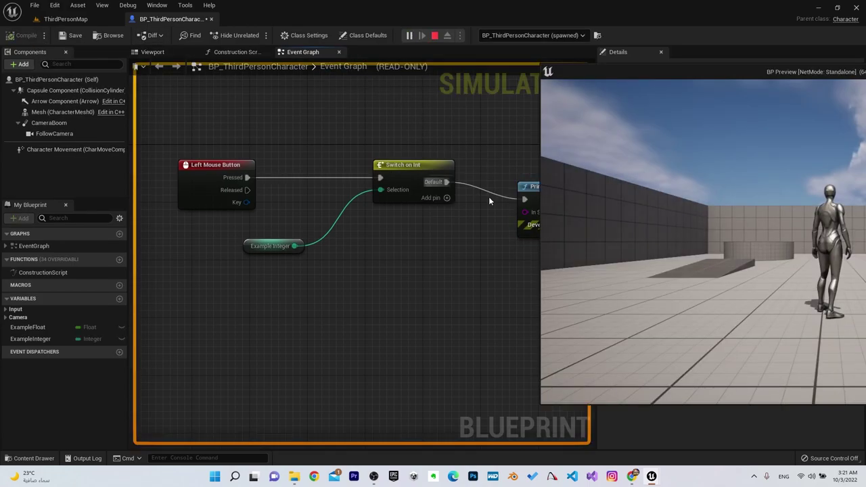
key("Escape")
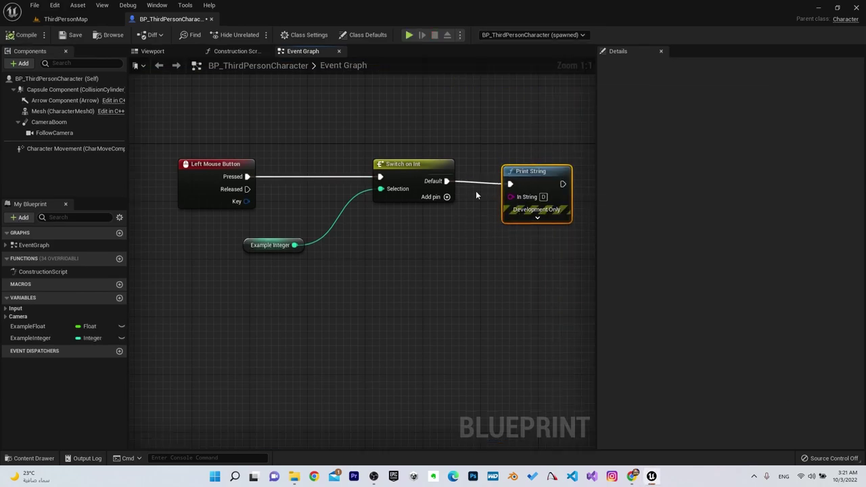
Move the Print String node lower and add case outputs 0, 1 and 2 to Switch on Int.
left_click_drag(535, 193, 542, 287)
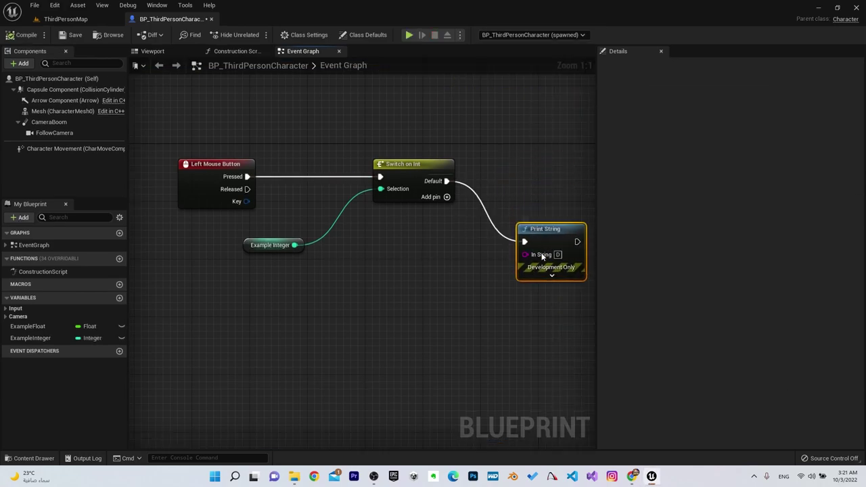
left_click(443, 198)
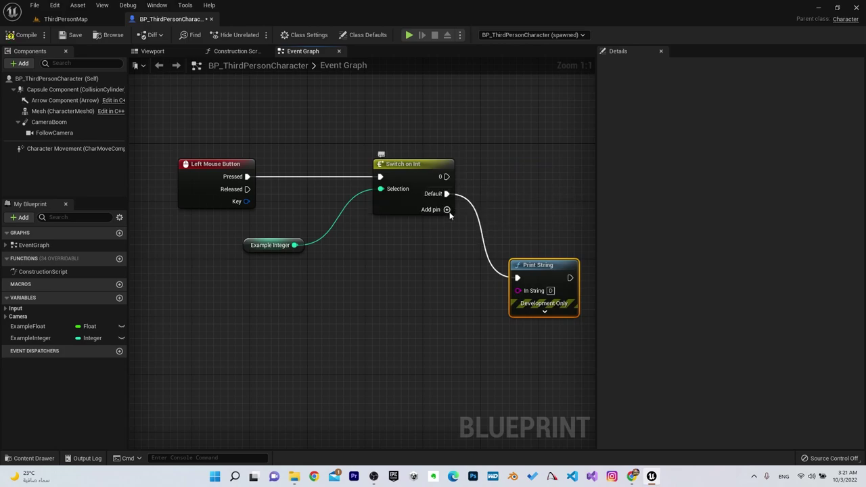
left_click(446, 210)
left_click(447, 223)
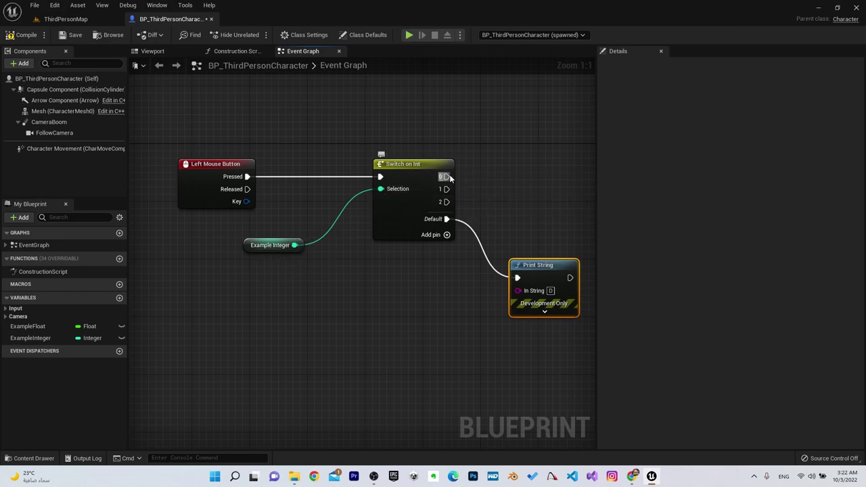
left_click_drag(446, 176, 516, 119)
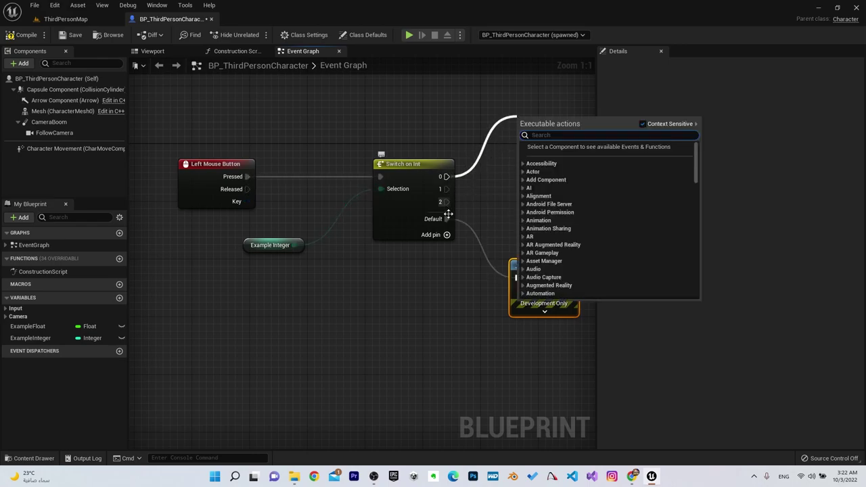
Cancel the unfinished connections and select the original Print String node.
left_click(465, 196)
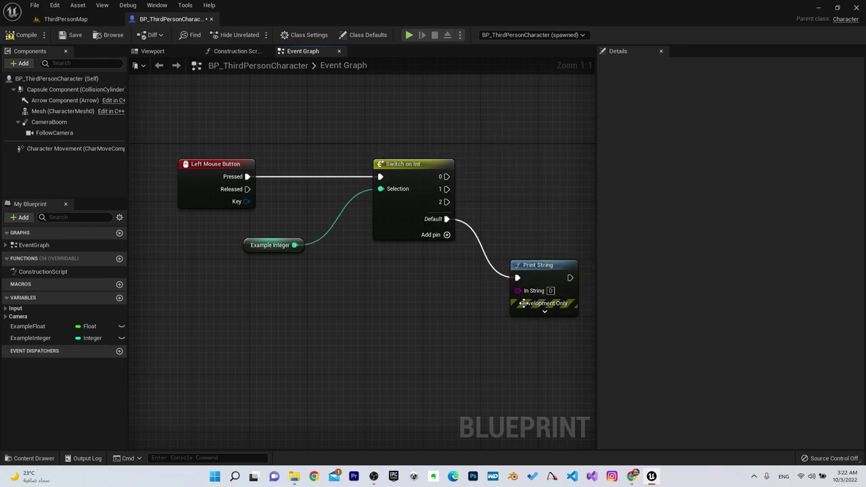
left_click(247, 245)
mouse_move(445, 201)
left_mouse_down()
mouse_move(508, 201)
mouse_move(491, 166)
left_mouse_up()
left_click(538, 265)
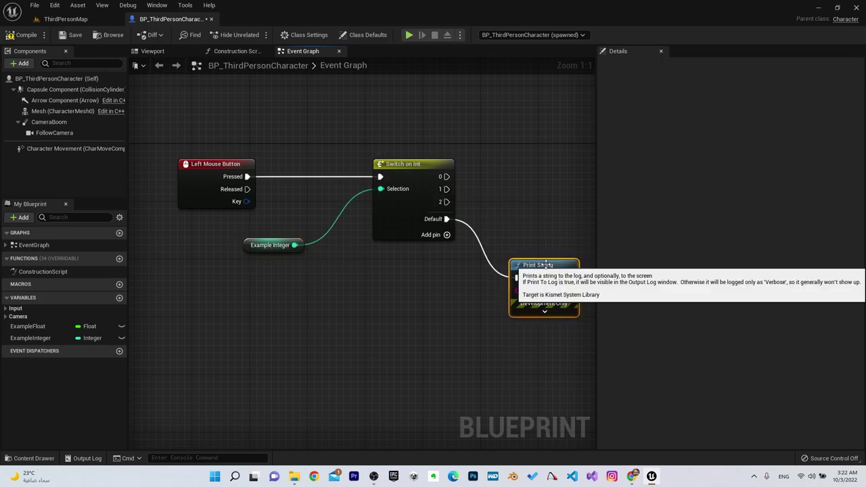
Paste three copies of the Print String node and spread them apart vertically.
key("ctrl+v")
key("ctrl+v")
key("ctrl+v")
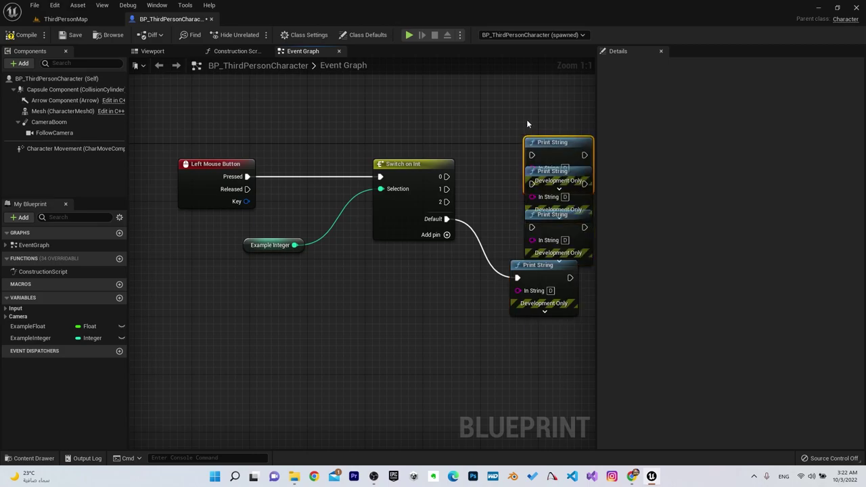
left_click_drag(506, 146, 597, 261)
left_click_drag(547, 151, 530, 91)
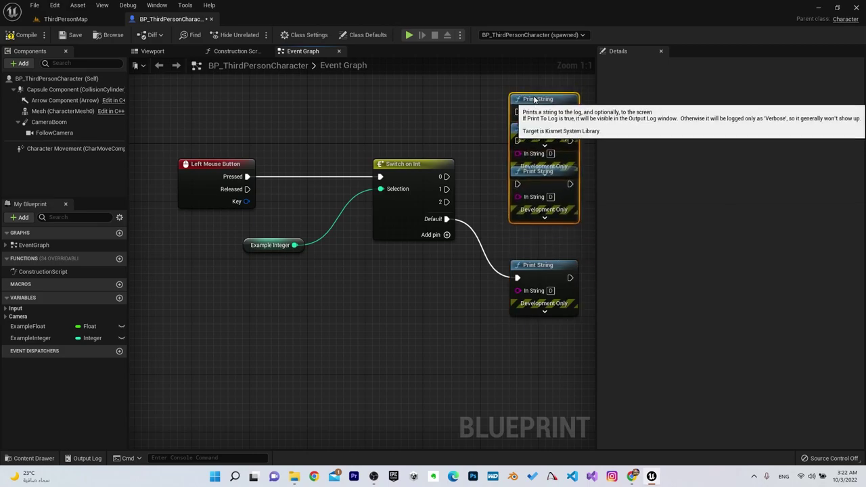
left_click_drag(533, 169, 539, 206)
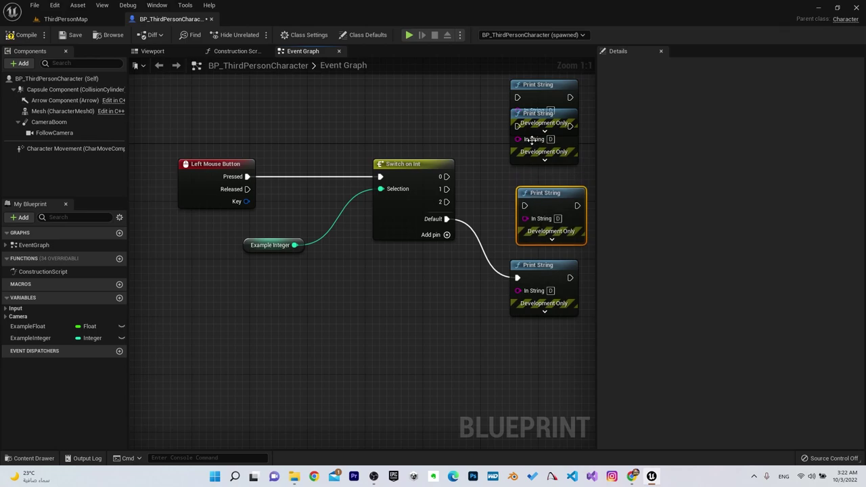
mouse_move(530, 111)
left_mouse_down()
mouse_move(539, 133)
mouse_move(461, 105)
left_mouse_up()
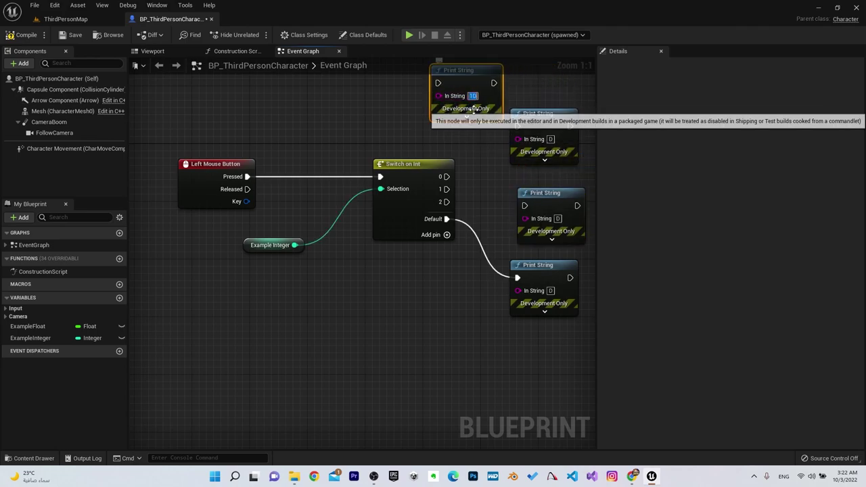
Set the second copy's In String to 1 and begin editing the third copy's text.
left_click(550, 139)
type("1")
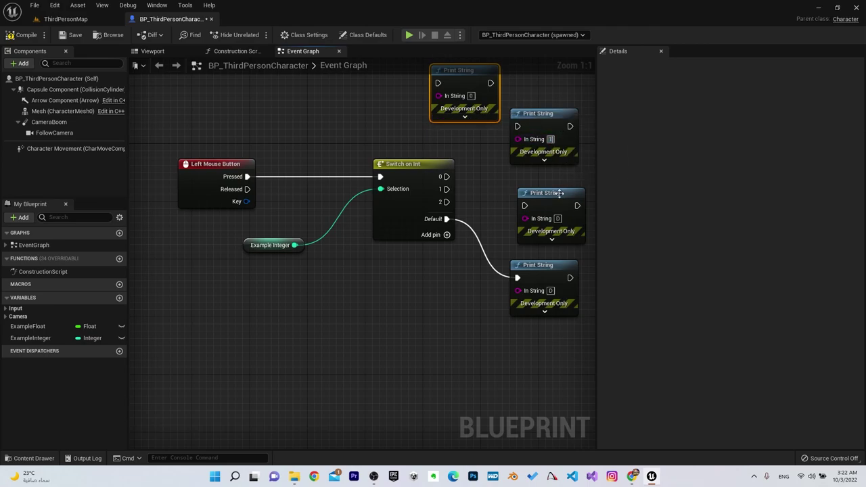
left_click(559, 218)
Set the third copy's In String to 2 and bring all print nodes into view.
type("2")
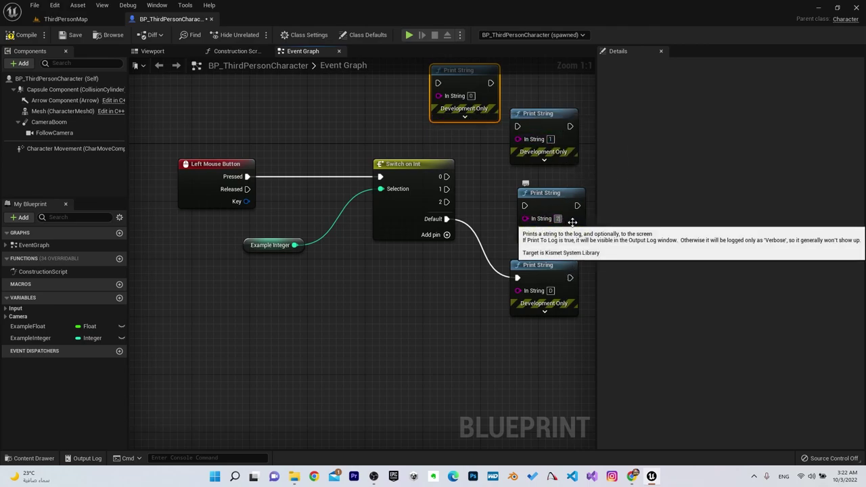
scroll(494, 198, "down", 1)
right_click_drag(494, 198, 332, 294)
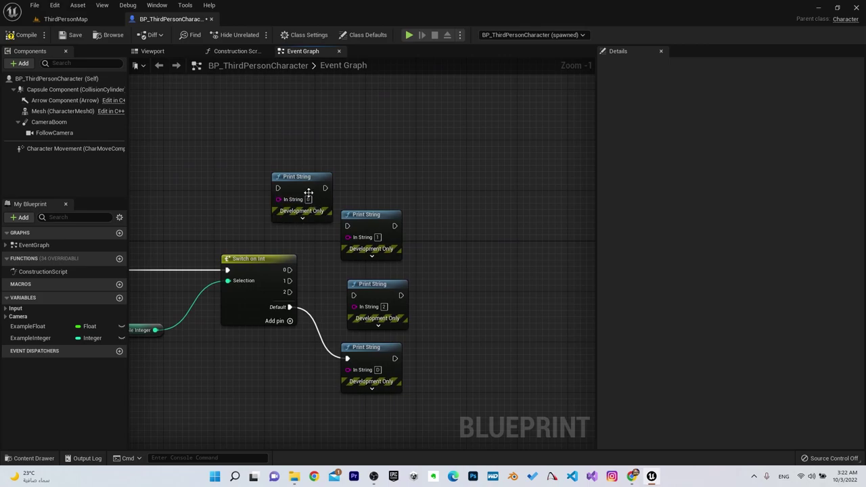
left_click_drag(307, 193, 370, 161)
Wire Switch on Int outputs 0, 1 and 2 to the Print String nodes printing 0, 1 and 2.
left_click_drag(289, 270, 339, 167)
left_click_drag(289, 281, 347, 226)
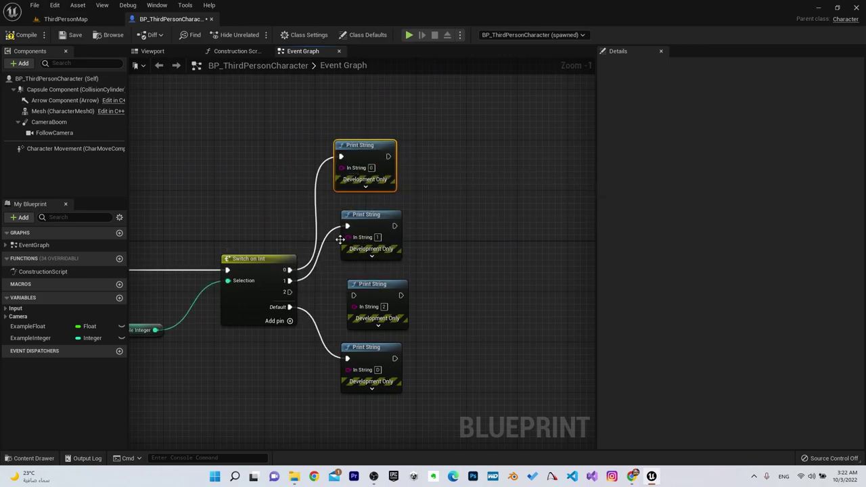
left_click_drag(289, 291, 354, 296)
right_click_drag(467, 277, 571, 234)
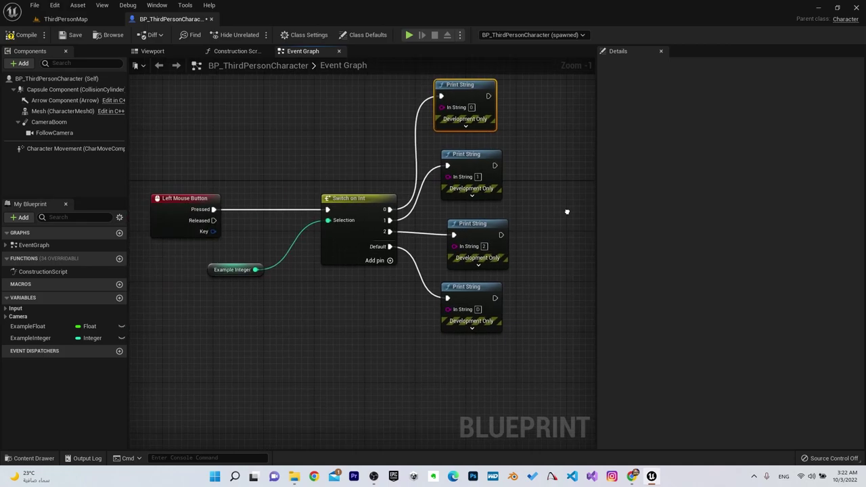
Check the Example Integer and Left Mouse Button settings, then start a test run.
left_click(215, 290)
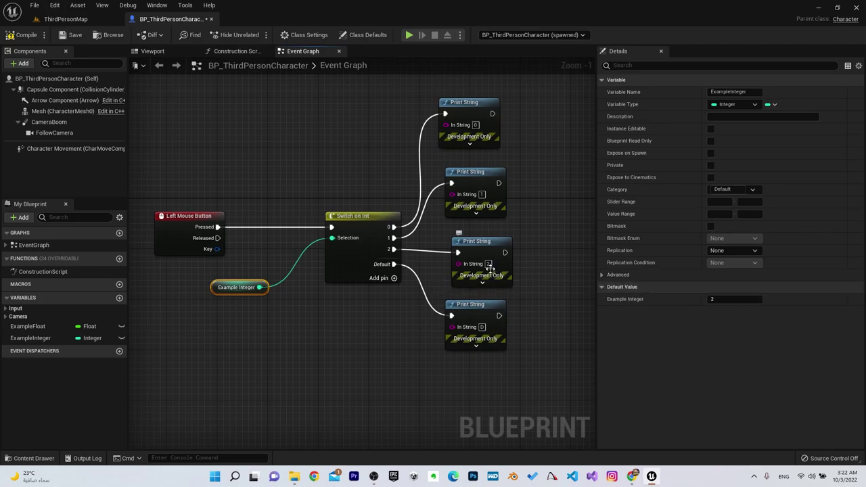
left_click(181, 233)
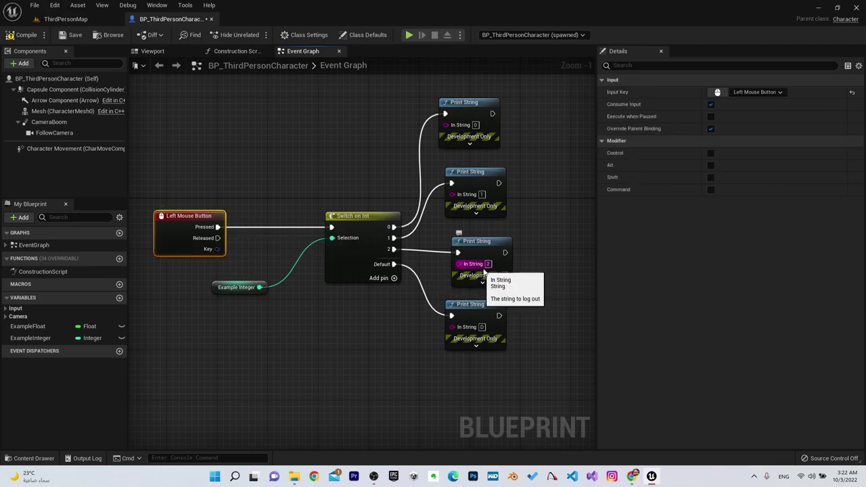
left_click(249, 290)
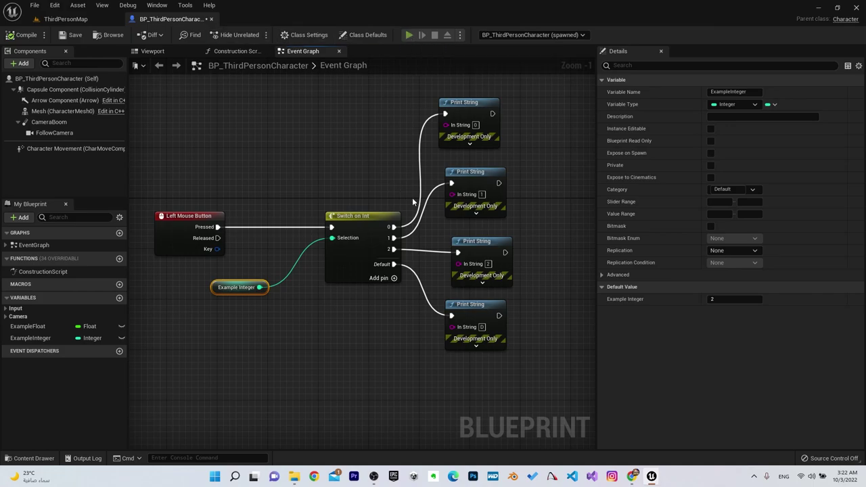
key("alt+s")
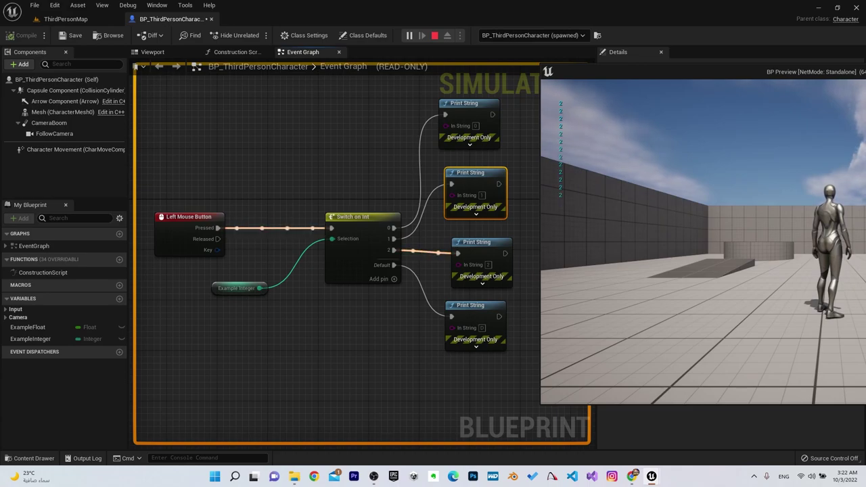
Set Example Integer's default to 0, recompile, and test-play with a left click.
key("Escape")
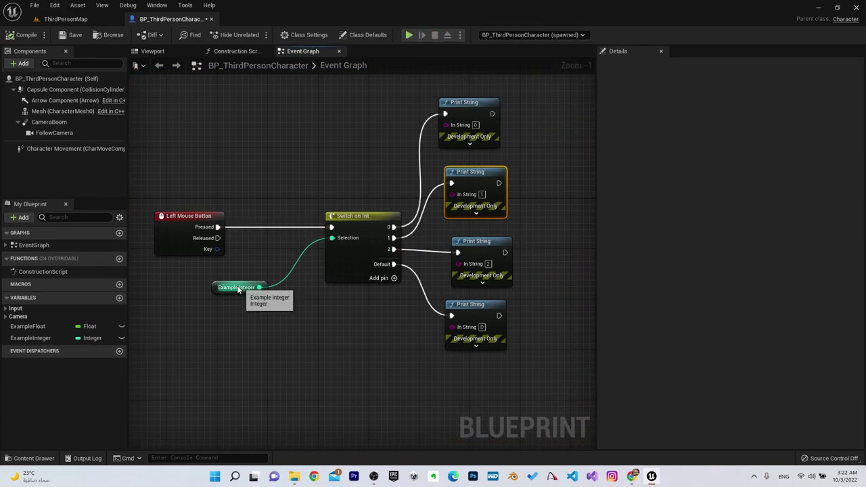
left_click(238, 288)
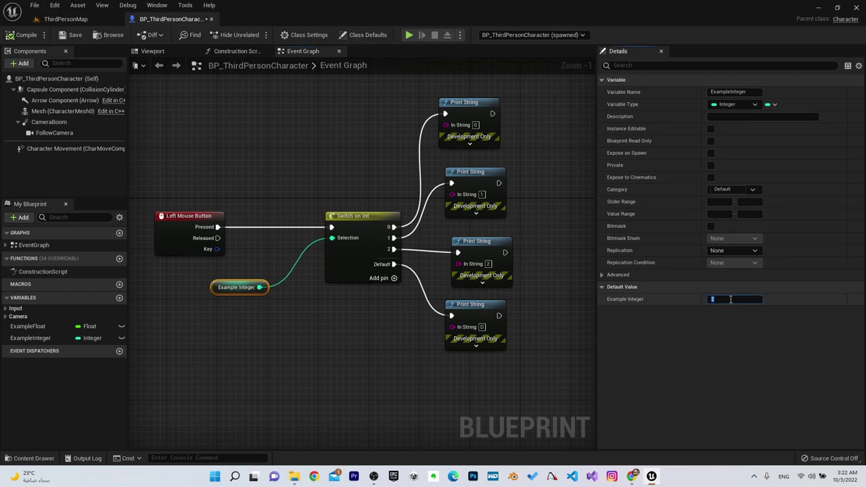
key("Return")
left_click(22, 34)
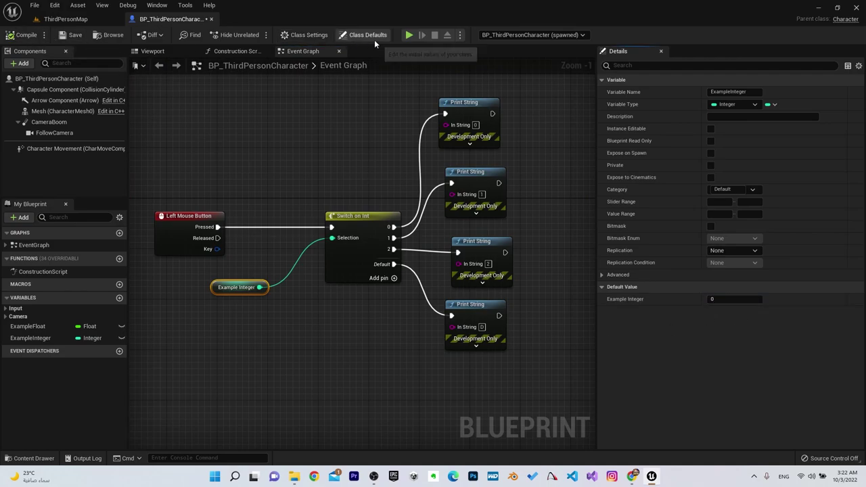
left_click(409, 35)
left_click(636, 184)
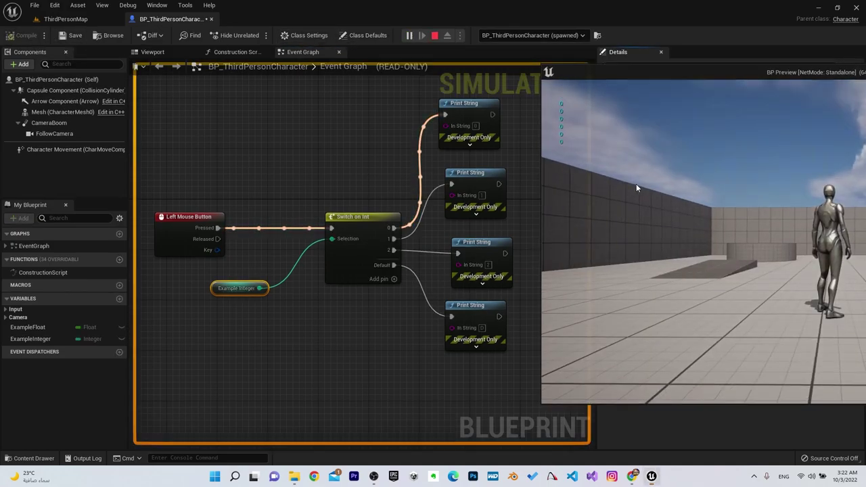
key("Escape")
Change the default to 5, recompile, and test-play, clicking three times to print D.
type("5")
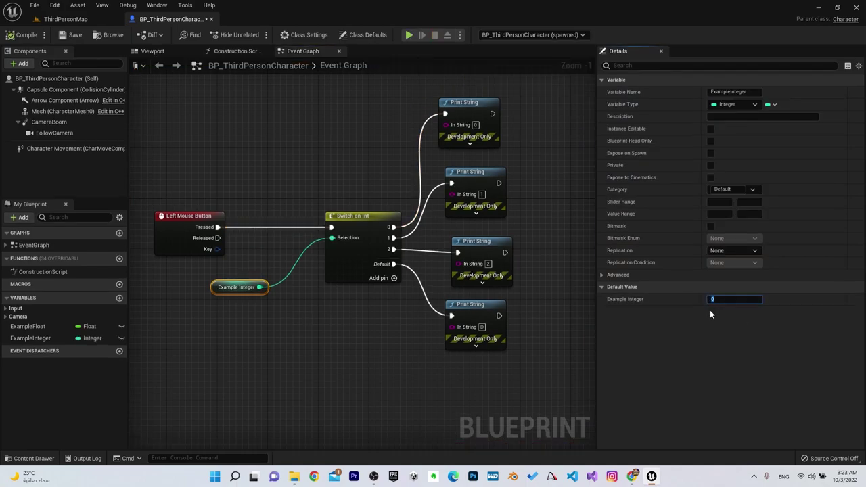
key("Return")
left_click(20, 35)
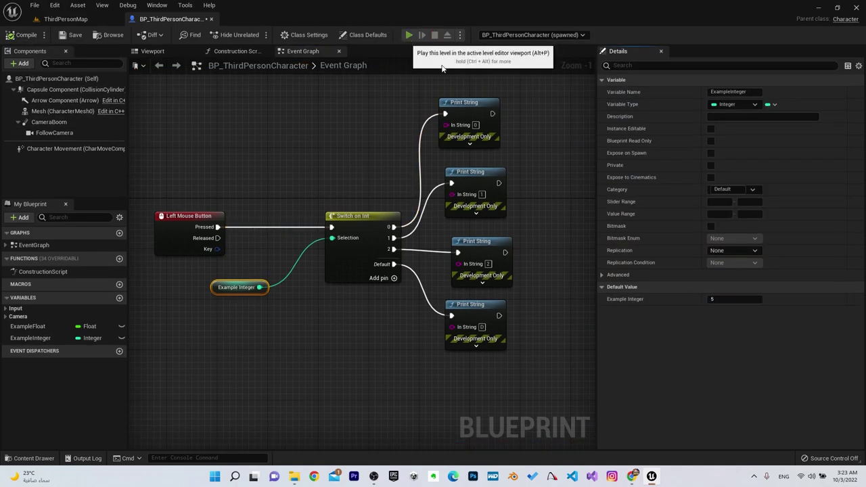
left_click(409, 35)
left_click(659, 236)
left_click(658, 235)
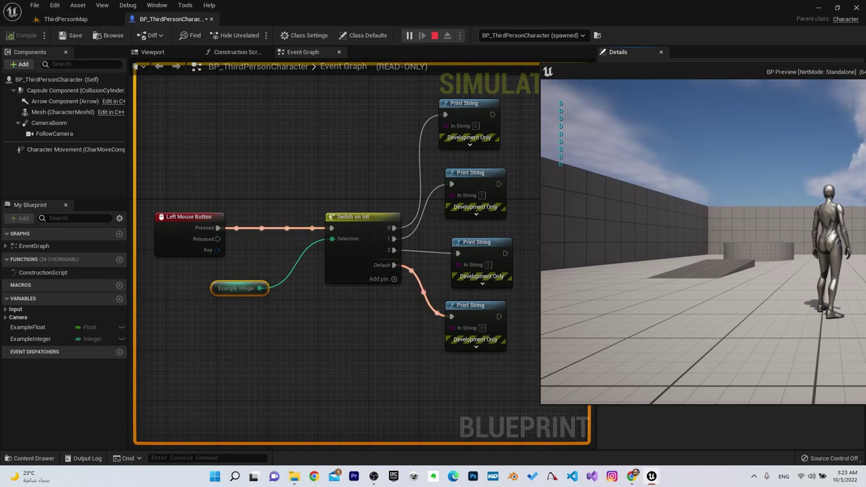
left_click(658, 235)
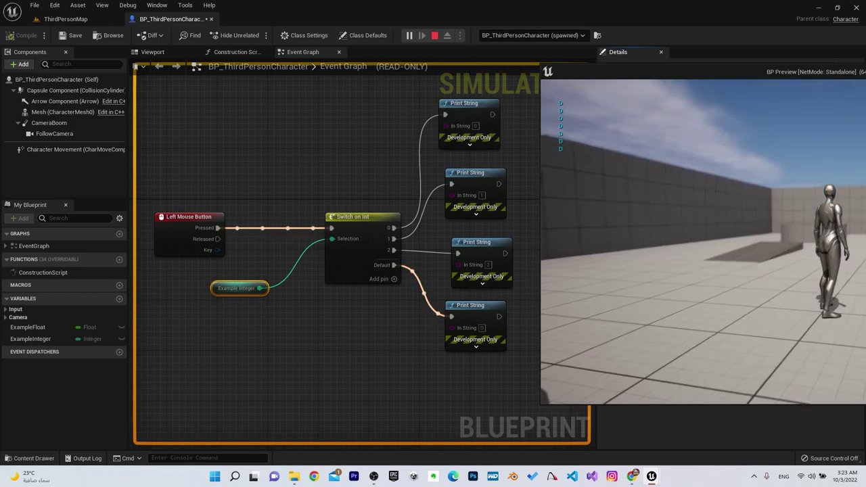
key("Escape")
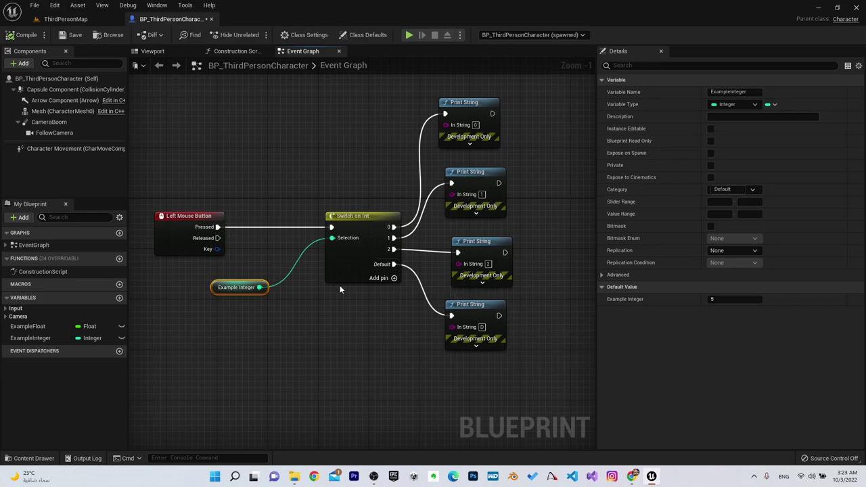
Select and delete the Switch on Int, Example Integer getter and Print String nodes.
scroll(291, 193, "down", 1)
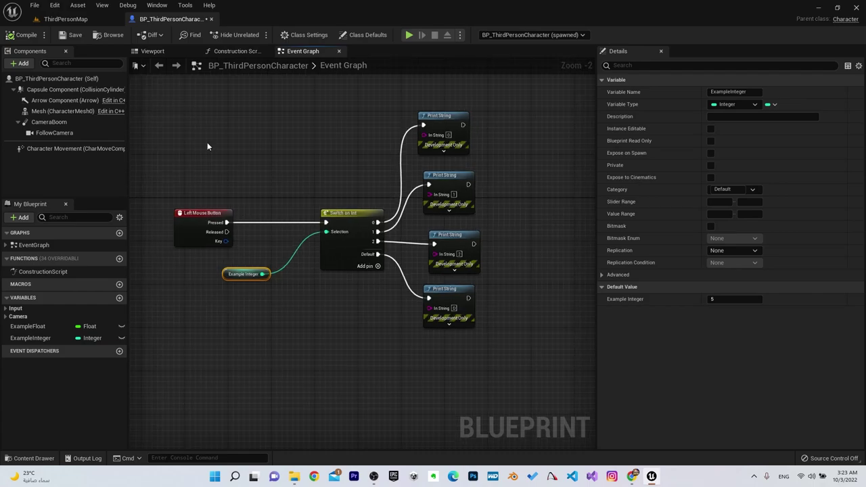
left_click_drag(291, 196, 505, 380)
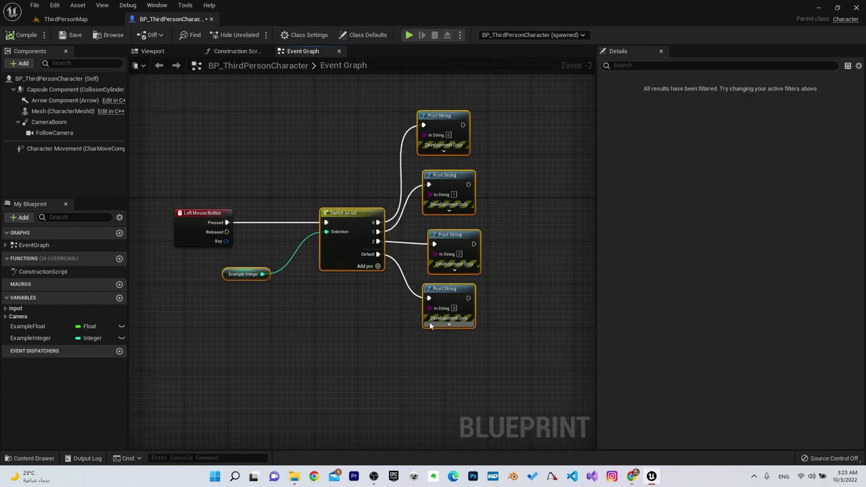
scroll(339, 271, "up", 2)
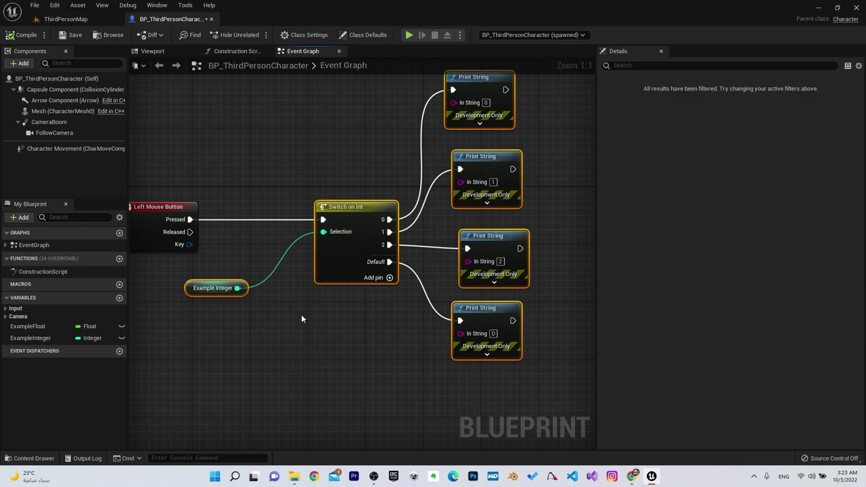
key("Delete")
Add a SET Example Integer node and wire Left Mouse Button Pressed into it.
right_click_drag(294, 300, 348, 268)
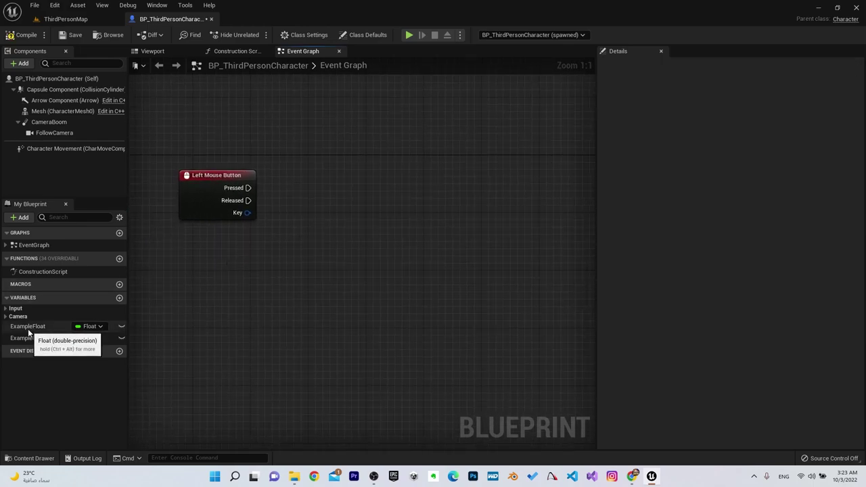
left_click_drag(31, 338, 343, 180, "ctrl")
left_click(371, 207)
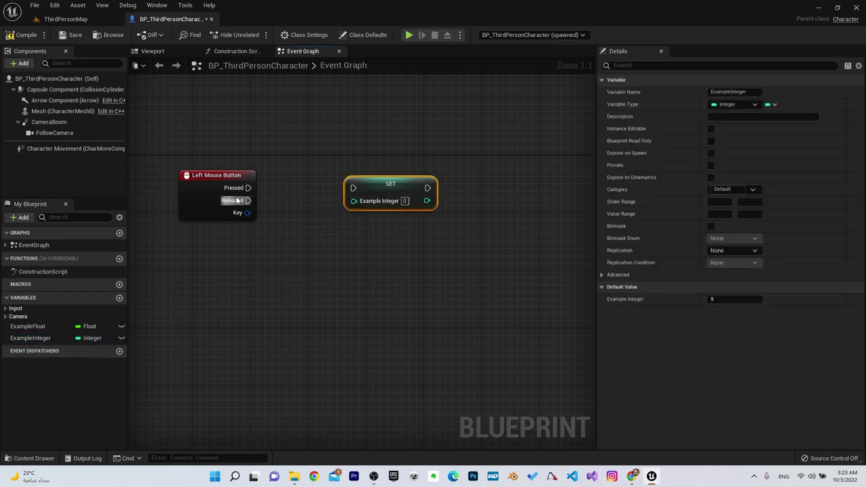
left_click_drag(248, 187, 353, 188)
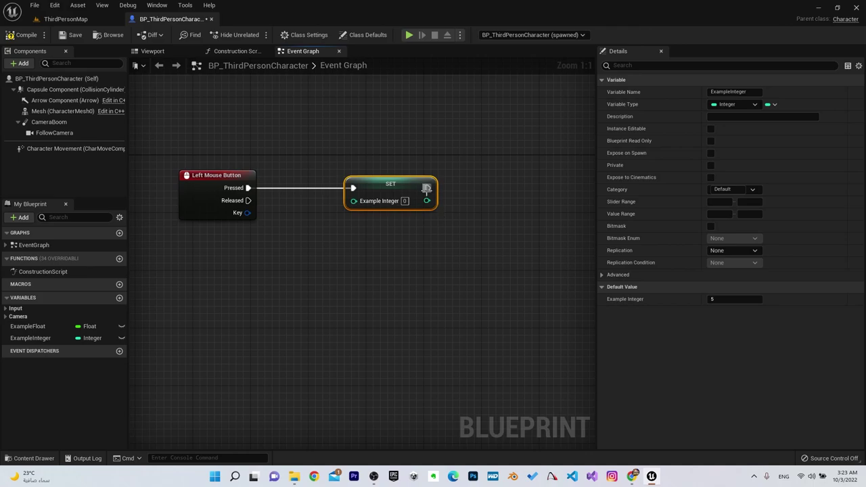
left_click_drag(426, 188, 412, 188)
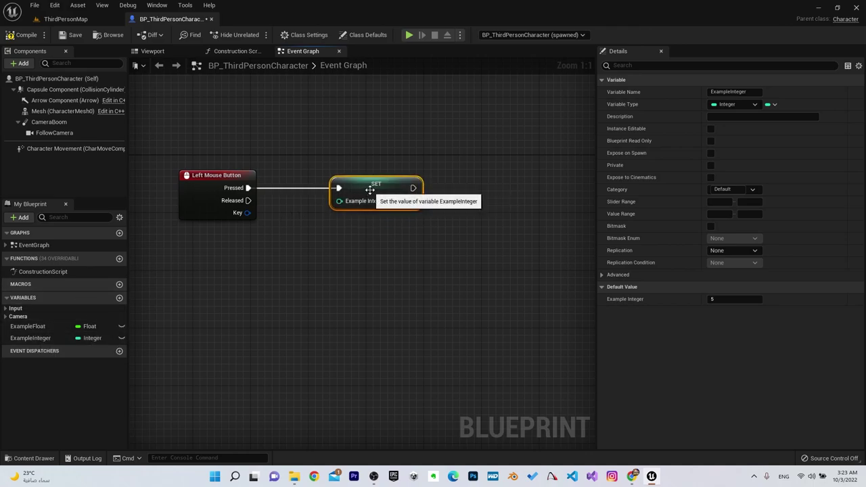
Place an Example Float getter node below the Left Mouse Button event.
left_click(102, 325)
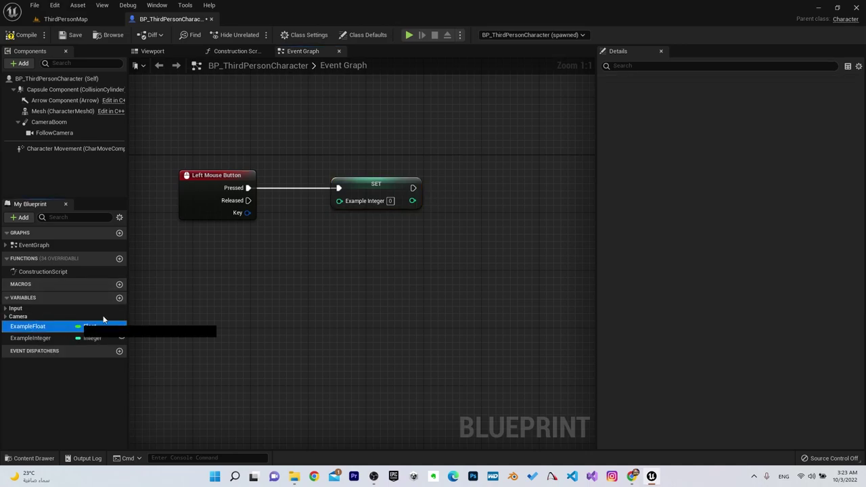
left_click_drag(104, 319, 245, 280)
left_click(265, 291)
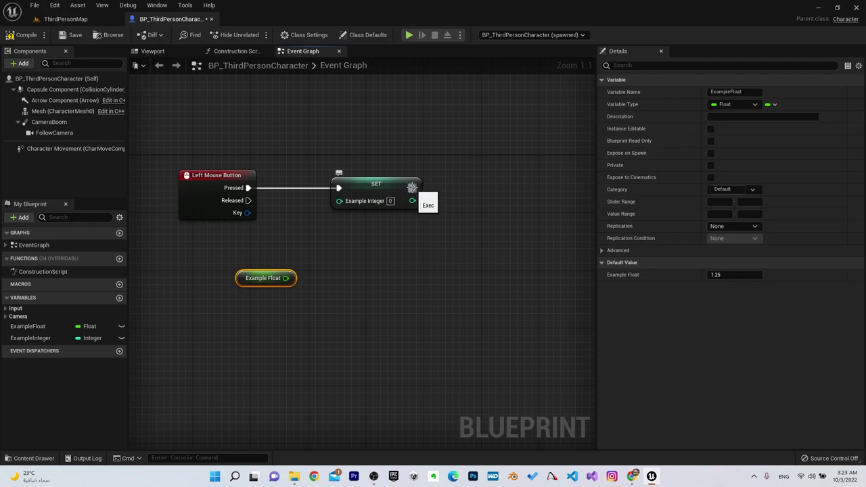
Add a Print String after SET, feeding Example Integer's value into In String via a conversion node.
mouse_move(412, 187)
left_mouse_down()
mouse_move(532, 191)
mouse_move(507, 187)
left_mouse_up()
type("print")
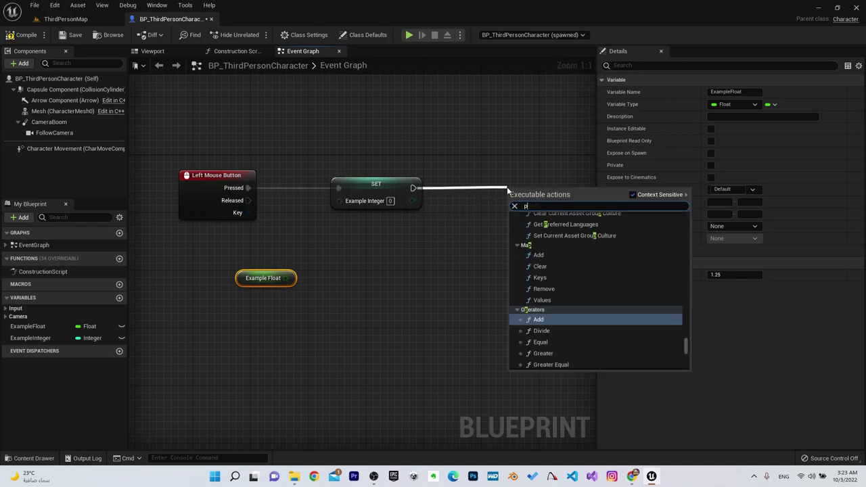
key("Return")
mouse_move(412, 200)
left_mouse_down()
mouse_move(519, 215)
mouse_move(557, 181)
left_mouse_up()
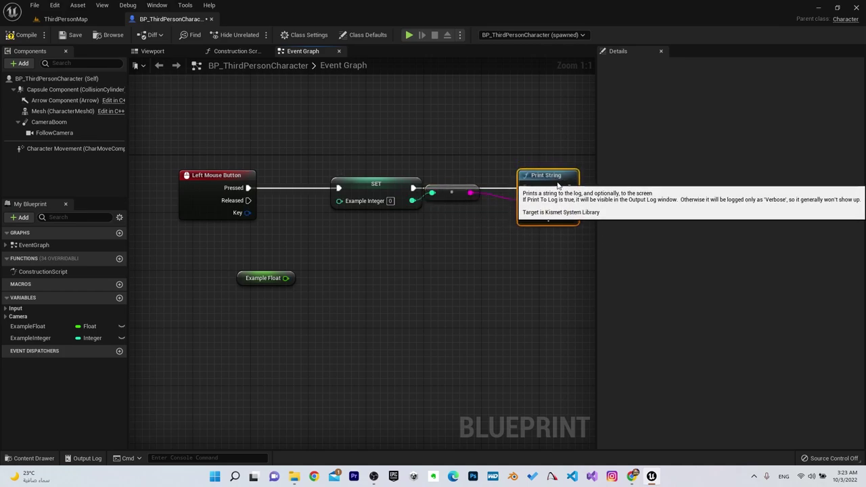
left_click(457, 214)
left_click_drag(460, 201, 473, 219)
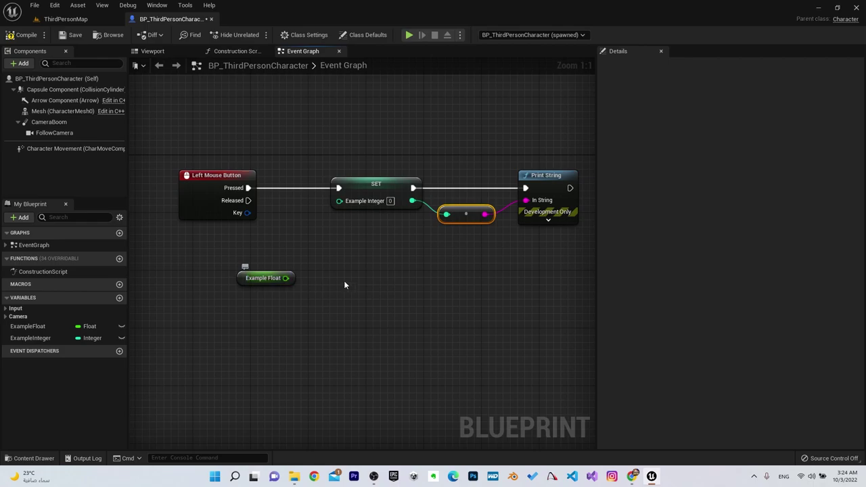
right_click_drag(343, 285, 372, 274)
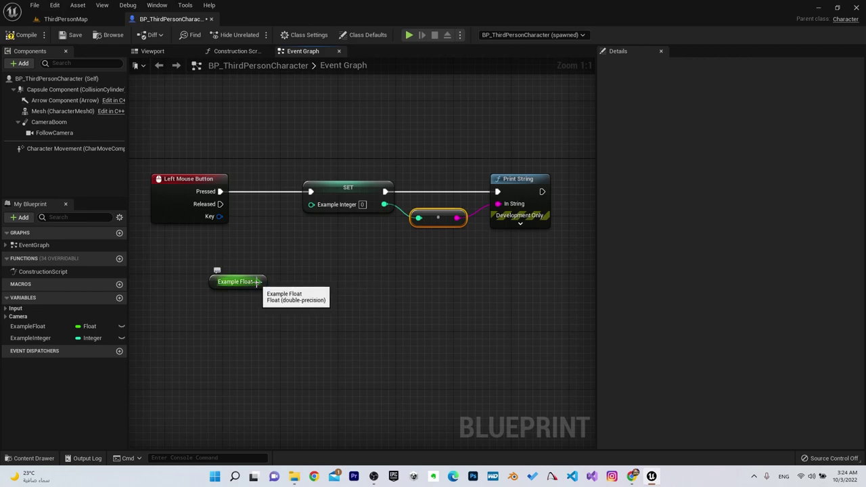
Connect Example Float (1.25) to SET Example Integer through an auto-inserted Truncate node, then play.
left_click(226, 283)
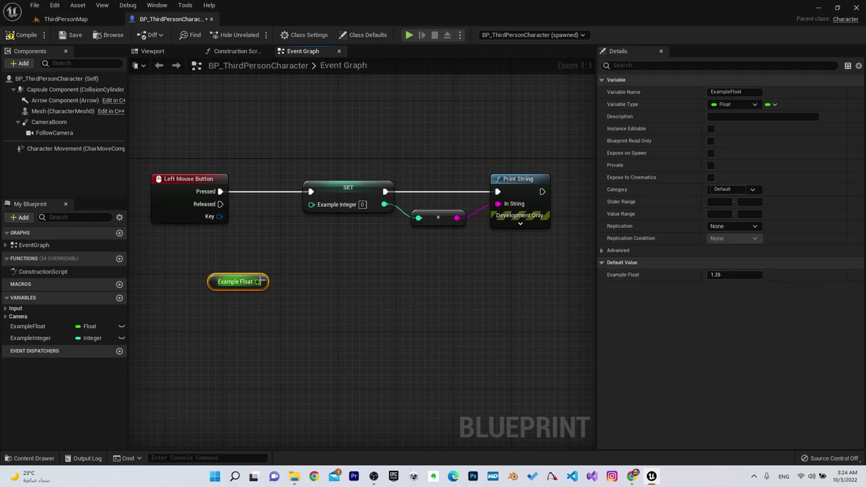
left_click_drag(257, 282, 311, 204)
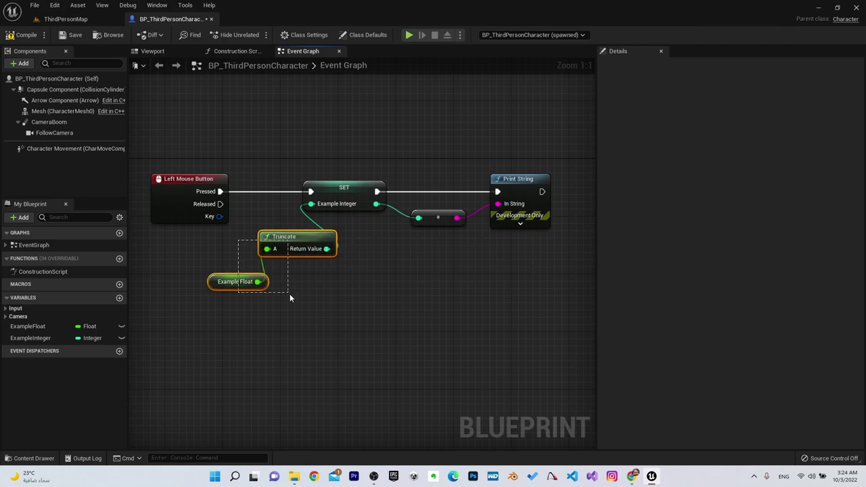
left_click_drag(292, 246, 257, 260)
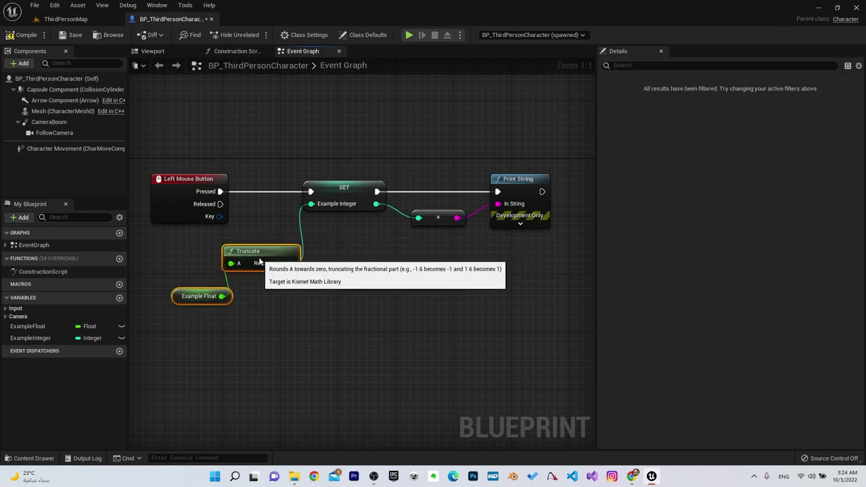
left_click(182, 297)
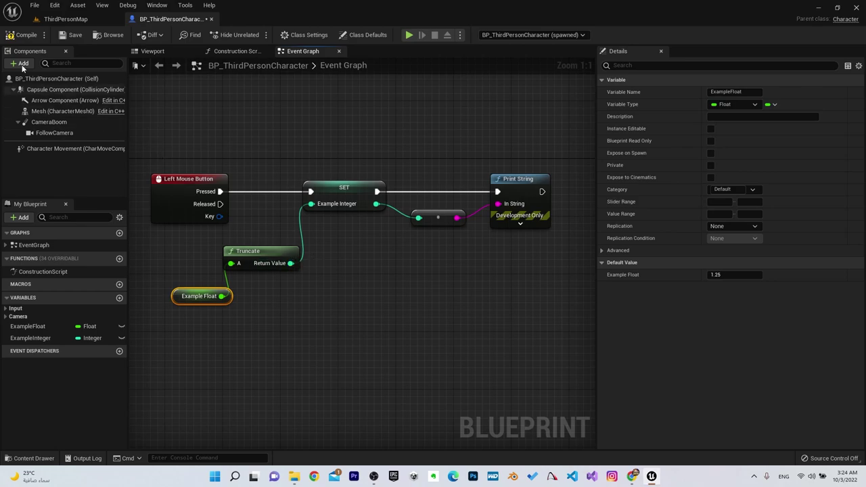
left_click(410, 34)
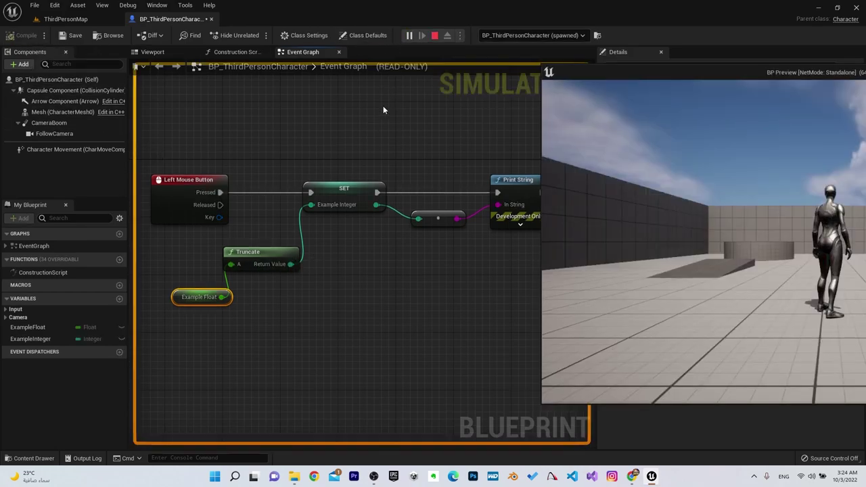
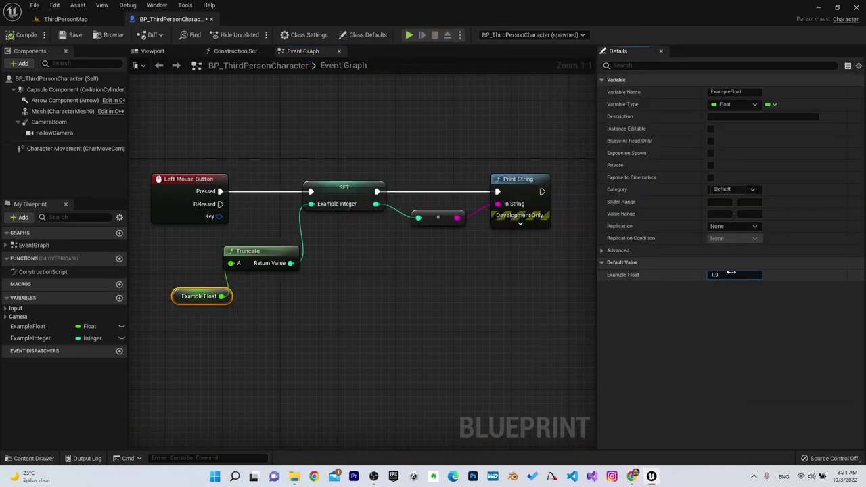
Commit 1.9 as ExampleFloat's default, simulate and left-click to print the truncated integer, then select Truncate.
key("Return")
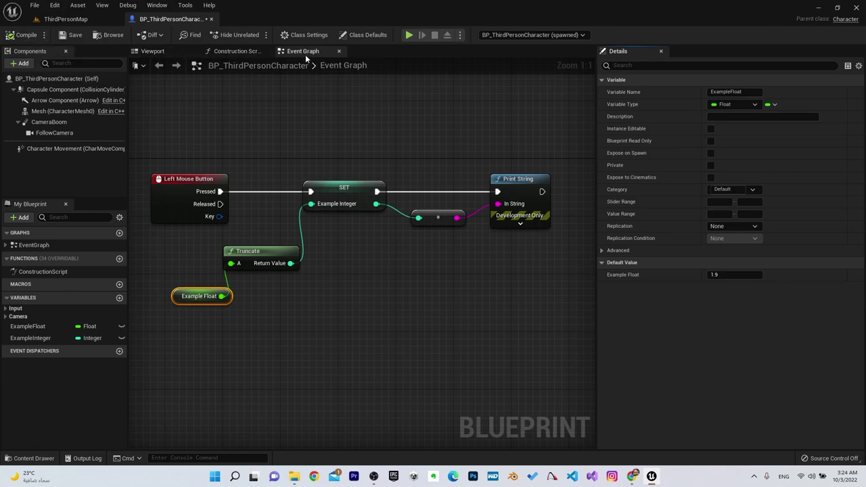
left_click(409, 35)
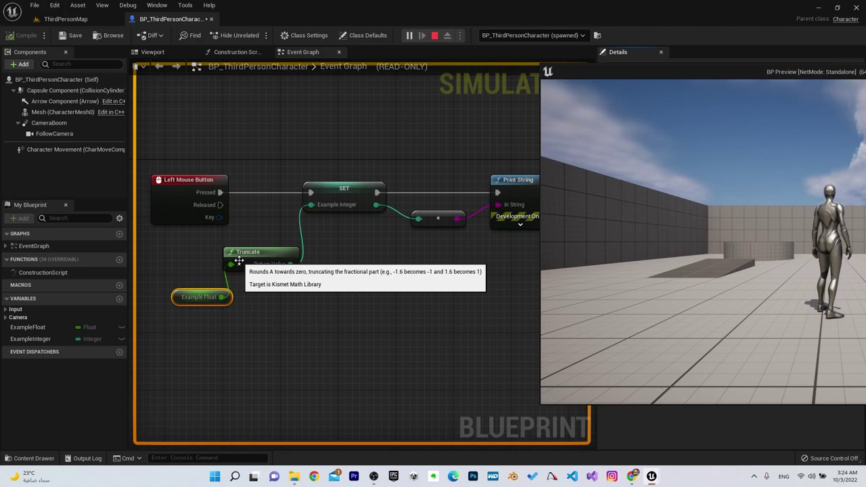
left_click(560, 115)
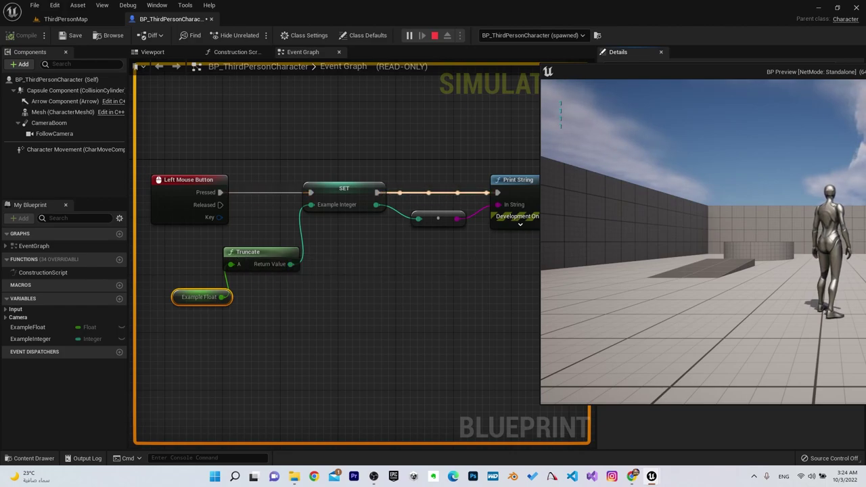
left_click(704, 236)
left_click(703, 237)
key("w")
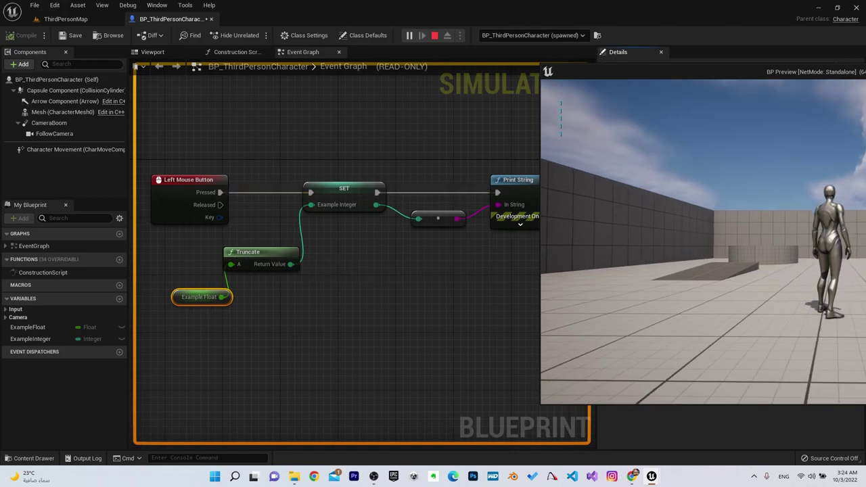
key("Escape")
left_click(311, 302)
left_click(253, 252)
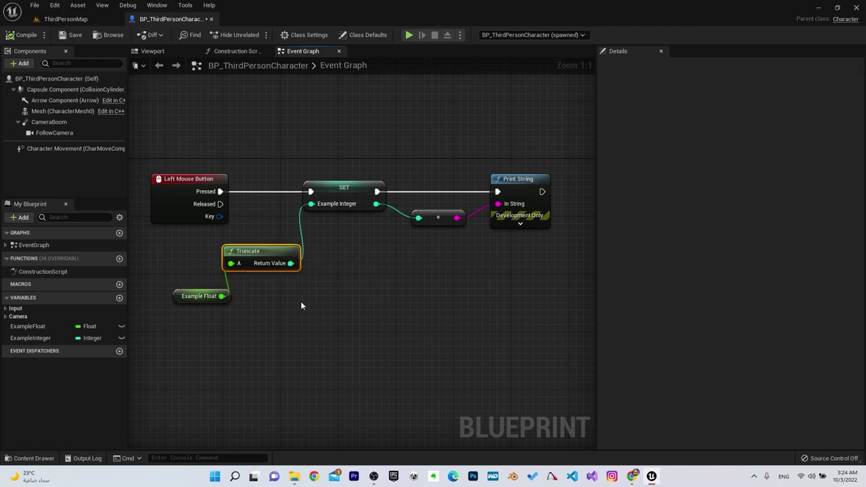
Delete the Truncate node, add a Round node from Example Float, and wire its result into Example Integer.
key("Delete")
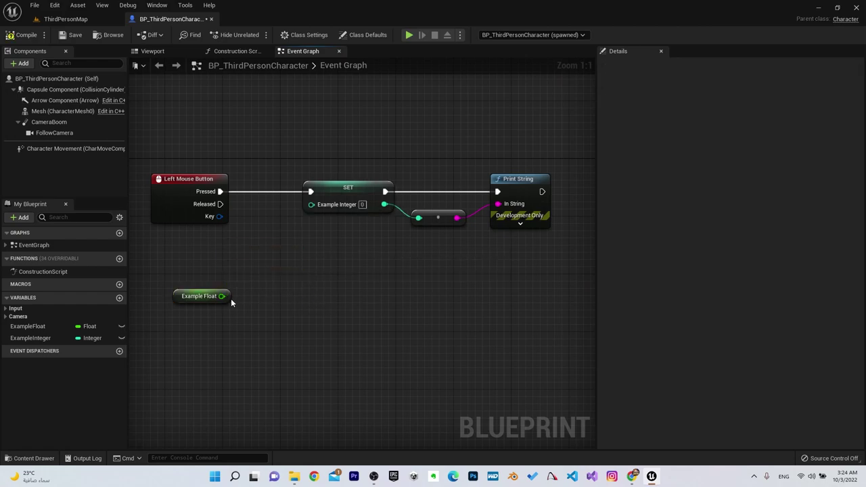
left_click_drag(222, 296, 251, 260)
type("r")
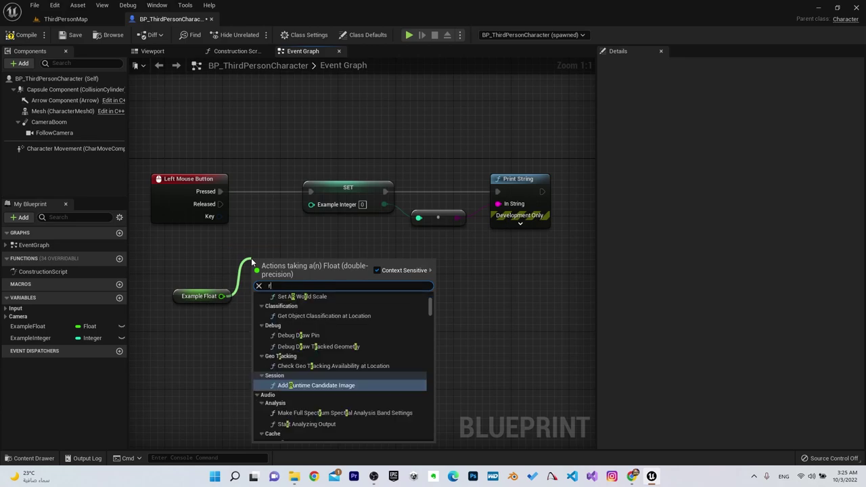
type("ound")
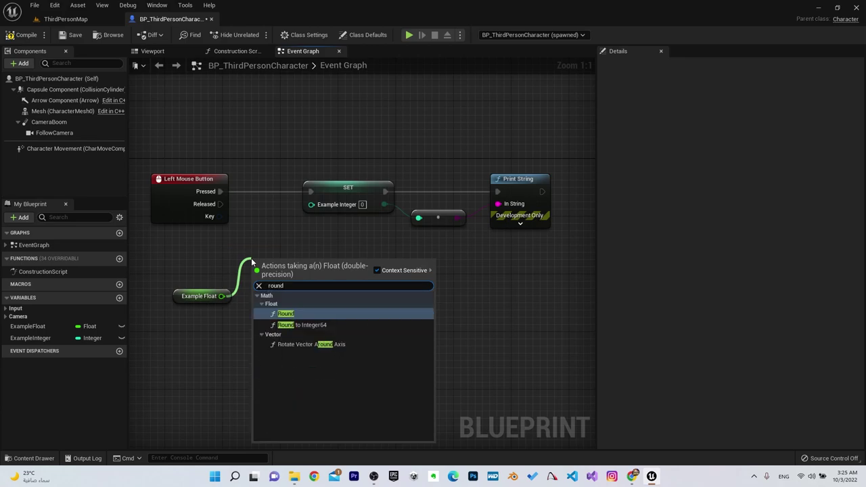
key("Return")
left_click_drag(319, 277, 310, 203)
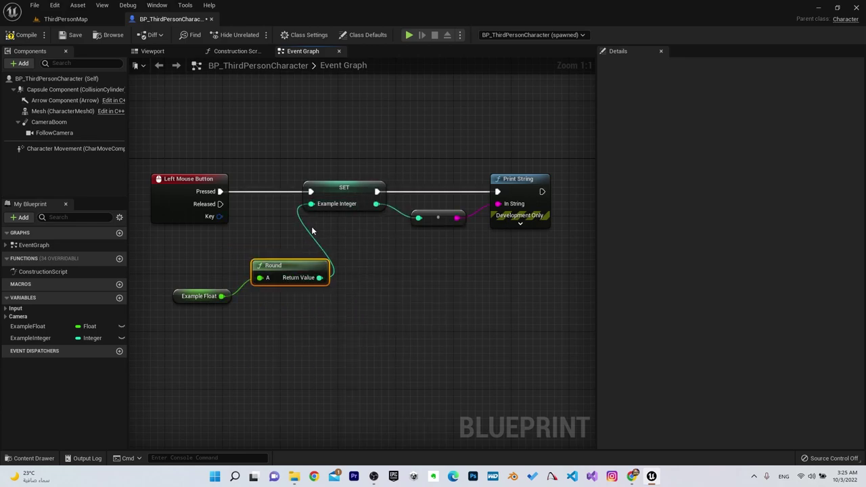
left_click(177, 299)
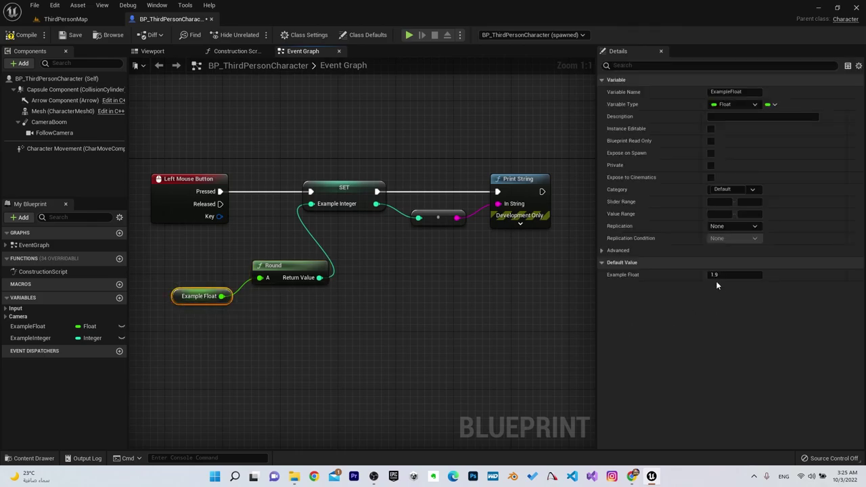
Simulate and left-click to confirm the Round node prints 2 for 1.9.
left_click(409, 35)
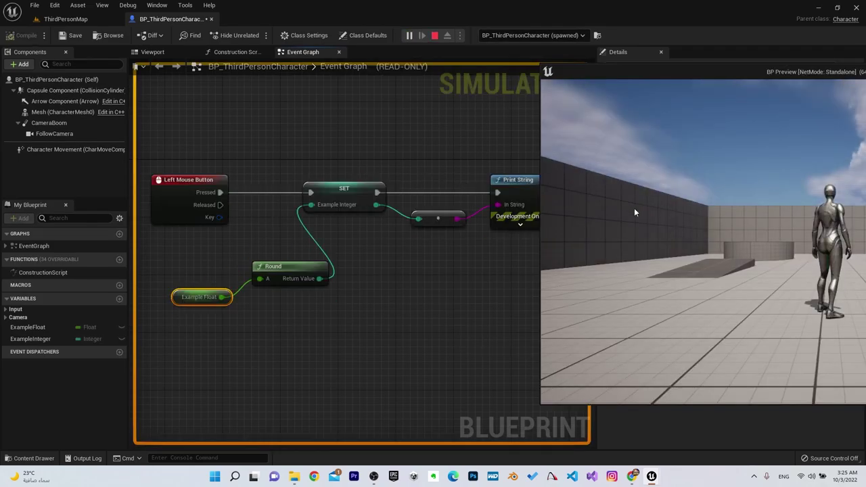
left_click(703, 241)
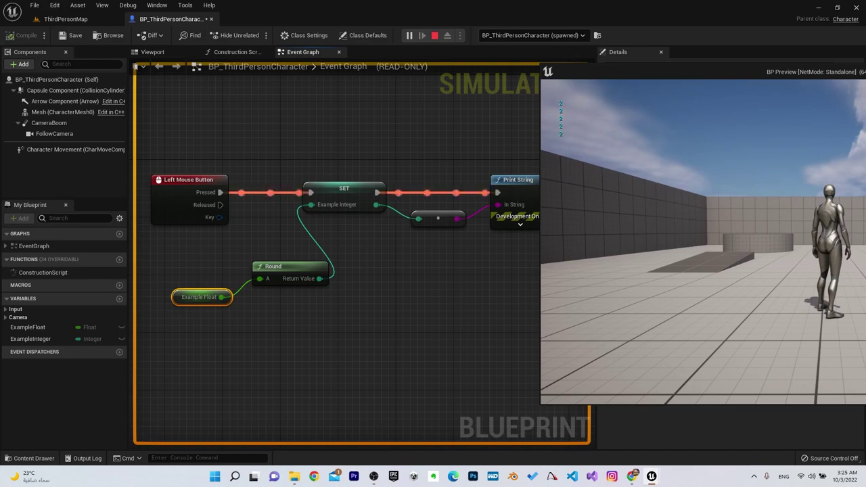
left_click(703, 241)
left_click(703, 241)
key("Escape")
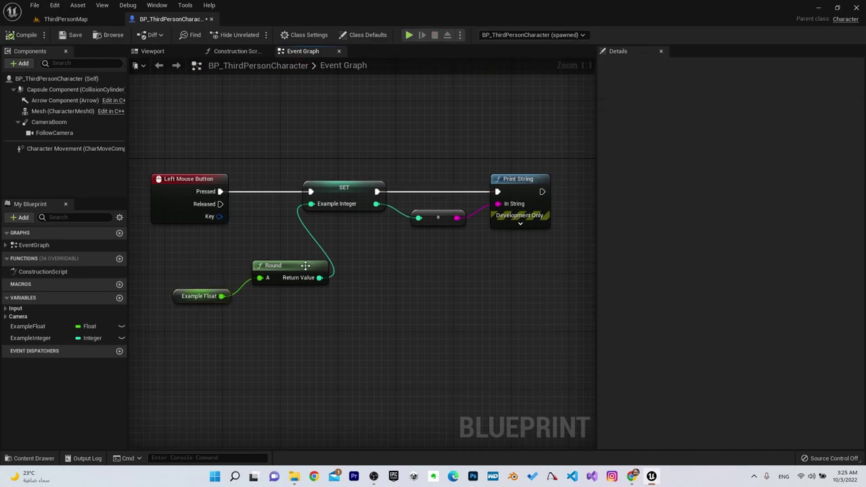
Change ExampleFloat's default to 1.3 and rerun the simulation, which now prints 1.
left_click(291, 268)
left_click(189, 297)
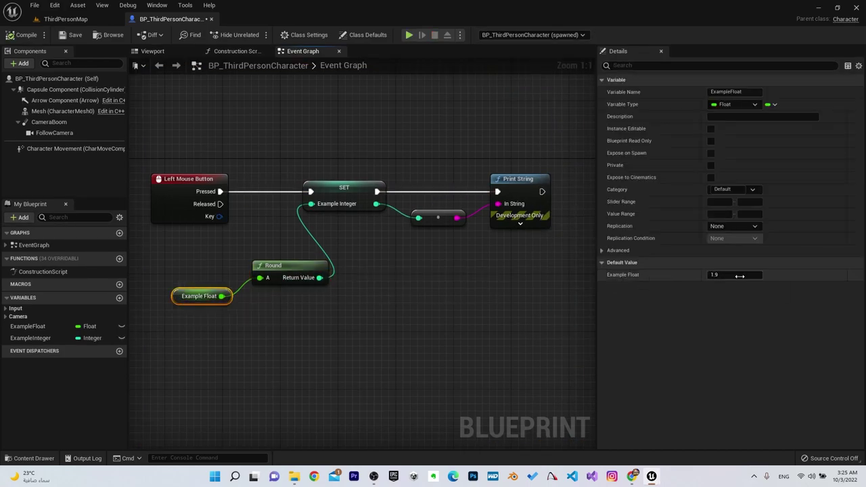
key("Return")
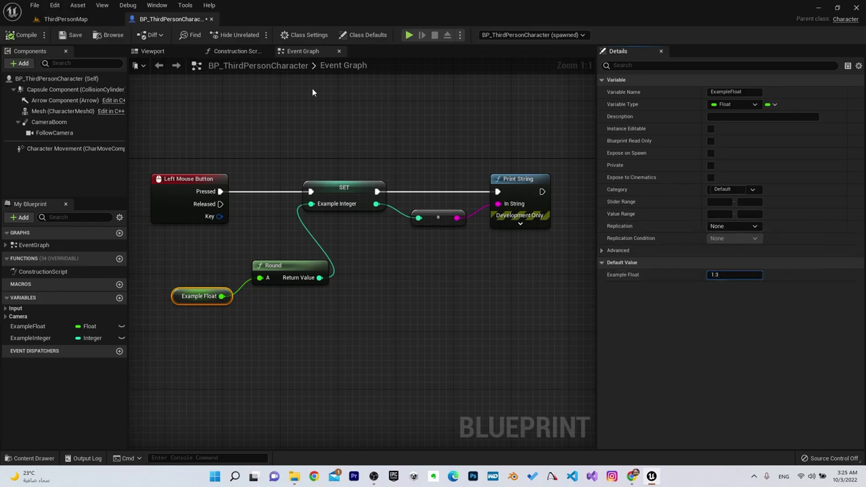
key("alt+p")
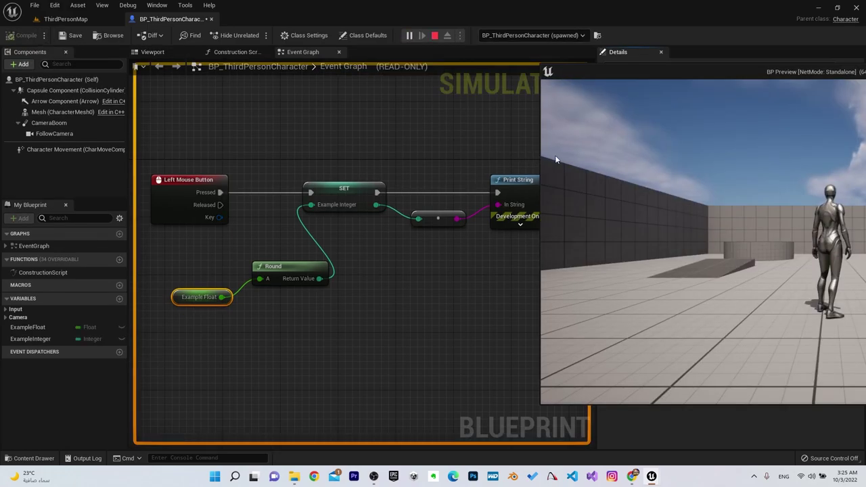
left_click(704, 241)
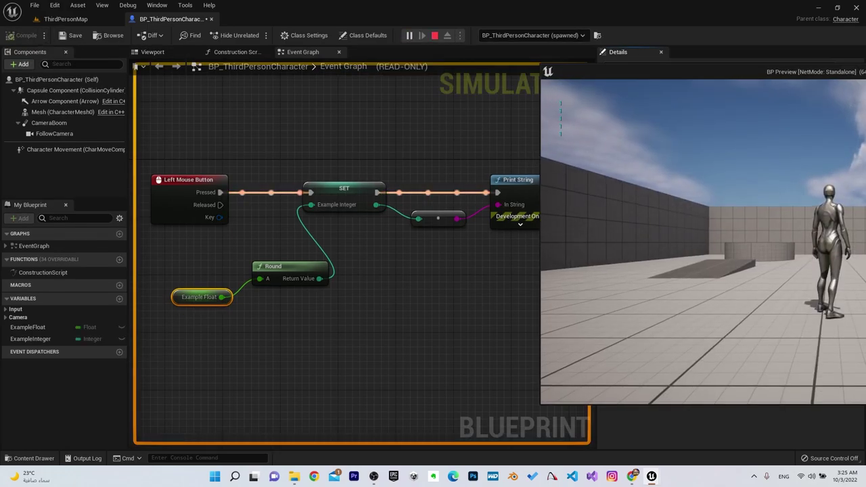
key("Escape")
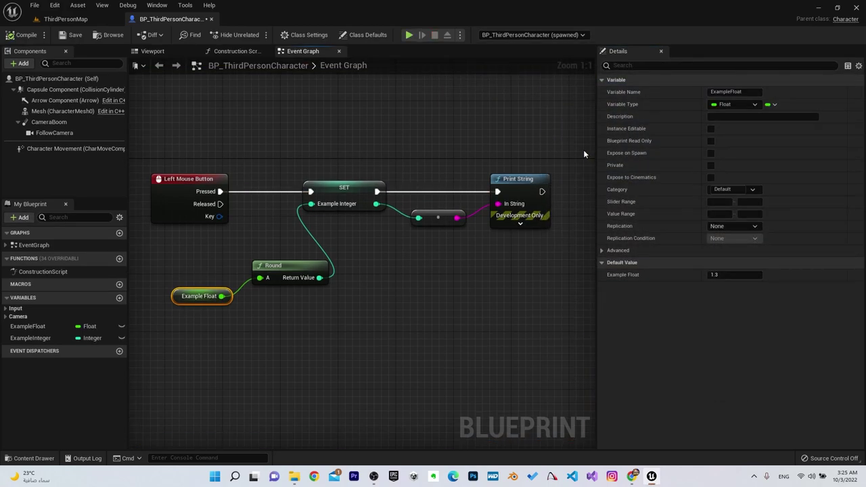